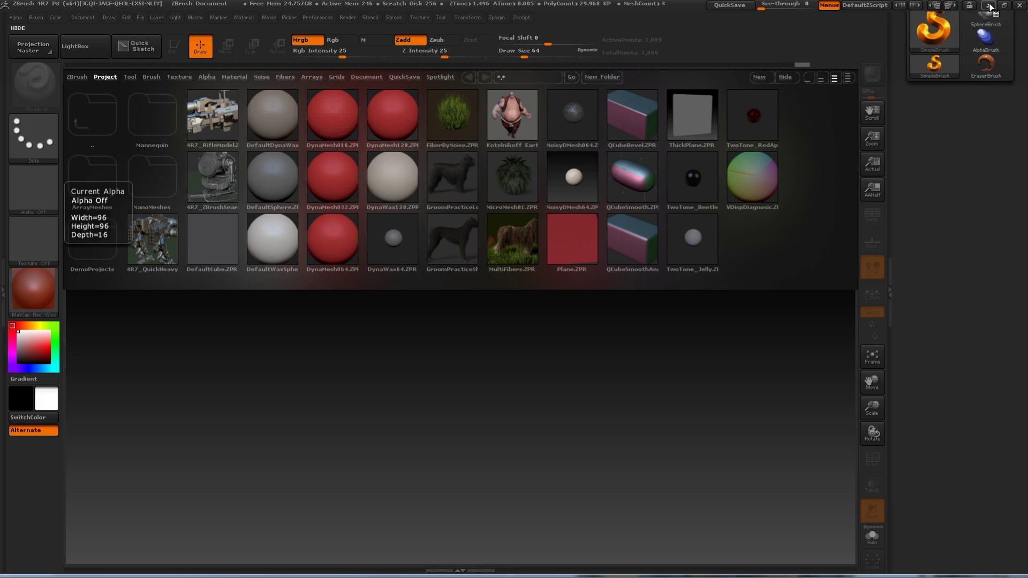
# Step: Switch to 3ds Max and show the empty scene in the Top view
pyautogui.click(990, 5)
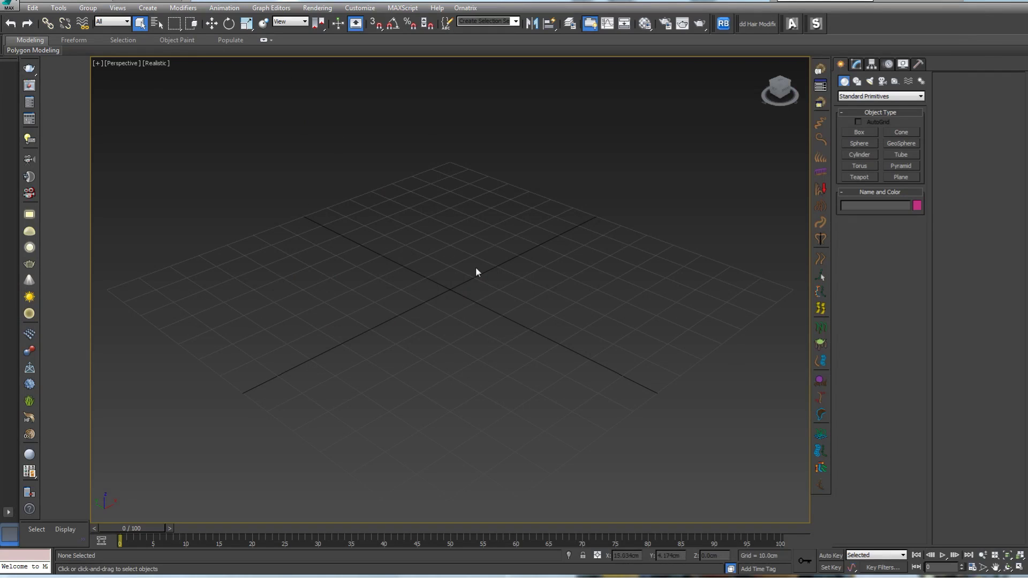
pyautogui.keyDown('alt'); pyautogui.moveTo(470, 314); pyautogui.dragTo(486, 291, button='middle'); pyautogui.keyUp('alt')
pyautogui.press('t')
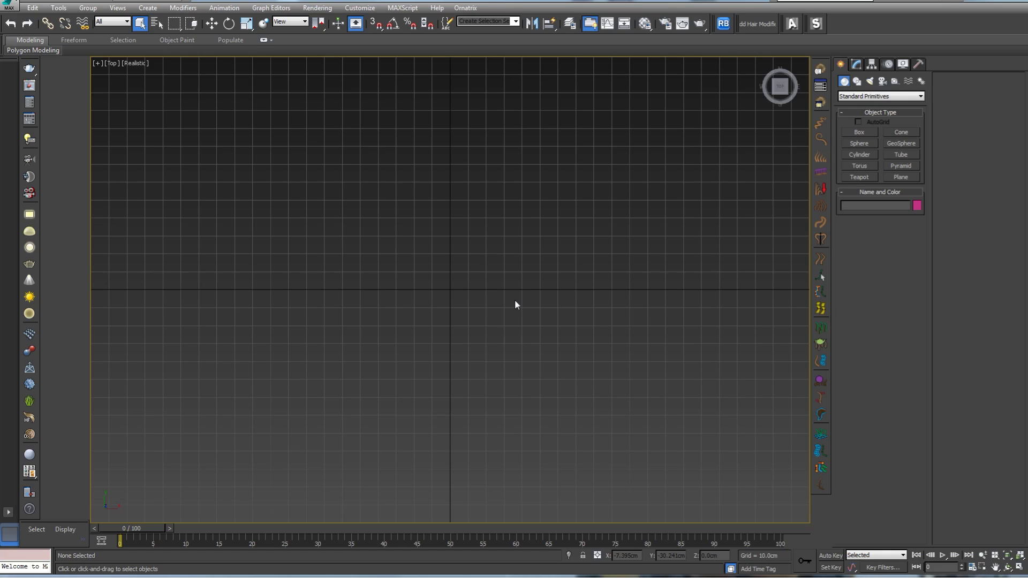
pyautogui.scroll(2, 465, 302)
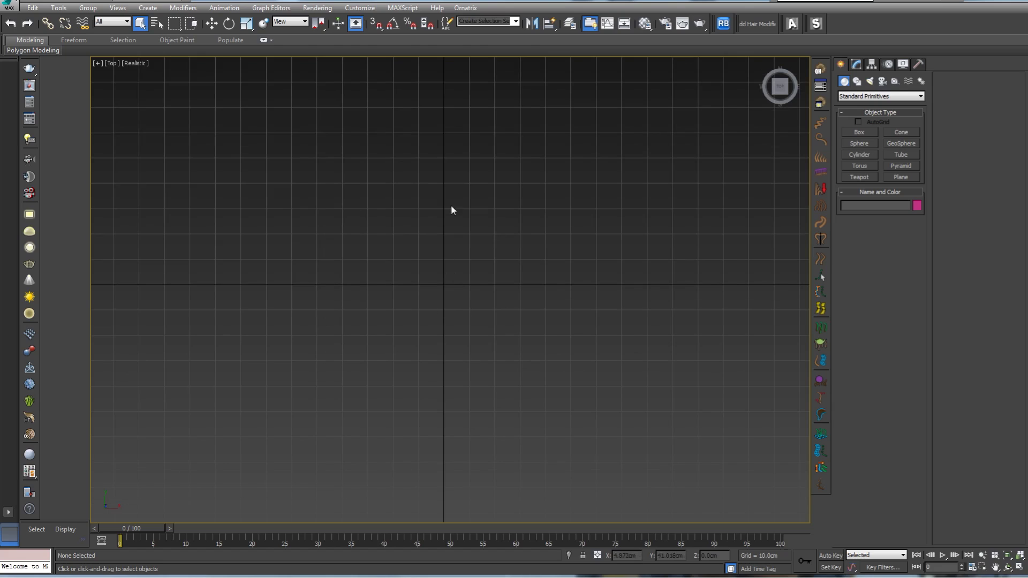
pyautogui.scroll(3, 452, 227)
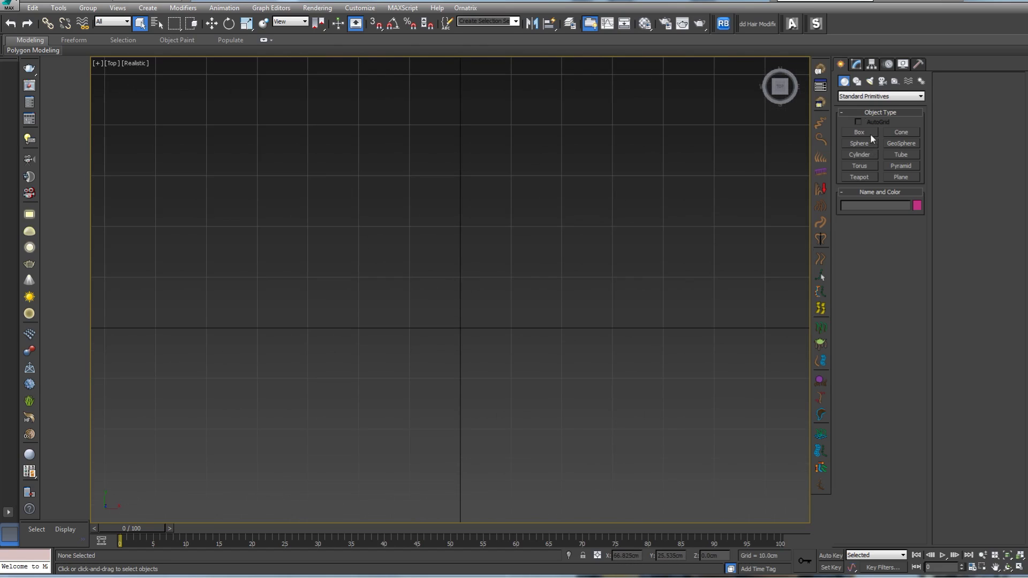
# Step: Draw a plane covering about four by four grid squares around the vertical axis and freeze it as a guide
pyautogui.click(898, 177)
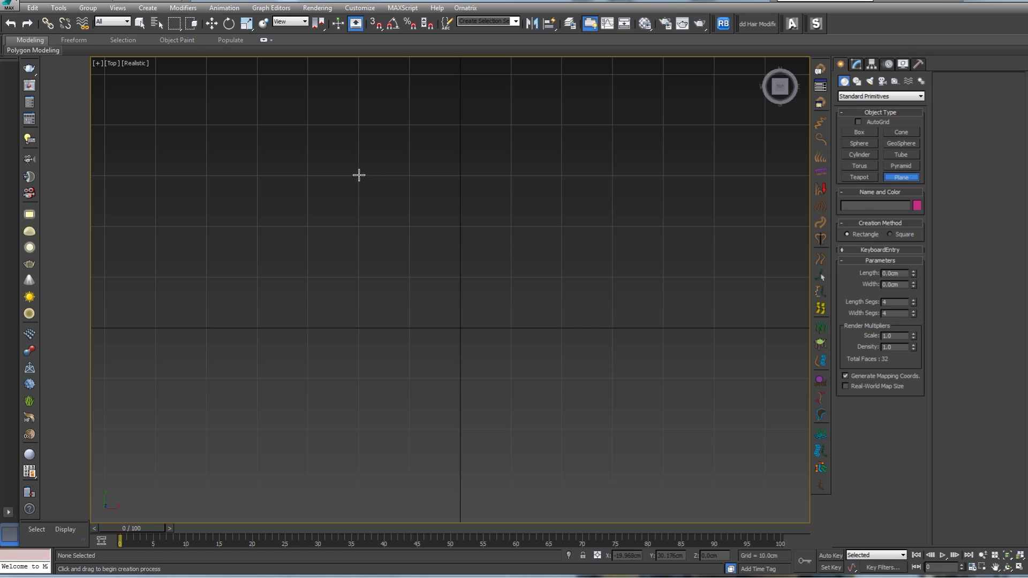
pyautogui.moveTo(359, 175); pyautogui.dragTo(557, 378)
pyautogui.rightClick(574, 335)
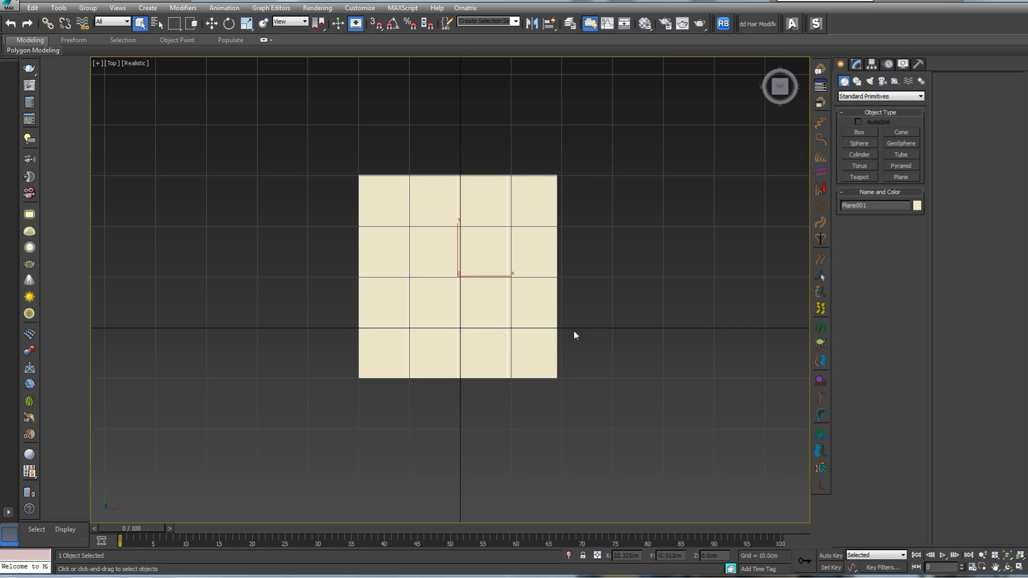
pyautogui.rightClick(468, 313)
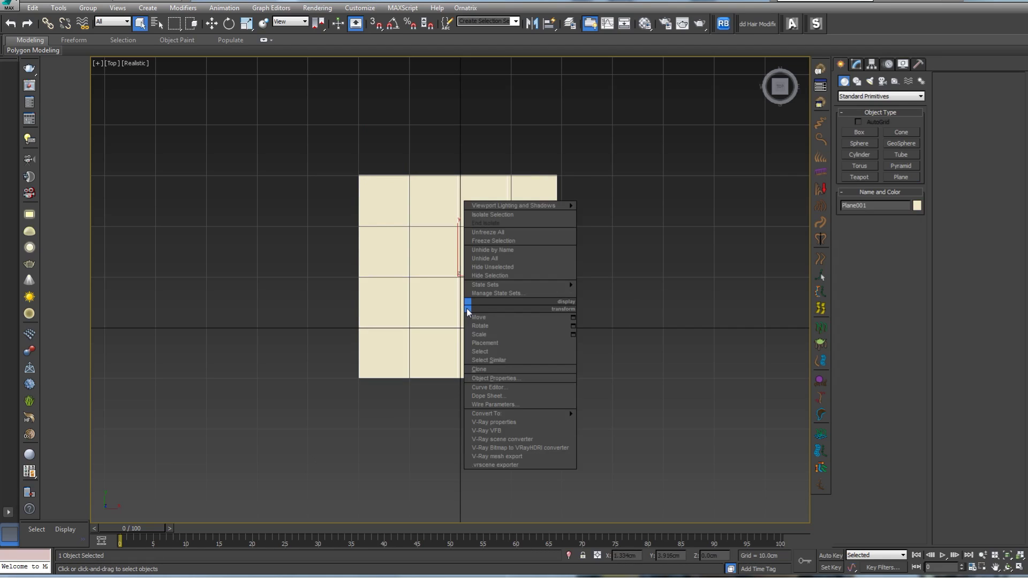
pyautogui.click(489, 241)
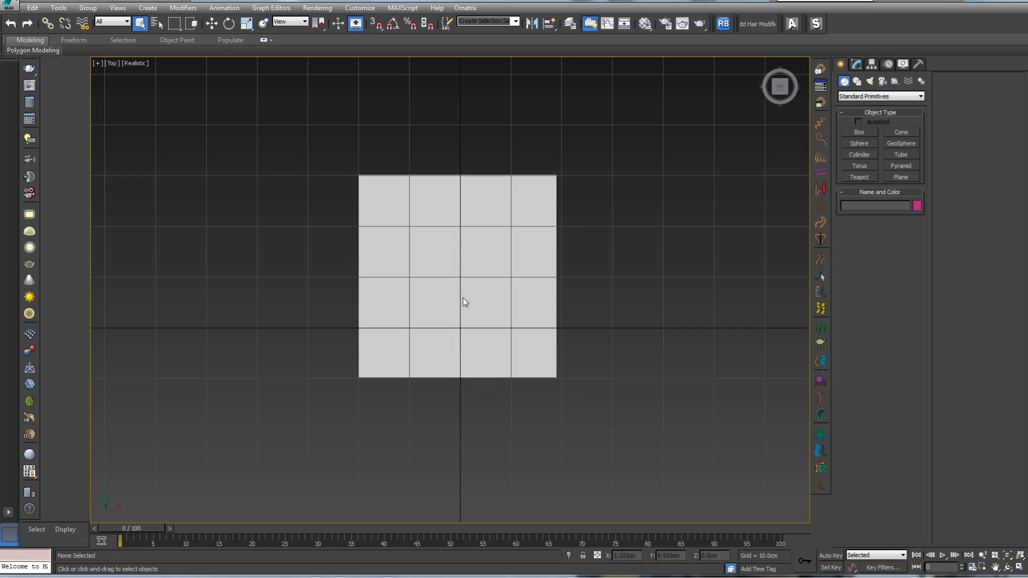
# Step: Draw a plane strip about 39 cm wide and 10 cm long along the frozen plane's upper edge
pyautogui.moveTo(448, 288); pyautogui.dragTo(485, 296, button='middle')
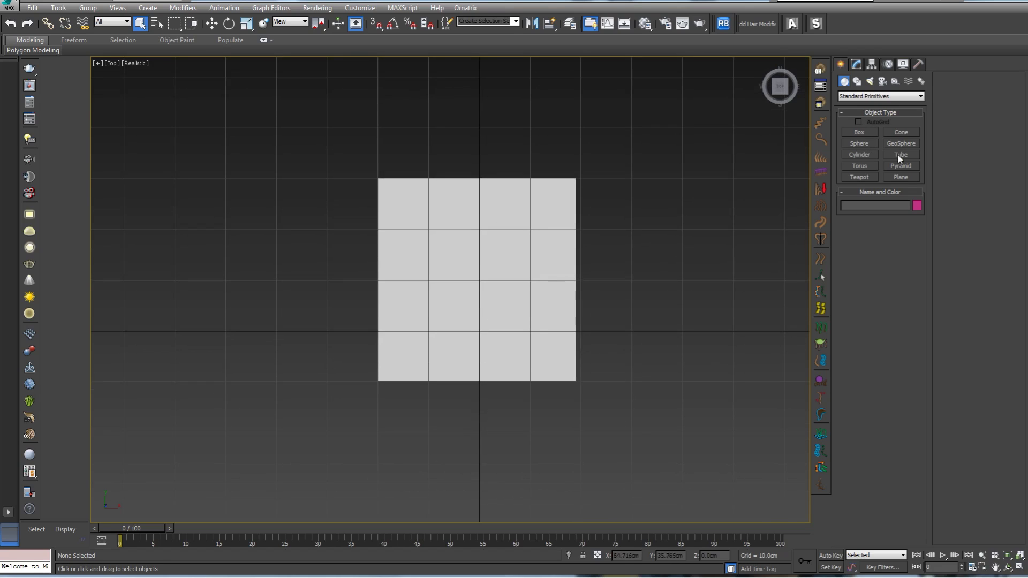
pyautogui.click(900, 177)
pyautogui.scroll(2, 521, 207)
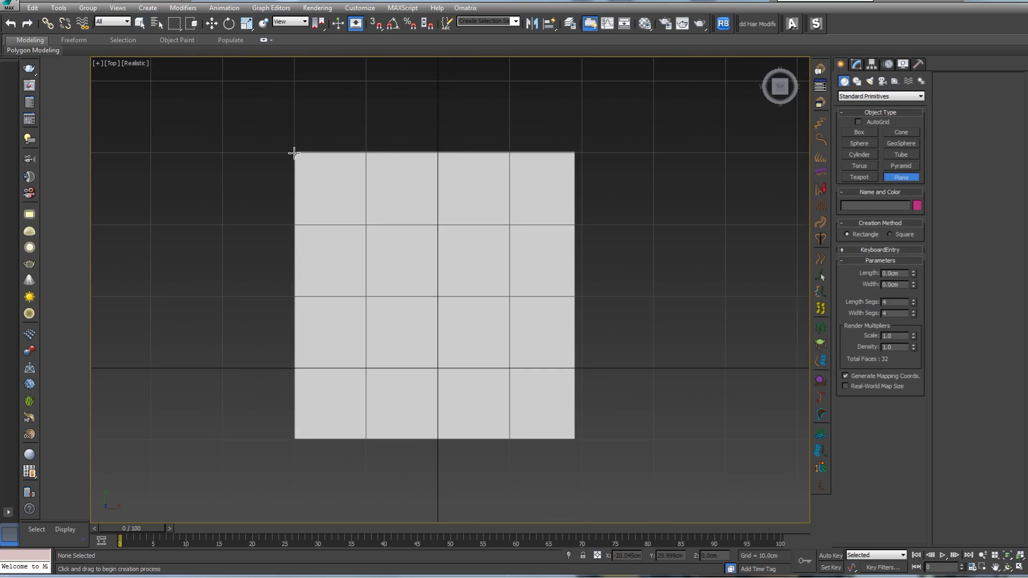
pyautogui.moveTo(294, 153); pyautogui.dragTo(575, 224)
# Step: Clone the upper strip as a copy down to the frozen plane's lower edge
pyautogui.press('w')
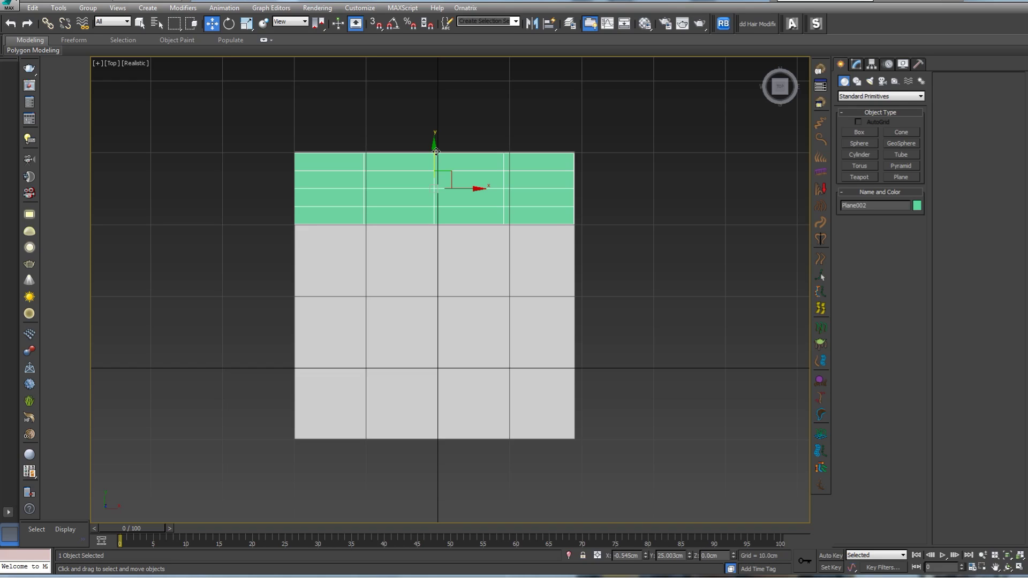
pyautogui.keyDown('shift'); pyautogui.moveTo(436, 151); pyautogui.dragTo(434, 367); pyautogui.keyUp('shift')
pyautogui.click(513, 333)
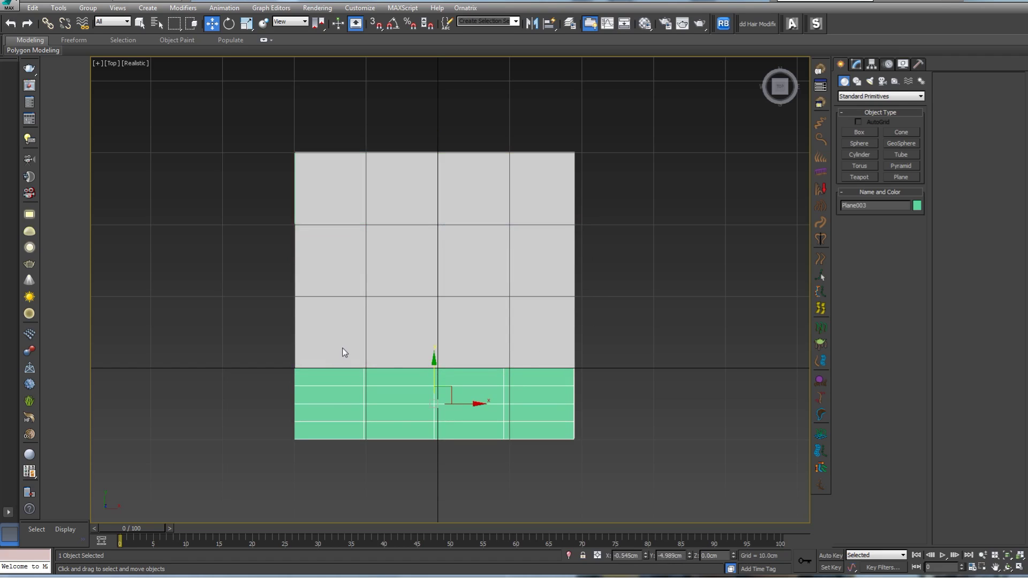
pyautogui.click(453, 204)
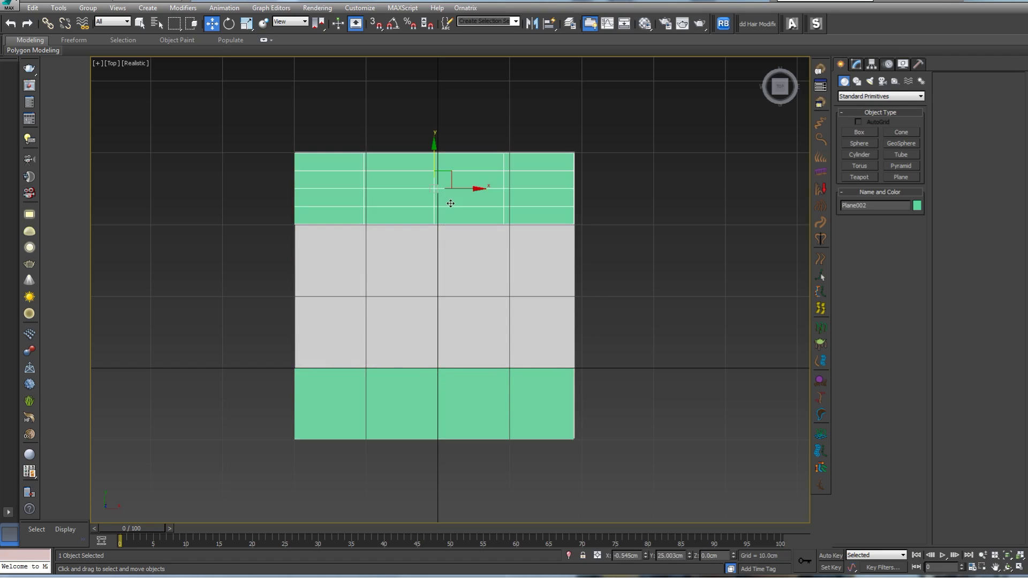
pyautogui.keyDown('ctrl'); pyautogui.click(473, 387); pyautogui.keyUp('ctrl')
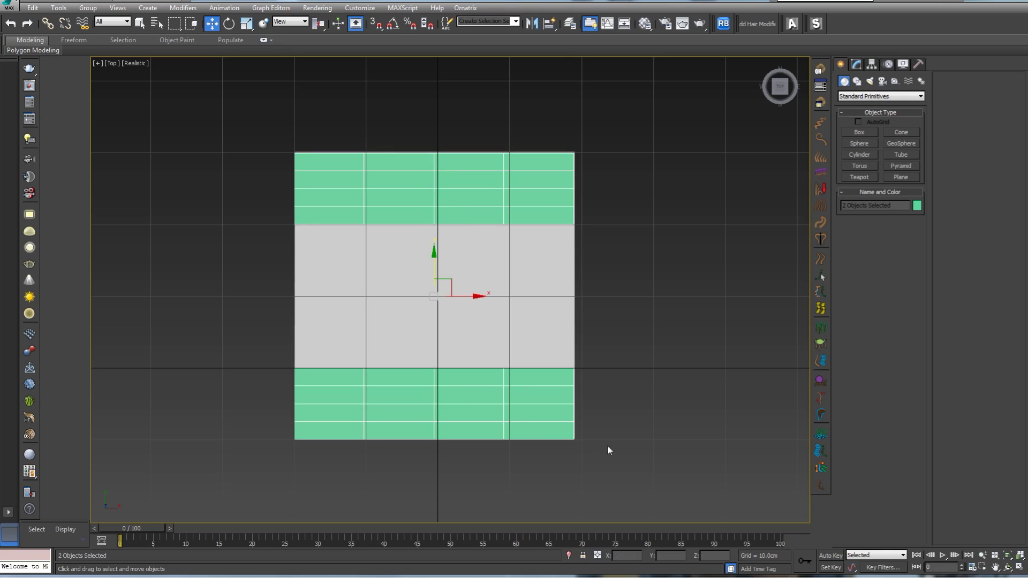
pyautogui.click(653, 431)
# Step: Clone the lower strip to the middle of the frozen plane and rotate the copy 90 degrees using angle snap
pyautogui.click(453, 410)
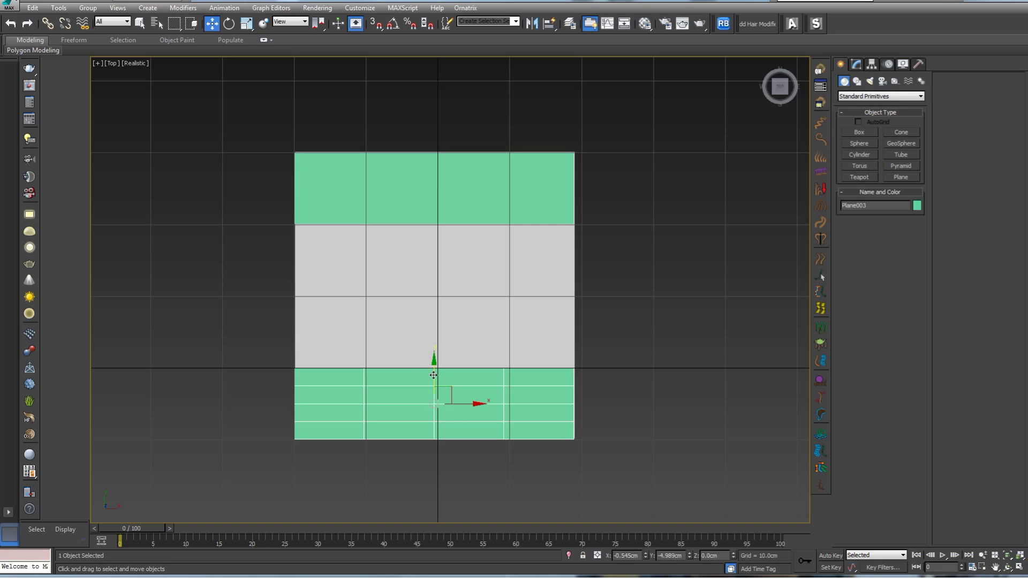
pyautogui.moveTo(433, 375)
pyautogui.mouseDown()
pyautogui.moveTo(448, 255)
pyautogui.moveTo(450, 266)
pyautogui.mouseUp()
pyautogui.click(514, 332)
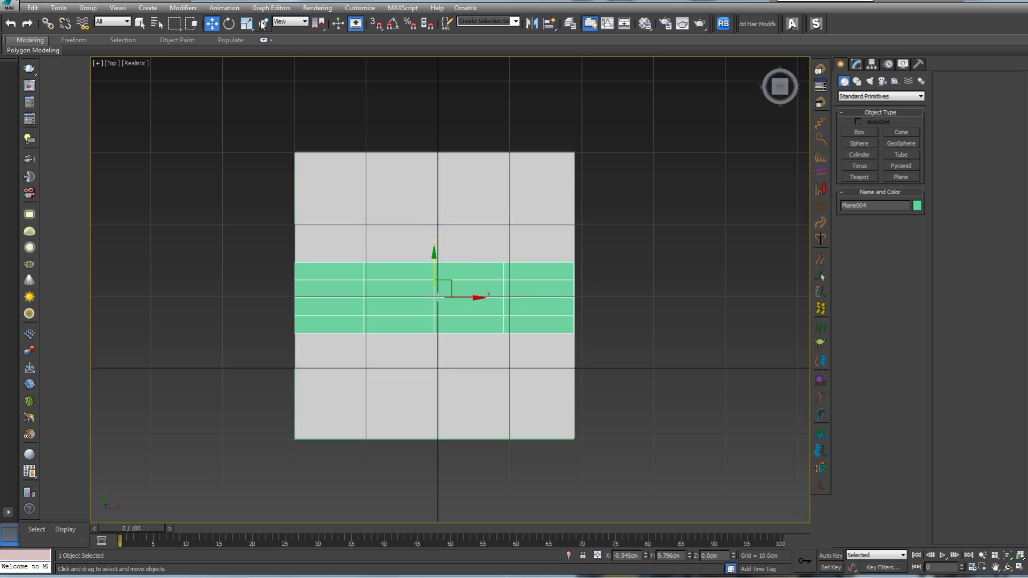
pyautogui.click(394, 25)
pyautogui.press('e')
pyautogui.moveTo(466, 280); pyautogui.dragTo(429, 247)
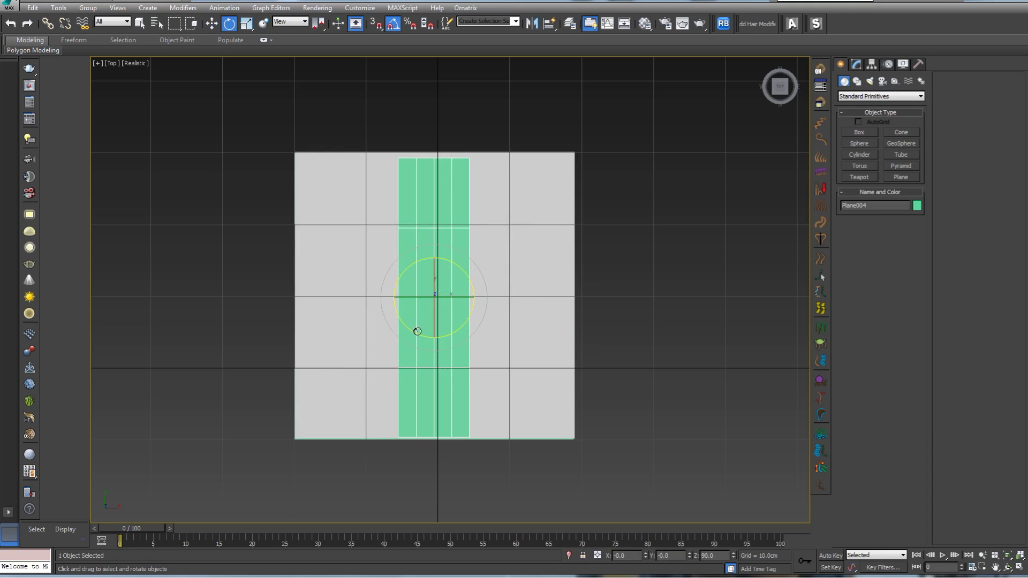
# Step: Isolate the three green strips so that the frozen guide plane is hidden
pyautogui.moveTo(660, 475); pyautogui.dragTo(274, 144)
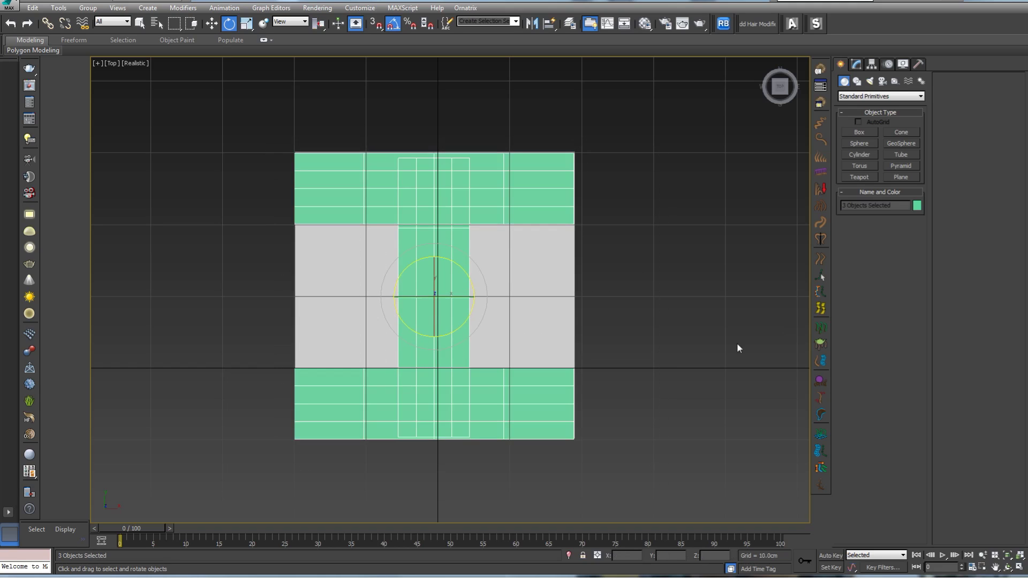
pyautogui.hotkey('alt', 'q')
pyautogui.click(593, 321)
# Step: Convert the vertical middle strip to an Editable Poly
pyautogui.click(472, 303)
pyautogui.rightClick(460, 292)
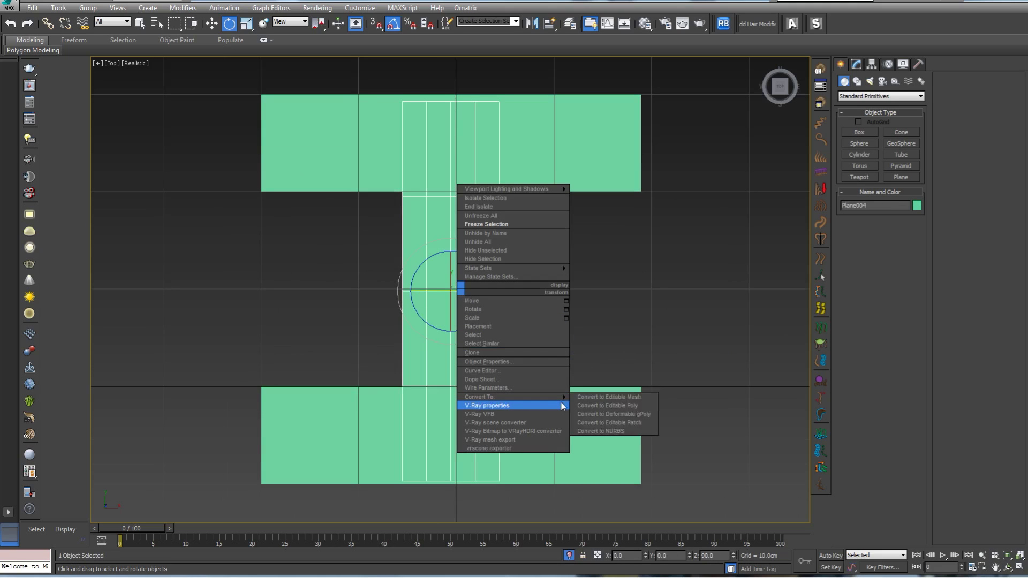
pyautogui.moveTo(559, 397)
pyautogui.click(611, 405)
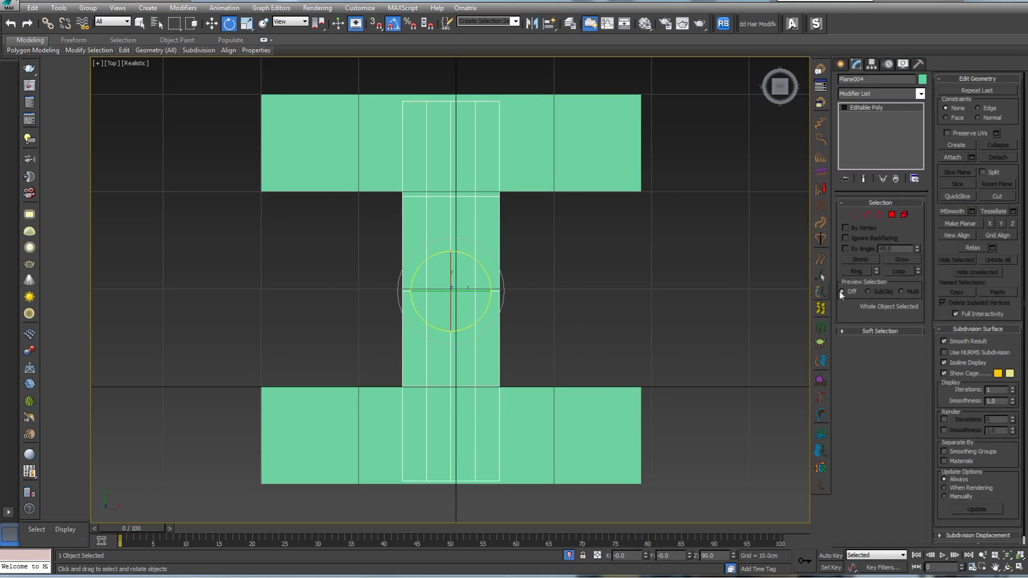
# Step: Raise the central row of vertices on the middle strip slightly along Z, and leave vertex editing
pyautogui.click(854, 214)
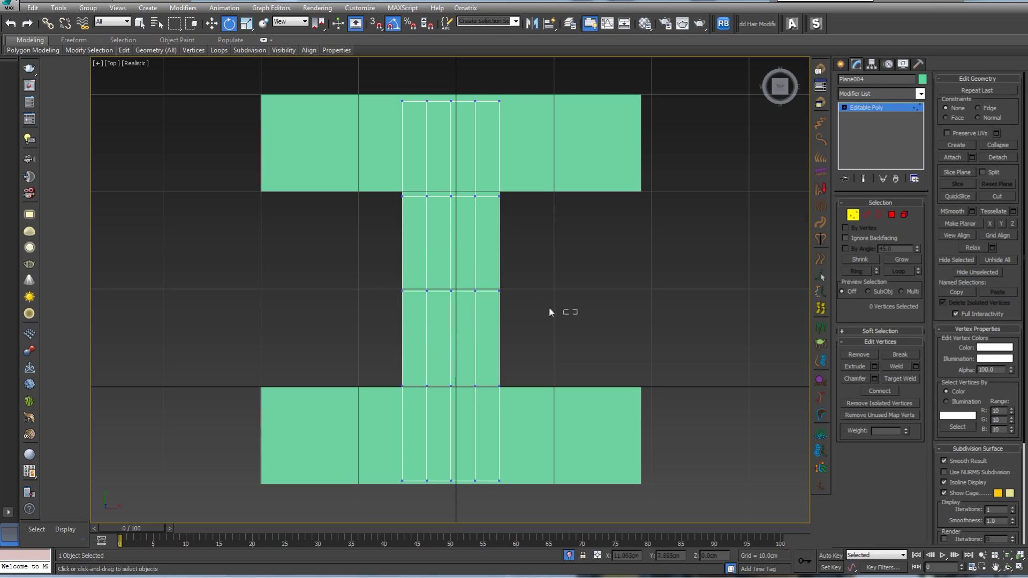
pyautogui.moveTo(574, 312); pyautogui.dragTo(284, 259)
pyautogui.keyDown('alt'); pyautogui.moveTo(666, 326); pyautogui.dragTo(580, 246, button='middle'); pyautogui.keyUp('alt')
pyautogui.moveTo(496, 318); pyautogui.dragTo(514, 348, button='middle')
pyautogui.scroll(4, 525, 374)
pyautogui.scroll(-4, 530, 384)
pyautogui.keyDown('alt'); pyautogui.moveTo(530, 385); pyautogui.dragTo(524, 364, button='middle'); pyautogui.keyUp('alt')
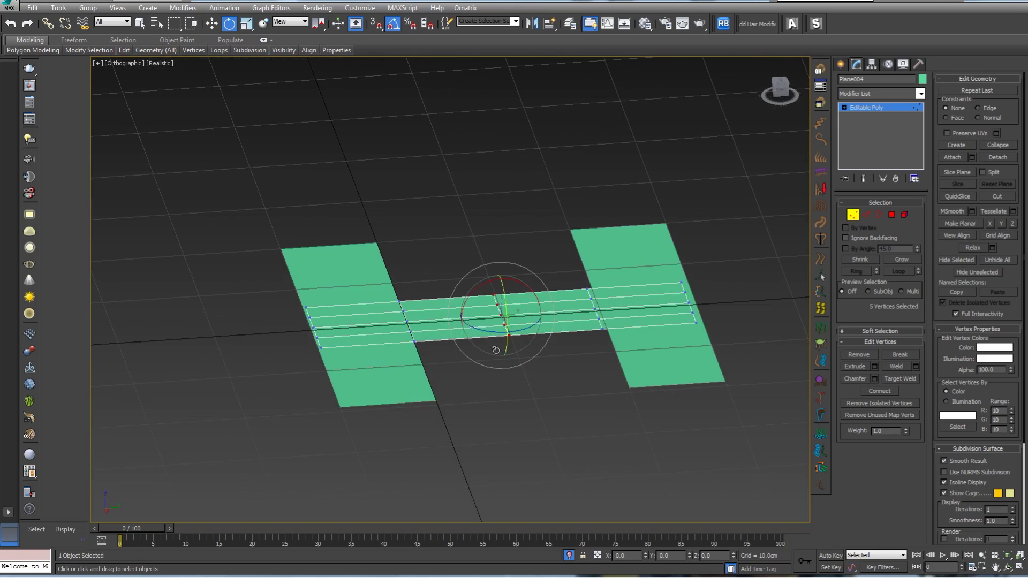
pyautogui.press('w')
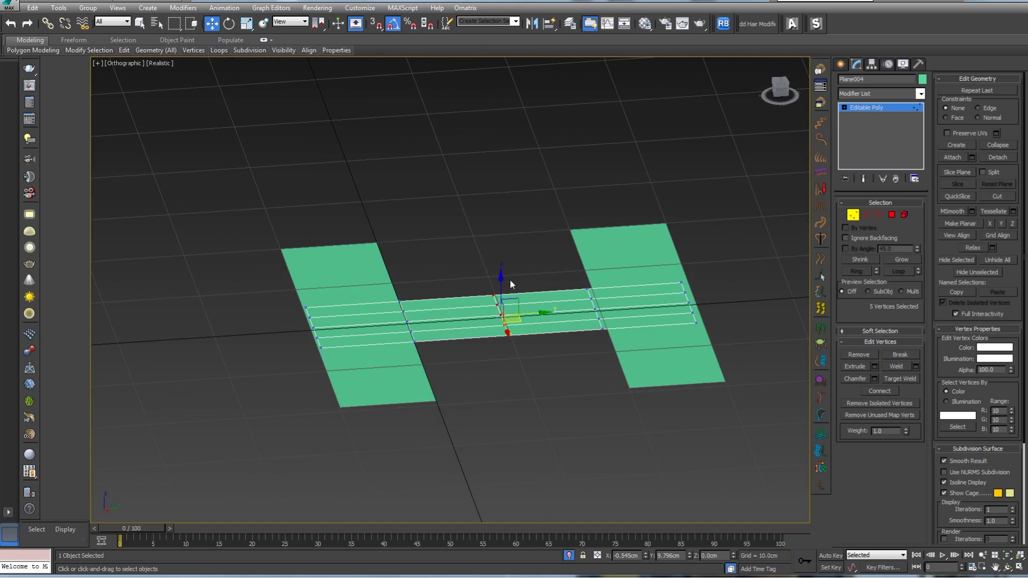
pyautogui.moveTo(501, 279); pyautogui.dragTo(502, 263)
pyautogui.keyDown('alt'); pyautogui.moveTo(605, 330); pyautogui.dragTo(670, 367, button='middle'); pyautogui.keyUp('alt')
pyautogui.click(854, 216)
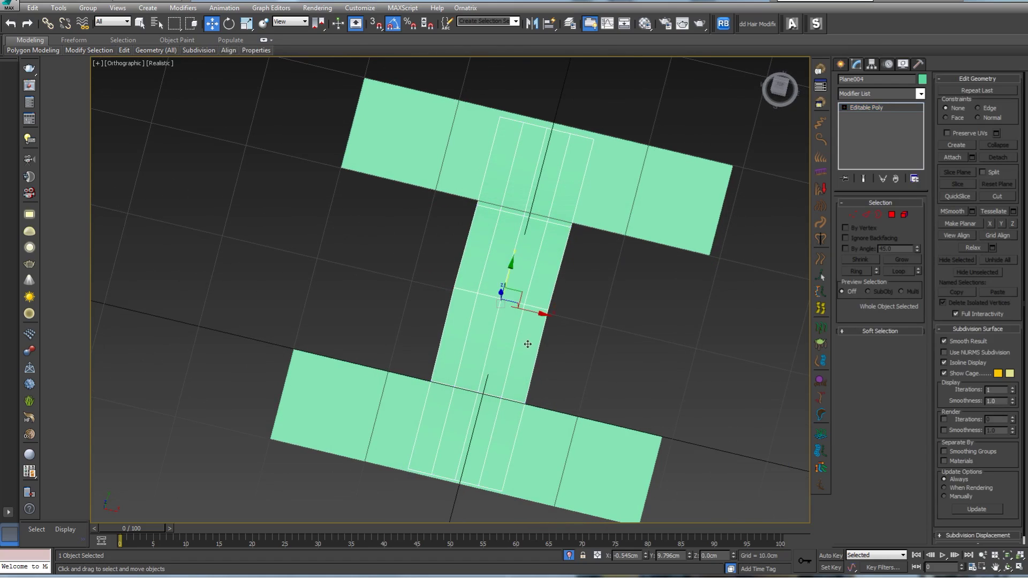
# Step: Scale the middle strip wider across its width to about 132 percent
pyautogui.press('e')
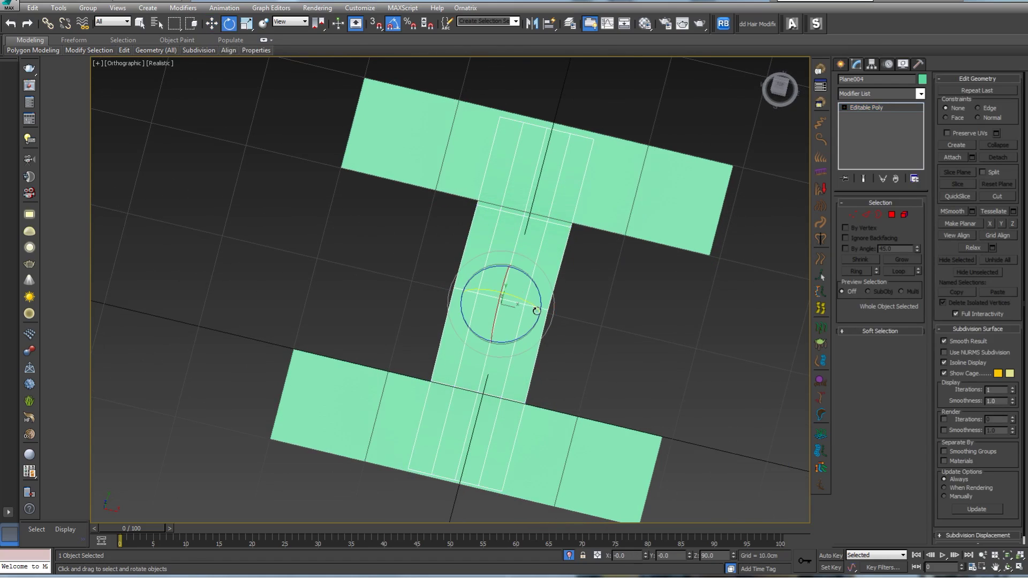
pyautogui.press('r')
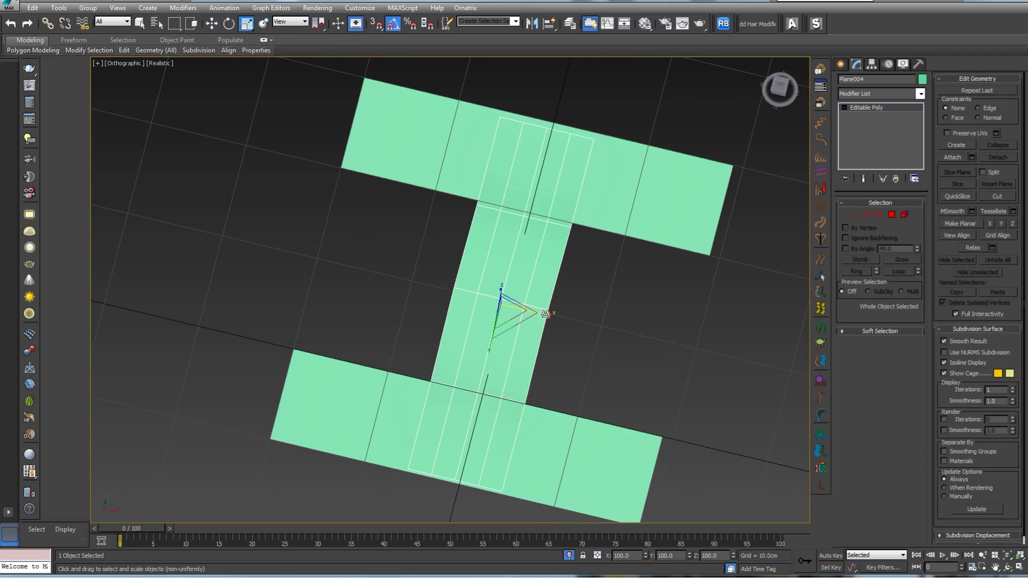
pyautogui.moveTo(545, 314); pyautogui.dragTo(558, 319)
pyautogui.moveTo(618, 329)
pyautogui.keyDown('alt'); pyautogui.mouseDown(button='middle')
pyautogui.moveTo(578, 327)
pyautogui.moveTo(516, 273)
pyautogui.moveTo(551, 284)
pyautogui.moveTo(609, 274)
pyautogui.moveTo(602, 323)
pyautogui.mouseUp(button='middle'); pyautogui.keyUp('alt')
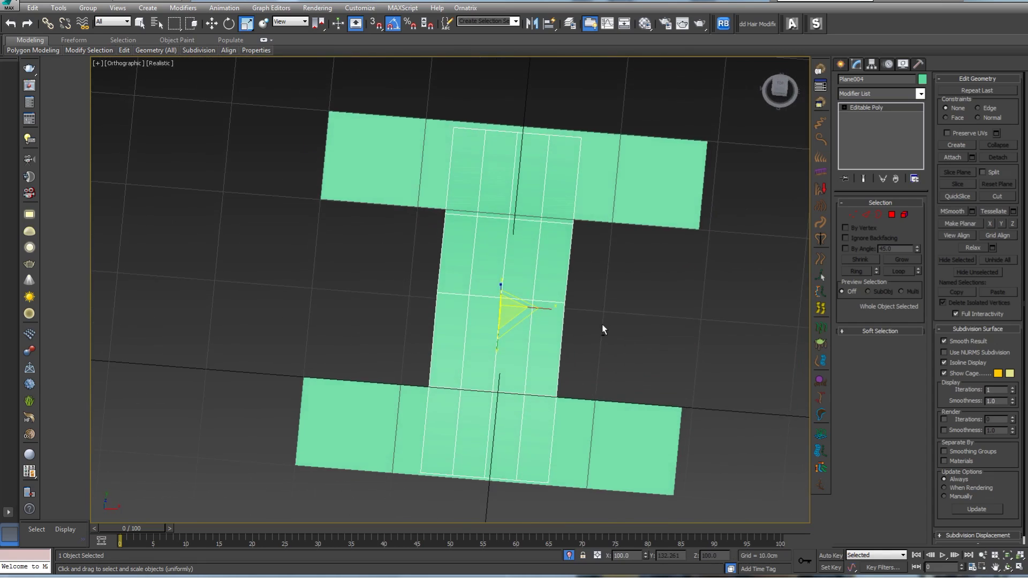
# Step: Change the object colour of the lower strip to blue and of the upper strip to magenta
pyautogui.click(611, 426)
pyautogui.click(923, 80)
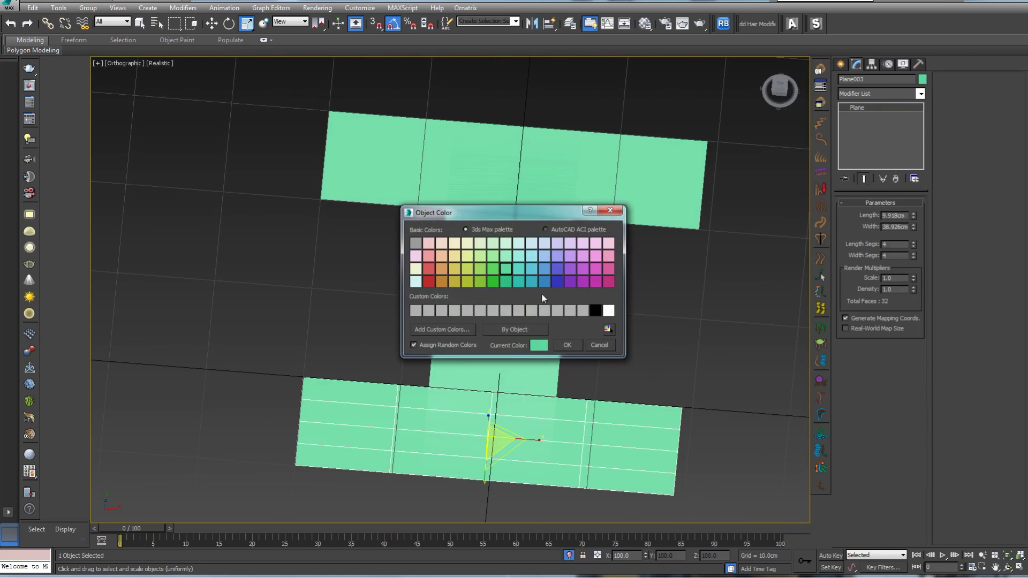
pyautogui.click(557, 280)
pyautogui.click(567, 345)
pyautogui.click(646, 154)
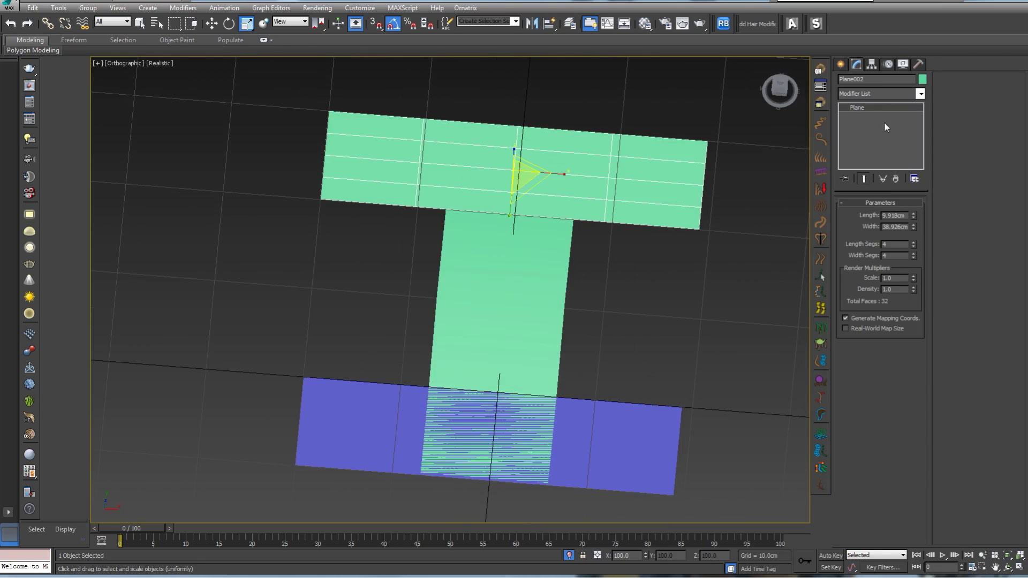
pyautogui.click(926, 80)
pyautogui.click(506, 269)
pyautogui.click(567, 344)
# Step: Lower the vertex rows at both ends of the green strip to about -0.43 cm so they pass beneath the crossing strips
pyautogui.keyDown('alt'); pyautogui.moveTo(705, 382); pyautogui.dragTo(569, 298, button='middle'); pyautogui.keyUp('alt')
pyautogui.click(539, 266)
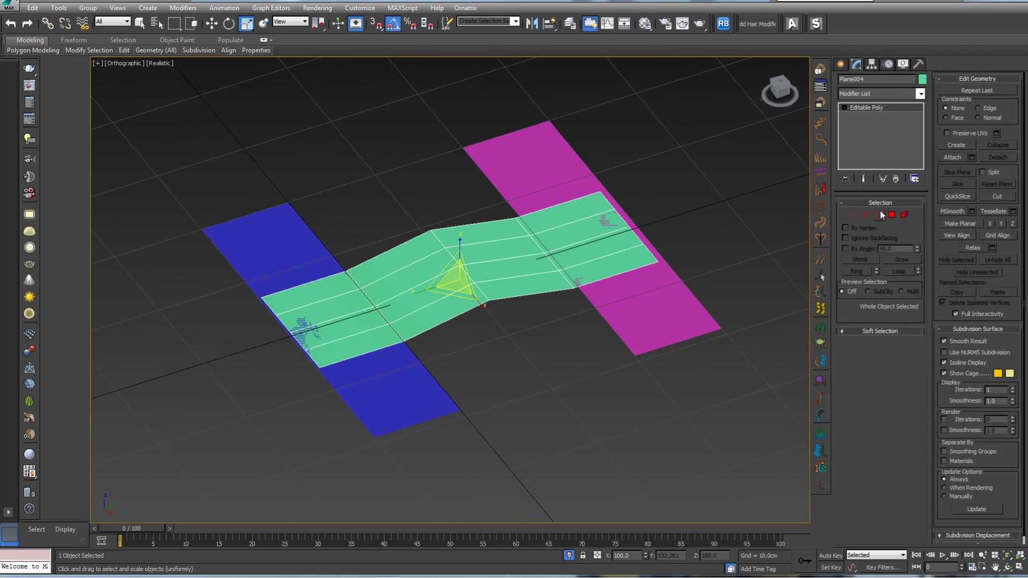
pyautogui.click(855, 215)
pyautogui.keyDown('alt'); pyautogui.moveTo(760, 265); pyautogui.dragTo(695, 268, button='middle'); pyautogui.keyUp('alt')
pyautogui.moveTo(691, 343); pyautogui.dragTo(603, 227)
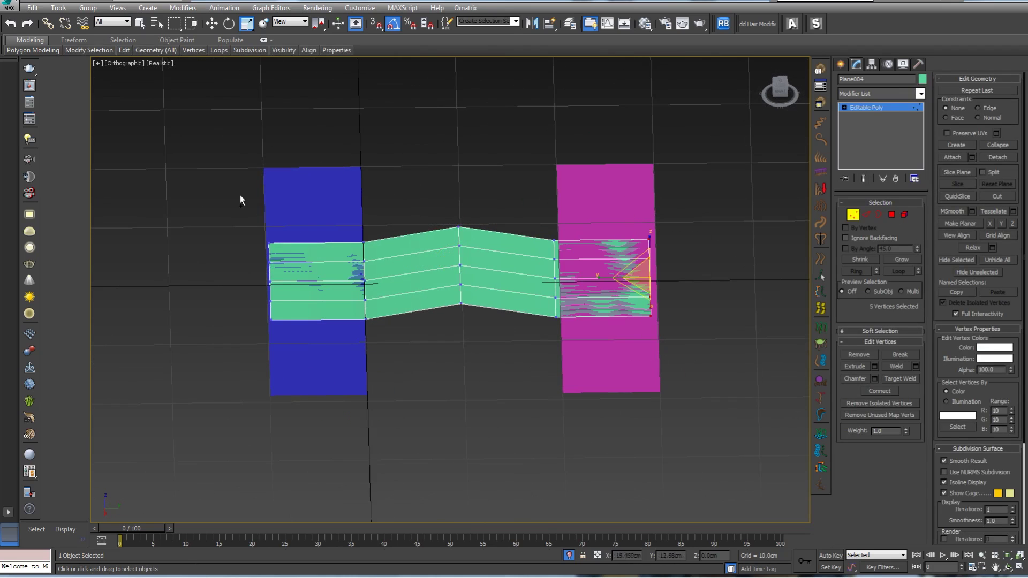
pyautogui.keyDown('ctrl'); pyautogui.moveTo(253, 230); pyautogui.dragTo(303, 346); pyautogui.keyUp('ctrl')
pyautogui.press('w')
pyautogui.keyDown('alt'); pyautogui.moveTo(454, 390); pyautogui.dragTo(459, 244, button='middle'); pyautogui.keyUp('alt')
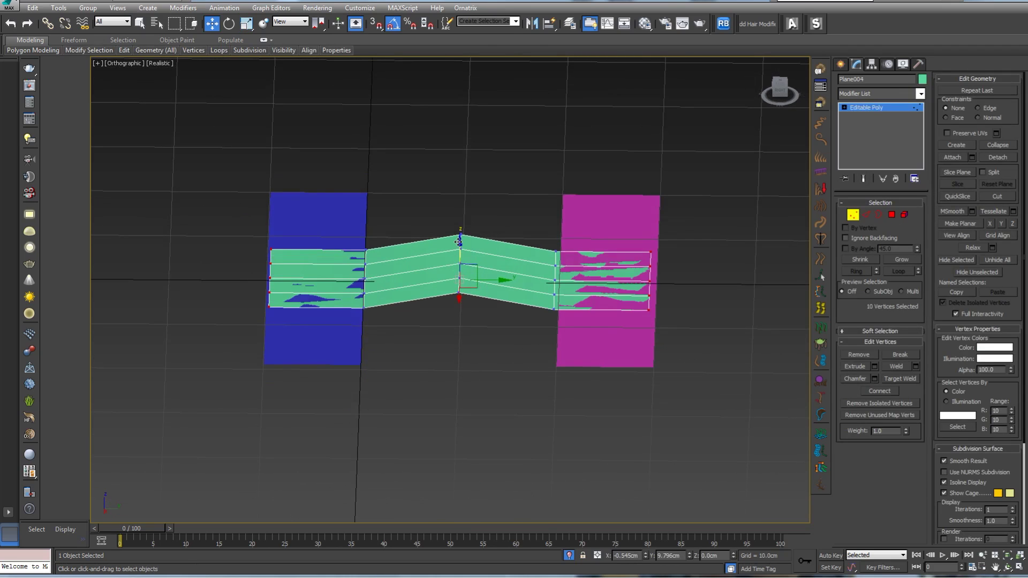
pyautogui.moveTo(459, 242); pyautogui.dragTo(457, 246)
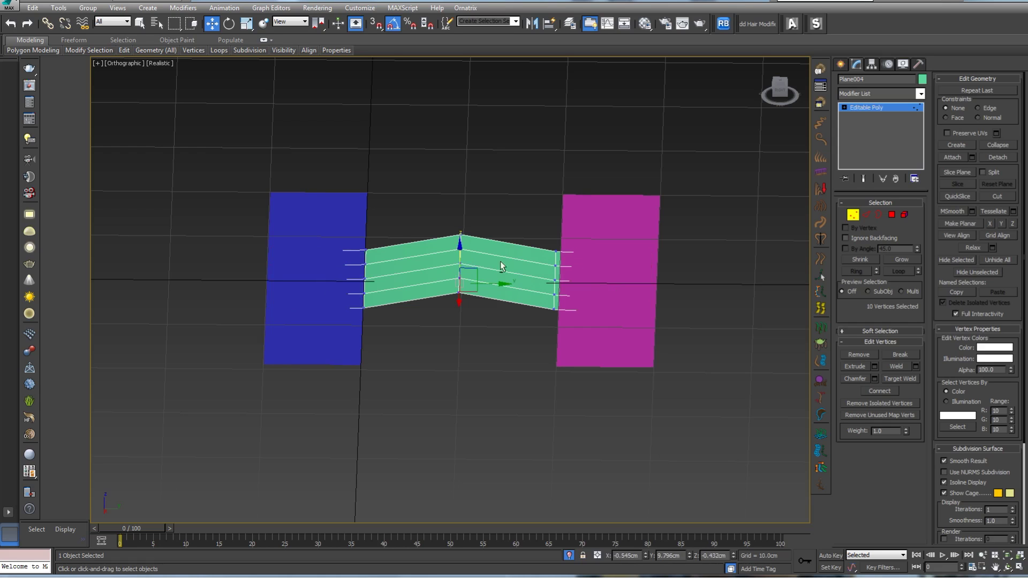
pyautogui.keyDown('alt'); pyautogui.moveTo(510, 263); pyautogui.dragTo(505, 340, button='middle'); pyautogui.keyUp('alt')
pyautogui.click(852, 214)
# Step: Copy the green strip alongside itself in the positive X direction and scale the copy slightly narrower along X
pyautogui.keyDown('shift'); pyautogui.moveTo(490, 308); pyautogui.dragTo(614, 323); pyautogui.keyUp('shift')
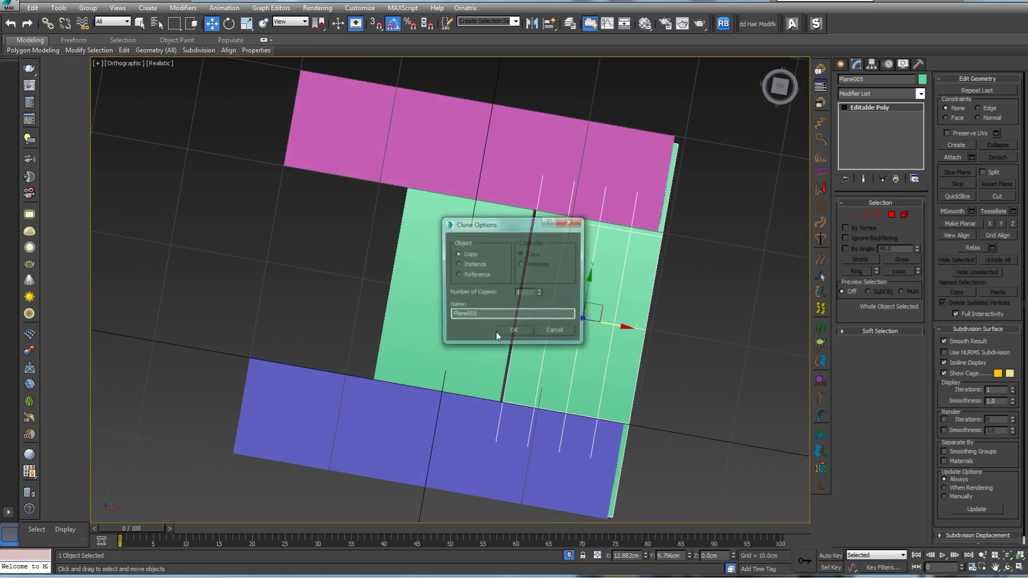
pyautogui.click(514, 335)
pyautogui.press('r')
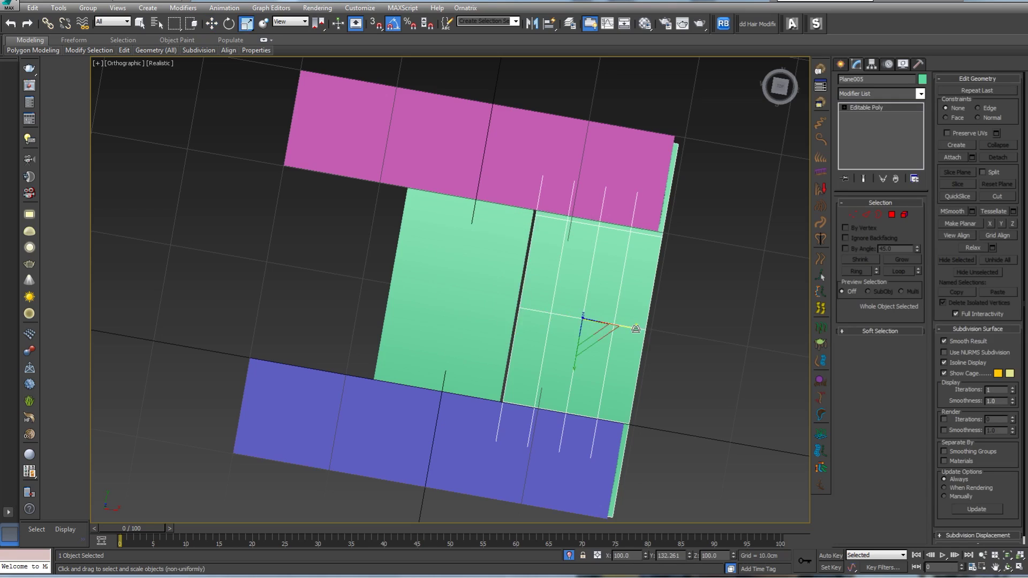
pyautogui.moveTo(635, 329); pyautogui.dragTo(628, 328)
pyautogui.press('w')
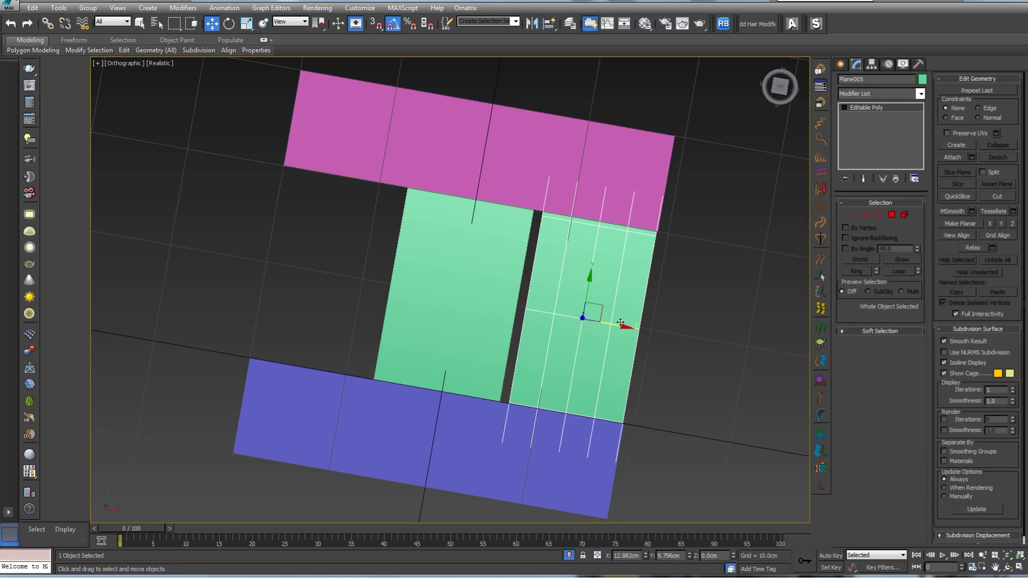
pyautogui.moveTo(618, 326); pyautogui.dragTo(613, 326)
pyautogui.keyDown('alt'); pyautogui.moveTo(612, 325); pyautogui.dragTo(530, 260, button='middle'); pyautogui.keyUp('alt')
# Step: Lower the central vertex row of the copied strip to about -0.8 cm along Z and leave vertex editing
pyautogui.click(853, 215)
pyautogui.moveTo(544, 212); pyautogui.dragTo(593, 358)
pyautogui.keyDown('alt'); pyautogui.moveTo(593, 358); pyautogui.dragTo(629, 339, button='middle'); pyautogui.keyUp('alt')
pyautogui.moveTo(577, 272); pyautogui.dragTo(574, 295)
pyautogui.keyDown('alt'); pyautogui.moveTo(573, 295); pyautogui.dragTo(650, 342, button='middle'); pyautogui.keyUp('alt')
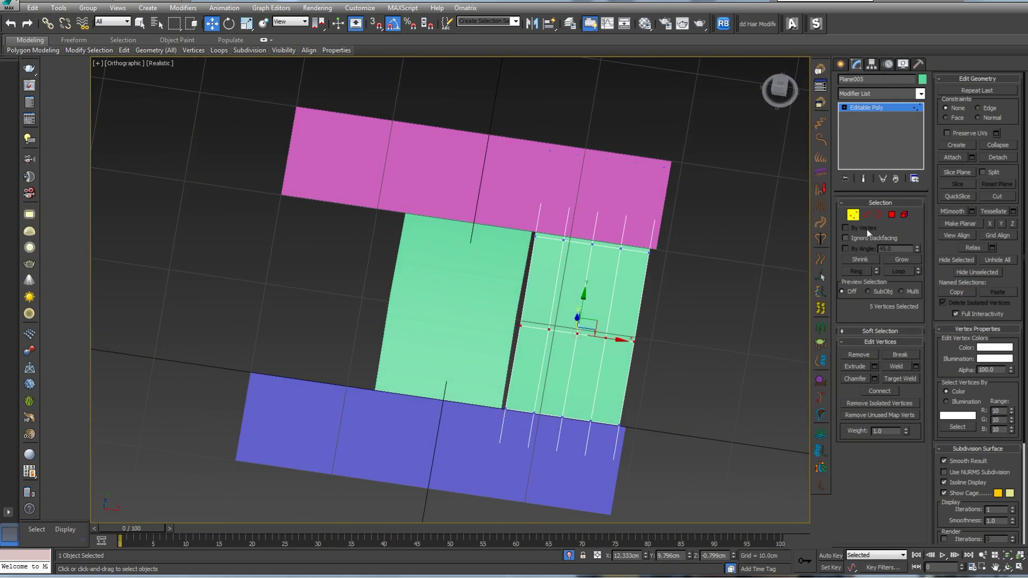
pyautogui.click(853, 214)
# Step: Change the object colour of the narrower copied strip to medium blue
pyautogui.click(923, 80)
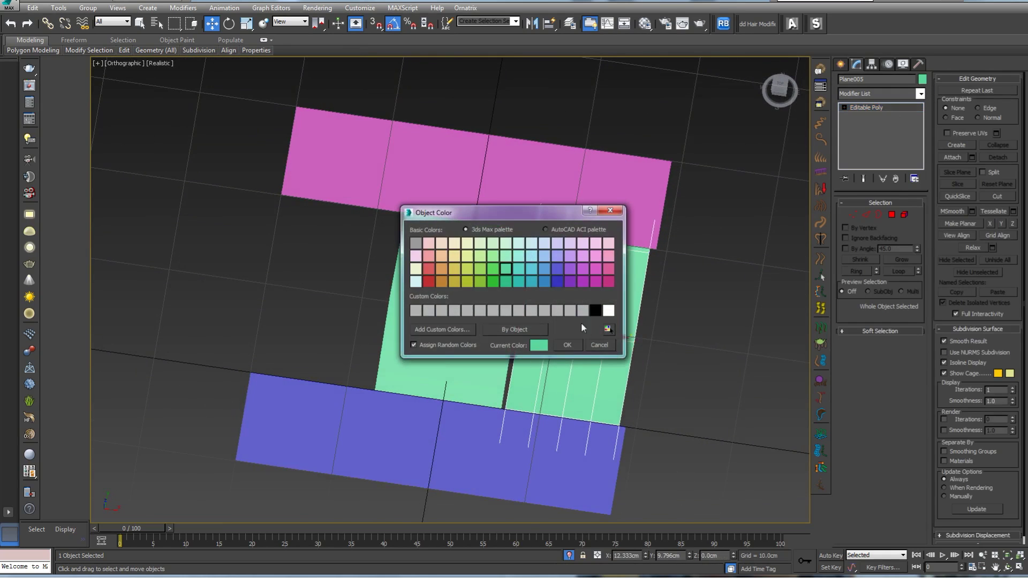
pyautogui.click(544, 282)
pyautogui.click(567, 345)
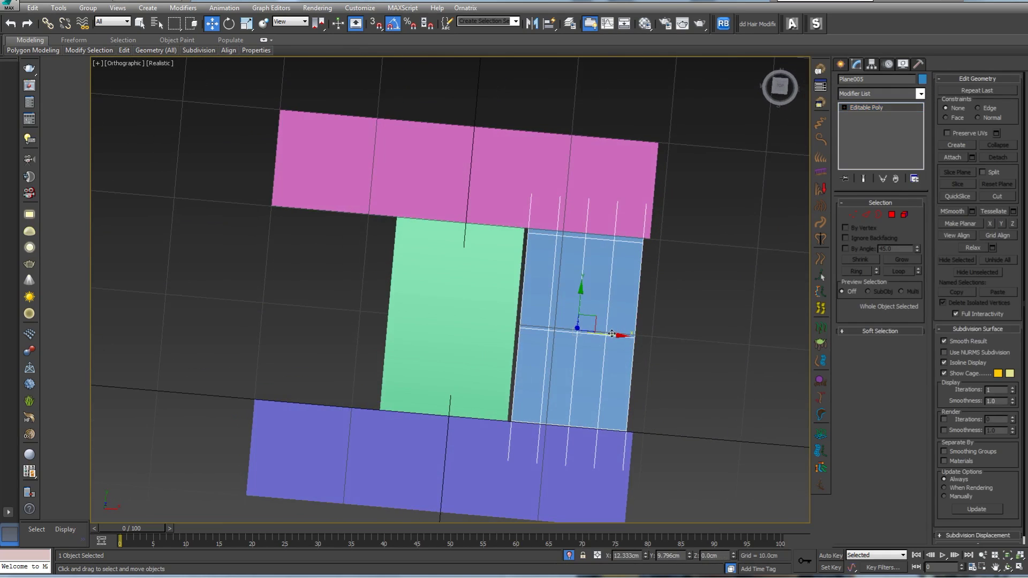
# Step: Copy the medium blue strip to the opposite side of the green strip and change the copy's colour to pale lilac
pyautogui.moveTo(611, 334)
pyautogui.keyDown('shift'); pyautogui.mouseDown()
pyautogui.moveTo(335, 316)
pyautogui.moveTo(359, 325)
pyautogui.mouseUp(); pyautogui.keyUp('shift')
pyautogui.click(522, 330)
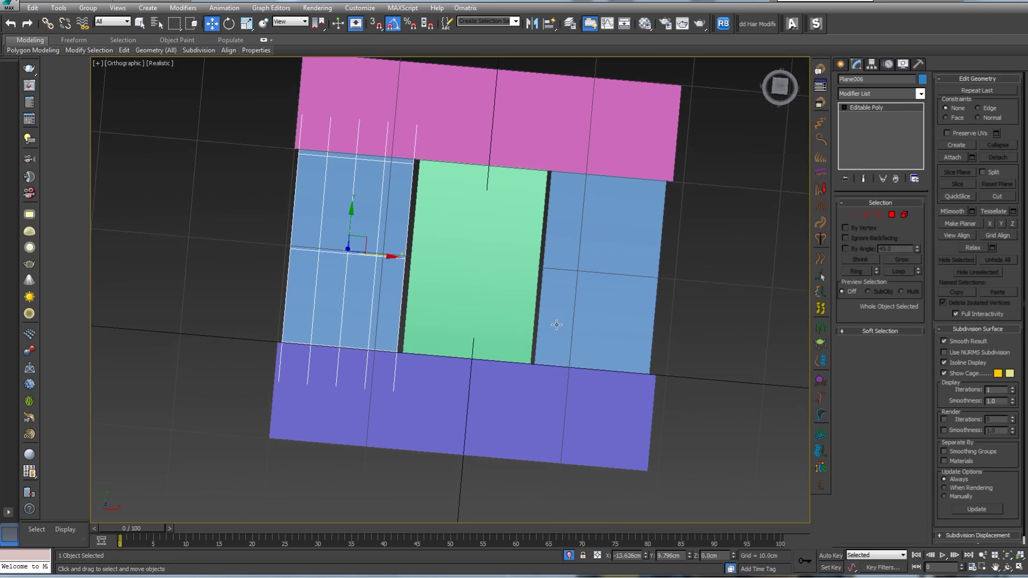
pyautogui.keyDown('alt'); pyautogui.moveTo(556, 325); pyautogui.dragTo(719, 228, button='middle'); pyautogui.keyUp('alt')
pyautogui.click(923, 80)
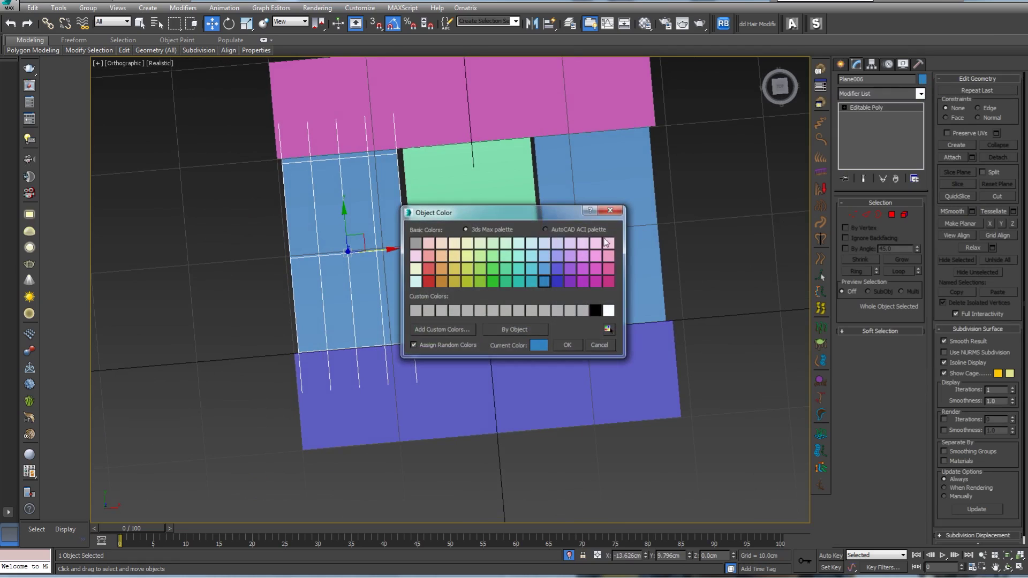
pyautogui.click(571, 243)
pyautogui.click(567, 345)
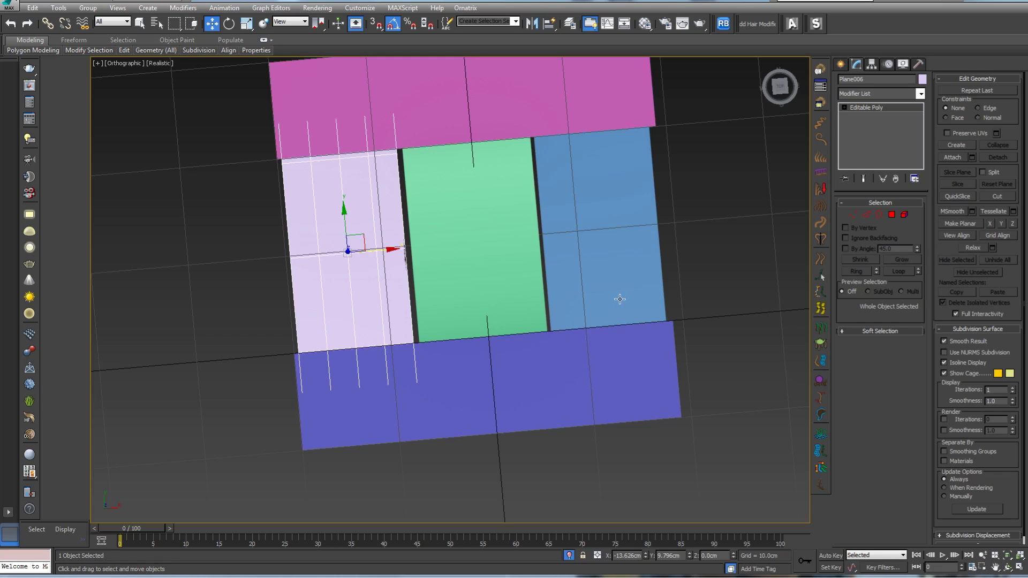
# Step: Raise the lilac strip's two vertex rows over the dark blue strip along Z, the inner row to about 0.24 cm
pyautogui.keyDown('alt'); pyautogui.moveTo(534, 293); pyautogui.dragTo(640, 250, button='middle'); pyautogui.keyUp('alt')
pyautogui.scroll(-1, 622, 225)
pyautogui.scroll(5, 661, 251)
pyautogui.press('1')
pyautogui.moveTo(389, 200); pyautogui.dragTo(493, 191, button='middle')
pyautogui.moveTo(634, 374); pyautogui.dragTo(532, 249)
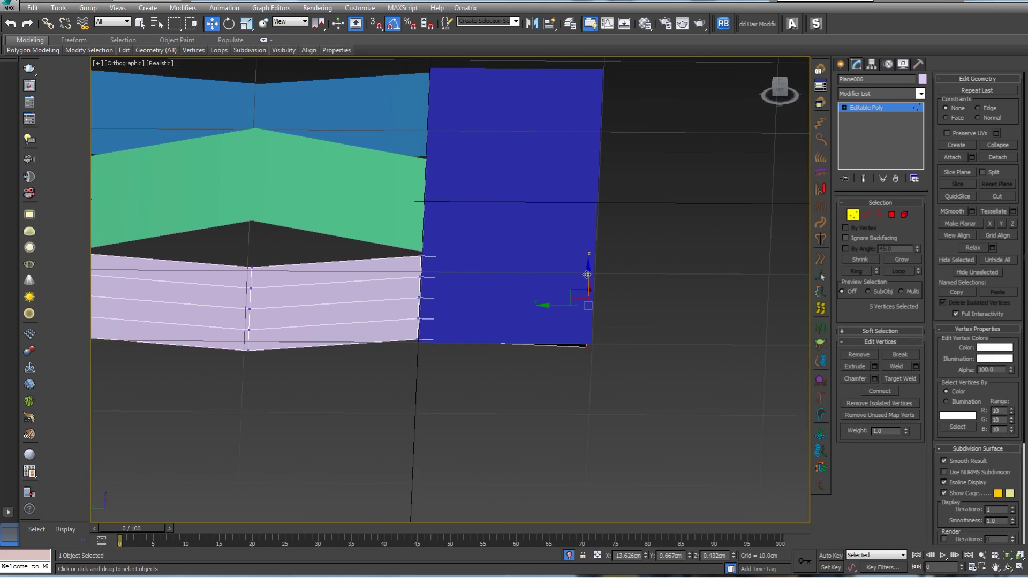
pyautogui.moveTo(587, 275); pyautogui.dragTo(586, 264)
pyautogui.moveTo(397, 227); pyautogui.dragTo(442, 354)
pyautogui.moveTo(421, 259); pyautogui.dragTo(421, 256)
# Step: Raise the lilac strip's two vertex rows at the magenta end along Z so they pass over the magenta strip
pyautogui.scroll(-2, 172, 263)
pyautogui.moveTo(163, 263); pyautogui.dragTo(446, 259, button='middle')
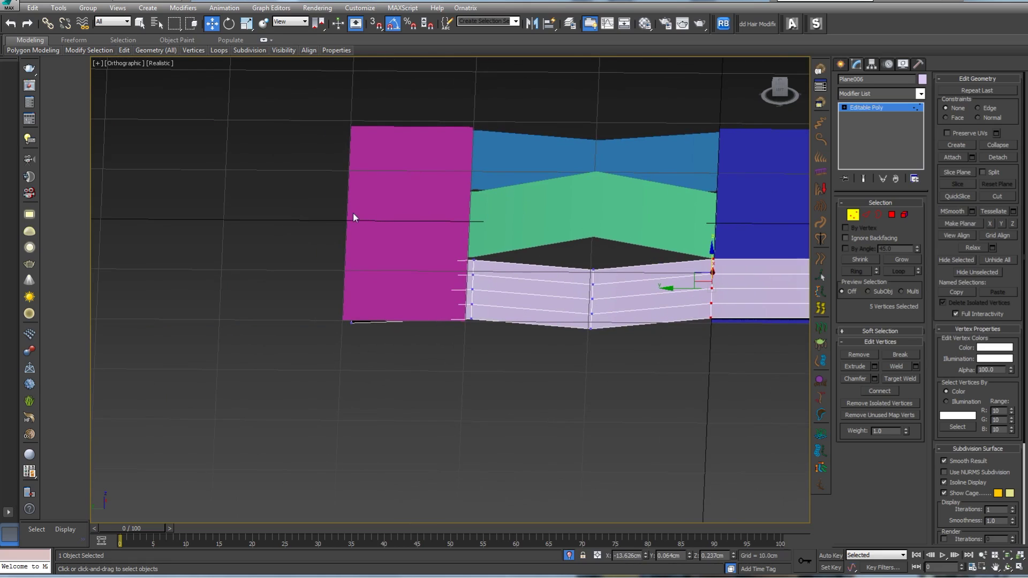
pyautogui.moveTo(375, 250); pyautogui.dragTo(493, 345)
pyautogui.keyDown('alt'); pyautogui.moveTo(426, 345); pyautogui.dragTo(429, 338, button='middle'); pyautogui.keyUp('alt')
pyautogui.moveTo(320, 214); pyautogui.dragTo(494, 342)
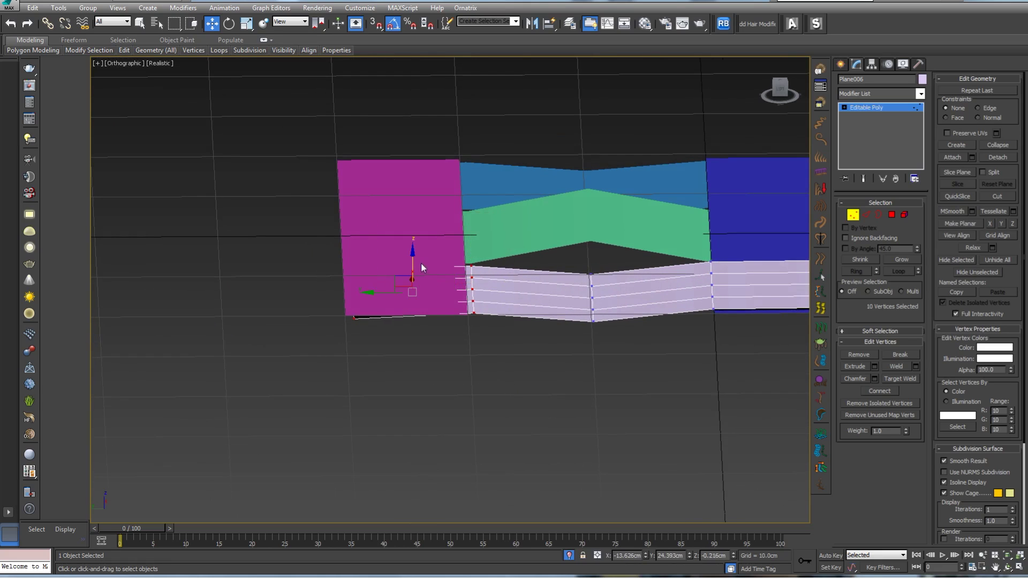
pyautogui.moveTo(412, 260); pyautogui.dragTo(413, 253)
pyautogui.keyDown('alt'); pyautogui.moveTo(439, 257); pyautogui.dragTo(371, 337, button='middle'); pyautogui.keyUp('alt')
pyautogui.scroll(2, 595, 370)
pyautogui.moveTo(595, 369); pyautogui.dragTo(478, 248, button='middle')
pyautogui.scroll(-4, 478, 247)
pyautogui.click(859, 215)
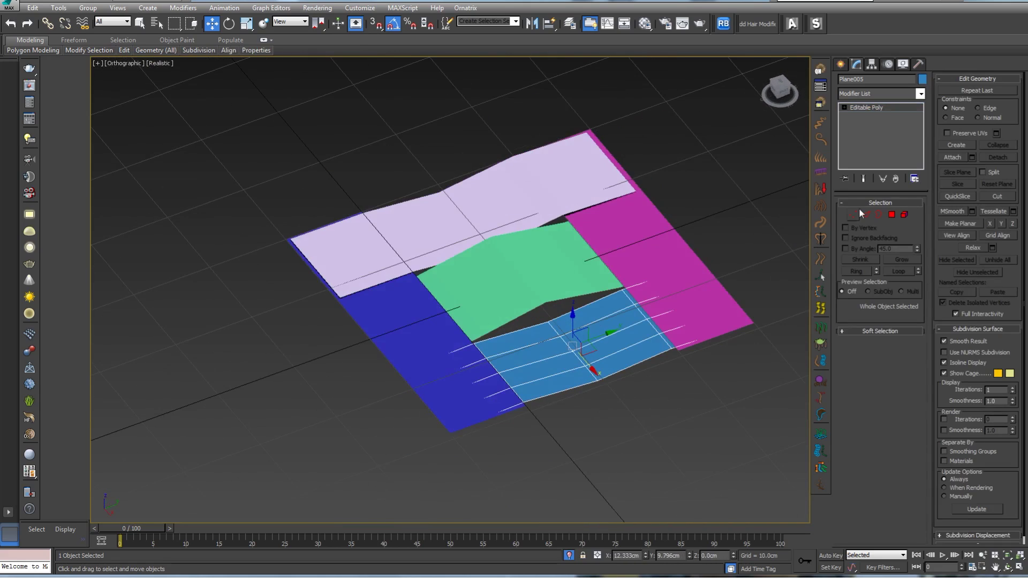
# Step: Raise the vertex rows at both ends of the medium blue strip along Z so they pass over the crossing strips
pyautogui.click(853, 214)
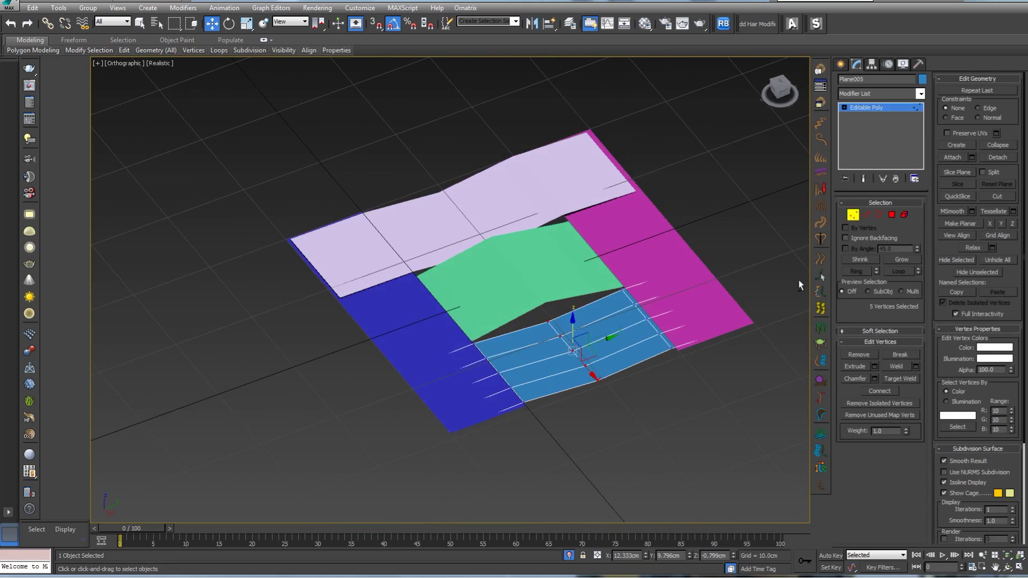
pyautogui.keyDown('alt'); pyautogui.moveTo(803, 282); pyautogui.dragTo(787, 396, button='middle'); pyautogui.keyUp('alt')
pyautogui.moveTo(662, 298); pyautogui.dragTo(636, 294)
pyautogui.keyDown('ctrl'); pyautogui.moveTo(397, 296); pyautogui.dragTo(512, 404); pyautogui.keyUp('ctrl')
pyautogui.moveTo(574, 318); pyautogui.dragTo(573, 314)
pyautogui.keyDown('alt'); pyautogui.moveTo(647, 291); pyautogui.dragTo(750, 340, button='middle'); pyautogui.keyUp('alt')
pyautogui.scroll(-1, 766, 338)
pyautogui.click(854, 216)
pyautogui.moveTo(610, 307); pyautogui.dragTo(600, 277, button='middle')
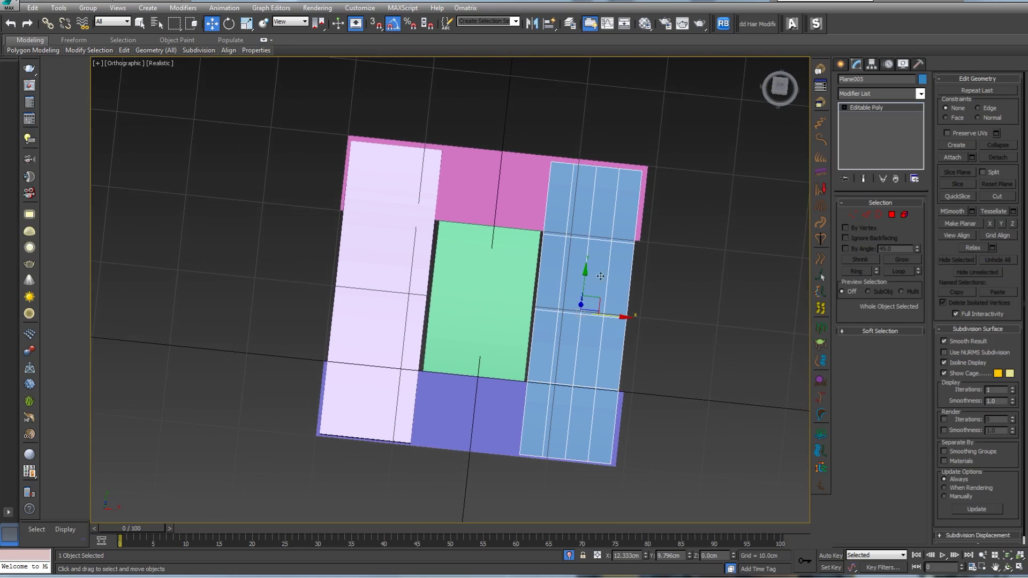
# Step: Copy the magenta strip along Y to the centre of the weave and scale the copy to about 152.7 percent along Y
pyautogui.click(515, 189)
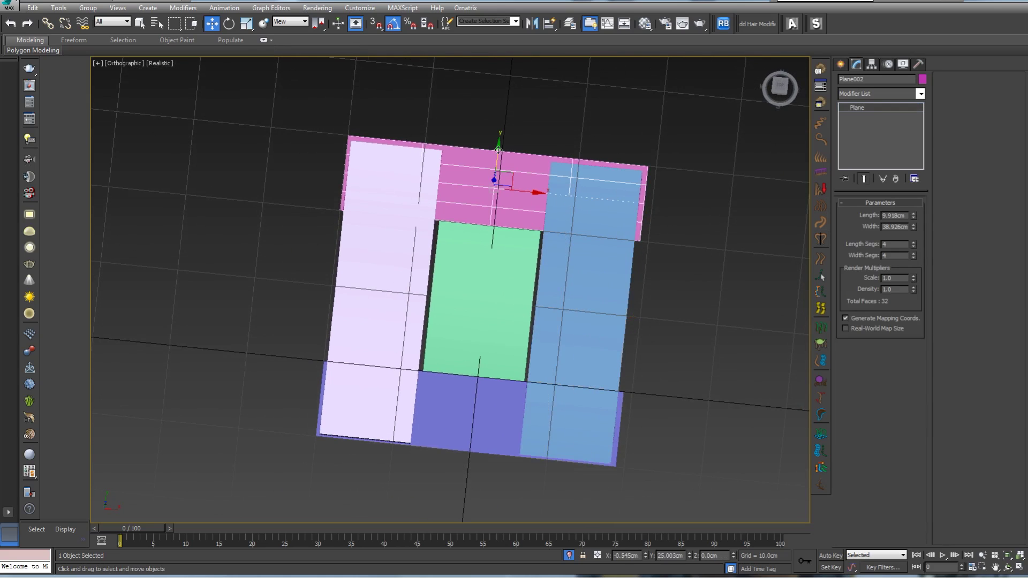
pyautogui.keyDown('shift'); pyautogui.moveTo(499, 150); pyautogui.dragTo(471, 266); pyautogui.keyUp('shift')
pyautogui.click(516, 333)
pyautogui.keyDown('alt'); pyautogui.moveTo(465, 293); pyautogui.dragTo(484, 288, button='middle'); pyautogui.keyUp('alt')
pyautogui.press('r')
pyautogui.moveTo(489, 355); pyautogui.dragTo(483, 377)
pyautogui.press('w')
# Step: Raise the central magenta strip to about 0.35 cm along Z so it interlaces with the lengthwise strips
pyautogui.keyDown('alt'); pyautogui.moveTo(589, 327); pyautogui.dragTo(517, 277, button='middle'); pyautogui.keyUp('alt')
pyautogui.moveTo(459, 306); pyautogui.dragTo(459, 300)
pyautogui.keyDown('alt'); pyautogui.moveTo(459, 300); pyautogui.dragTo(496, 332, button='middle'); pyautogui.keyUp('alt')
pyautogui.moveTo(496, 332); pyautogui.dragTo(507, 333)
# Step: Select all six strips and convert them to Editable Poly
pyautogui.press('r')
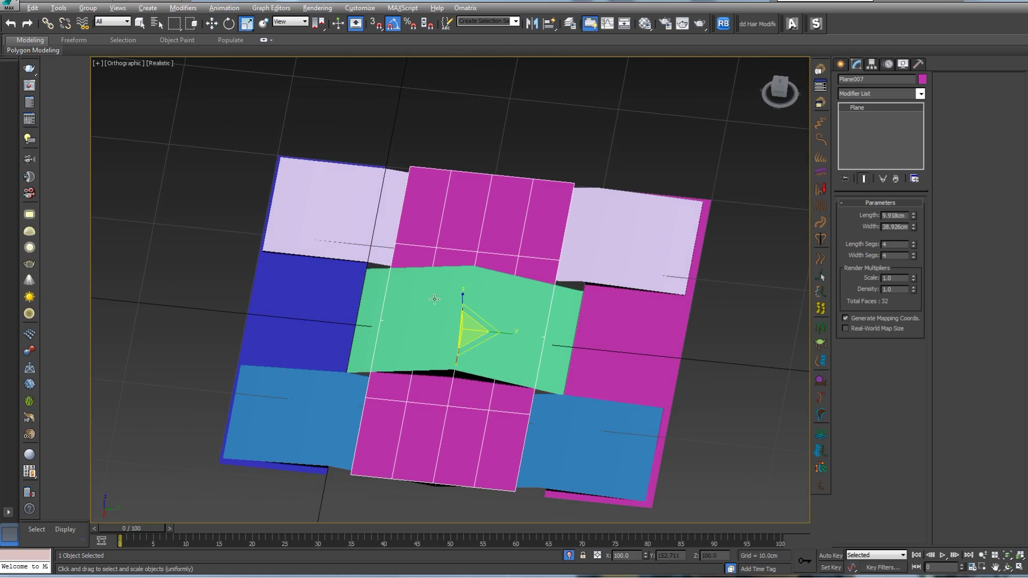
pyautogui.keyDown('alt'); pyautogui.moveTo(506, 333); pyautogui.dragTo(544, 276, button='middle'); pyautogui.keyUp('alt')
pyautogui.rightClick(526, 326)
pyautogui.moveTo(201, 134); pyautogui.dragTo(715, 450)
pyautogui.rightClick(517, 301)
pyautogui.moveTo(623, 406)
pyautogui.click(650, 416)
# Step: Hide the viewport grid and turn off Display Selected with Edged Faces in the viewport configuration
pyautogui.scroll(-5, 634, 331)
pyautogui.keyDown('alt'); pyautogui.moveTo(634, 330); pyautogui.dragTo(661, 348, button='middle'); pyautogui.keyUp('alt')
pyautogui.press('g')
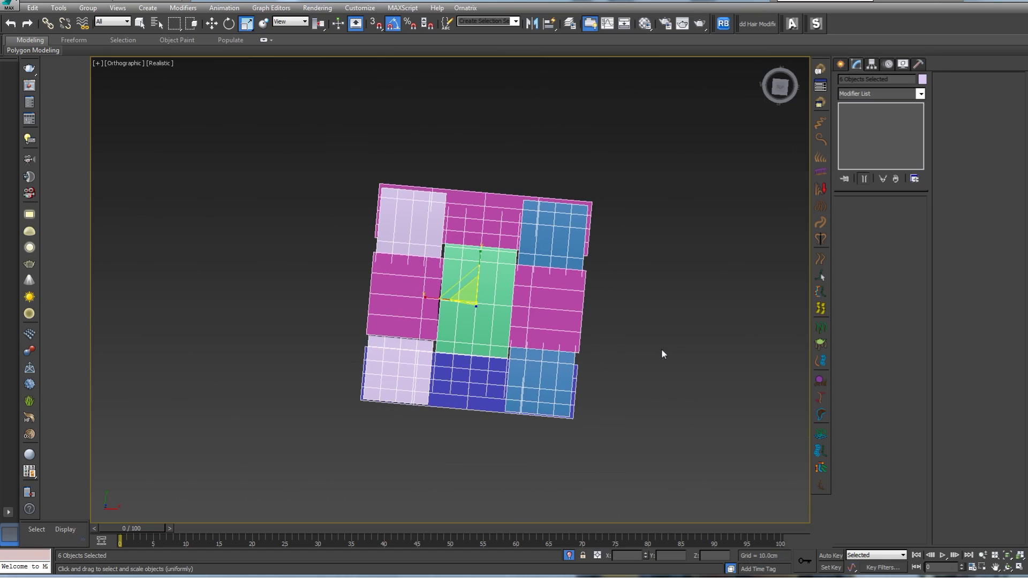
pyautogui.click(97, 63)
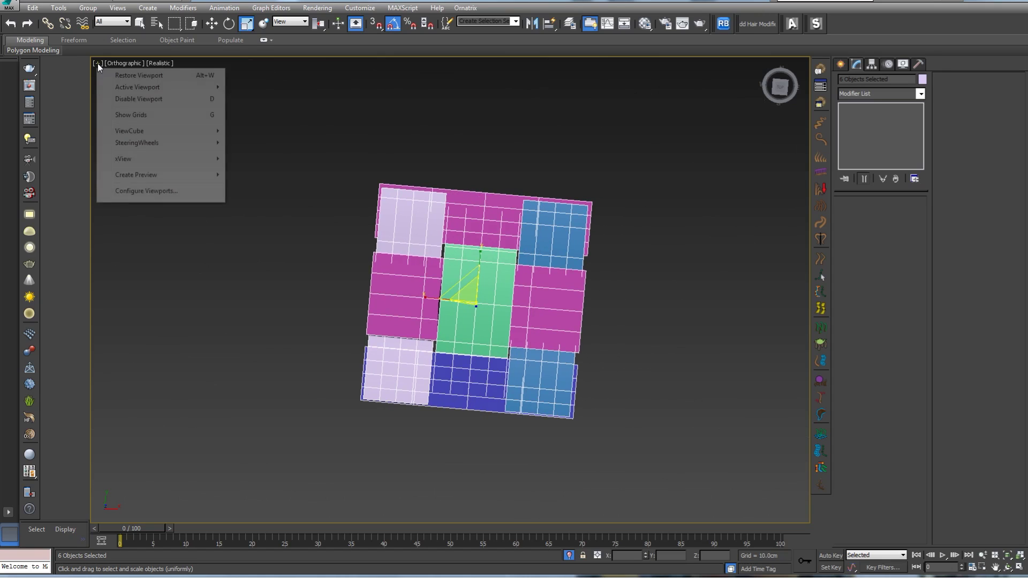
pyautogui.click(135, 190)
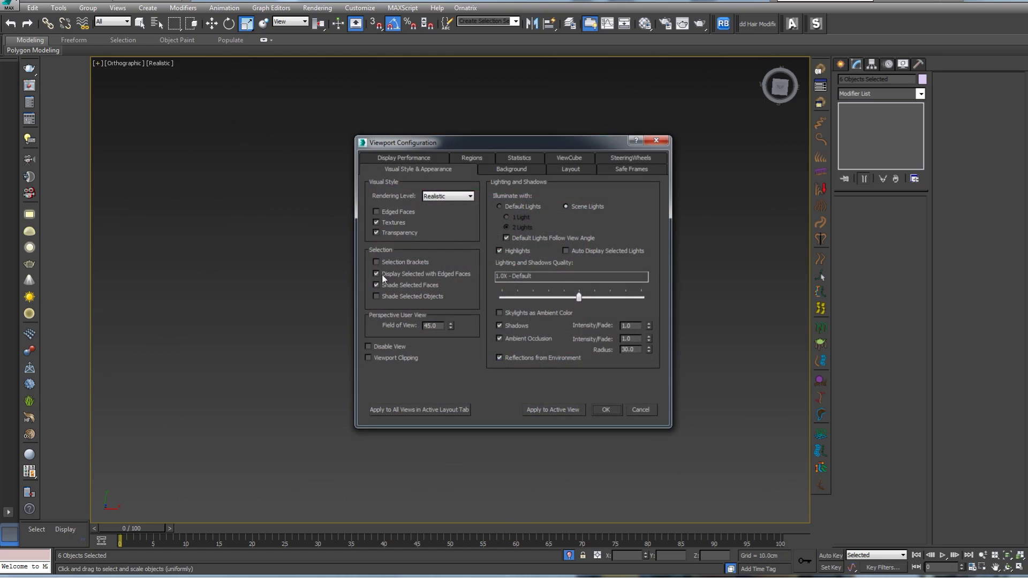
pyautogui.click(606, 410)
pyautogui.scroll(5, 616, 343)
pyautogui.keyDown('alt'); pyautogui.moveTo(592, 353); pyautogui.dragTo(522, 285, button='middle'); pyautogui.keyUp('alt')
pyautogui.moveTo(468, 168); pyautogui.dragTo(576, 236, button='middle')
pyautogui.moveTo(618, 296)
pyautogui.keyDown('alt'); pyautogui.mouseDown(button='middle')
pyautogui.moveTo(620, 325)
pyautogui.moveTo(610, 301)
pyautogui.mouseUp(button='middle'); pyautogui.keyUp('alt')
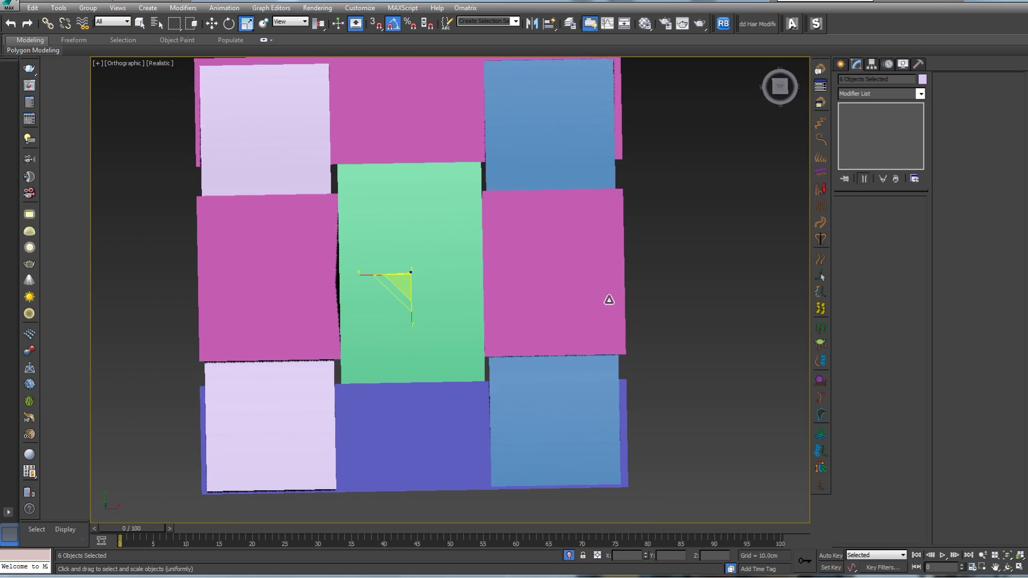
# Step: Turn on edged faces display for all objects in the viewport
pyautogui.click(541, 382)
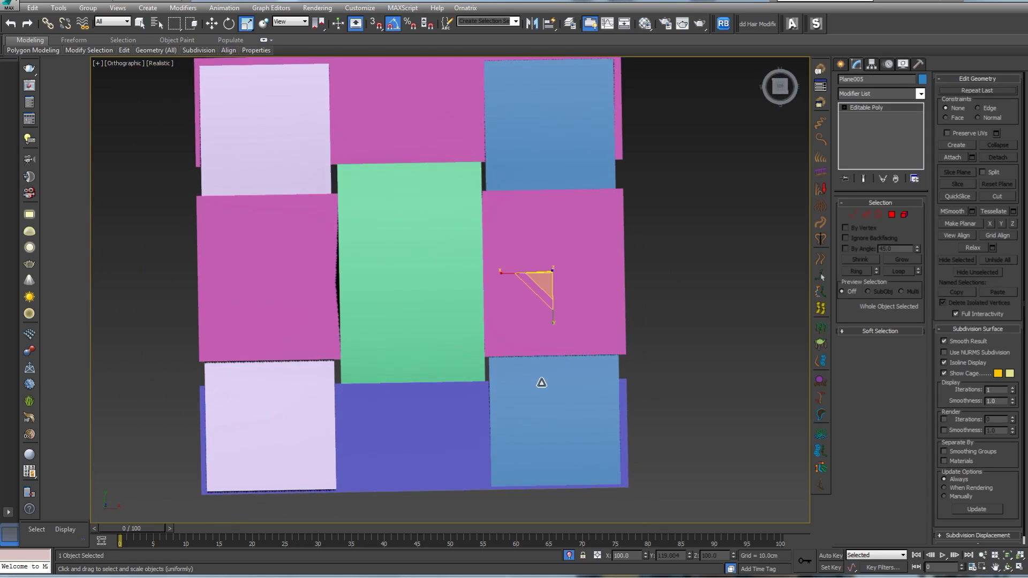
pyautogui.hotkey('shift', 'z')
pyautogui.hotkey('shift', 'z')
pyautogui.hotkey('shift', 'z')
pyautogui.hotkey('shift', 'z')
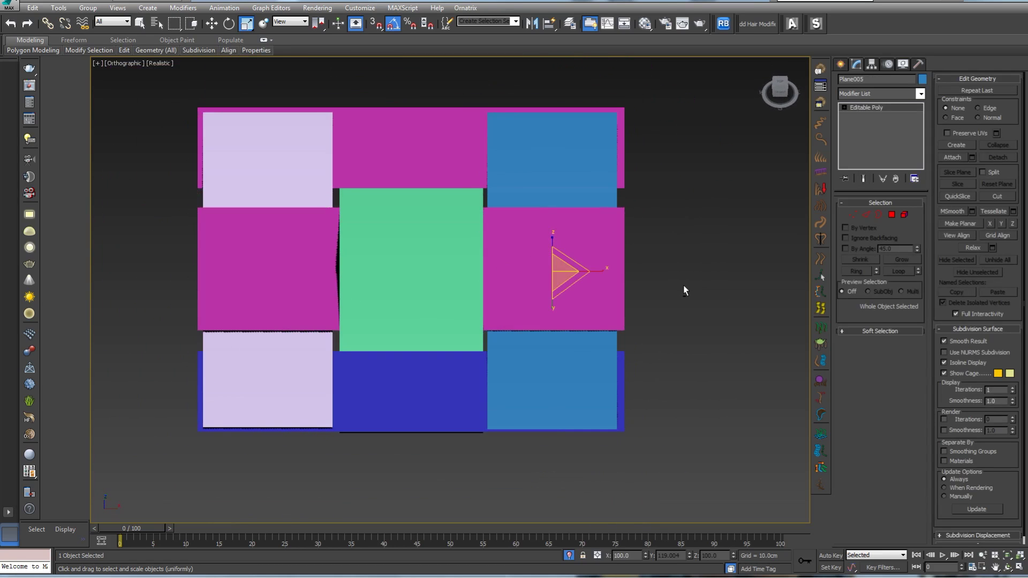
pyautogui.press('F4')
# Step: Attach the dark blue strip and the outer magenta strip to the central magenta strip
pyautogui.click(599, 290)
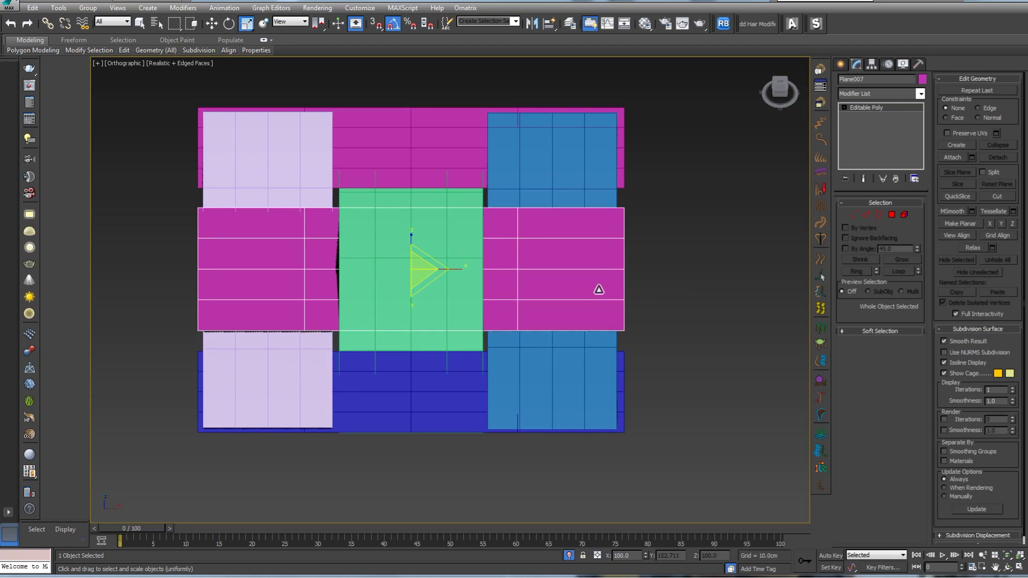
pyautogui.click(954, 157)
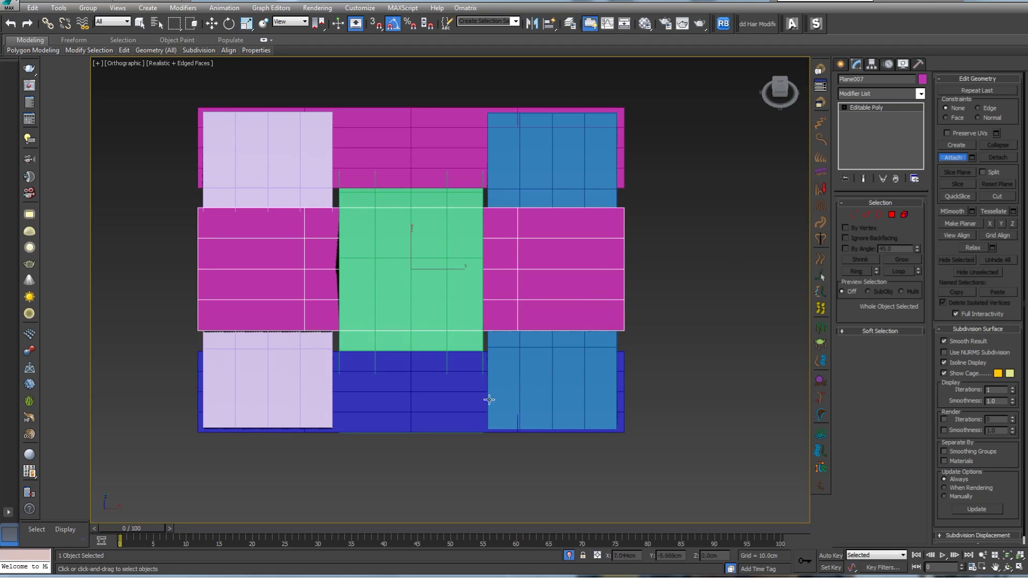
pyautogui.click(472, 403)
pyautogui.click(461, 144)
pyautogui.press('w')
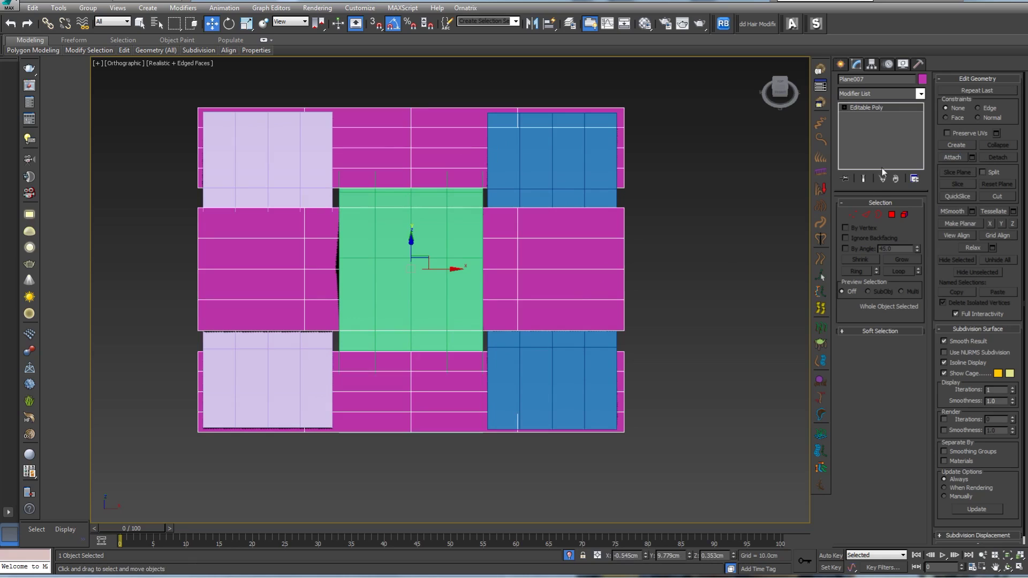
# Step: Move the attached strips' end vertices on the medium blue side inward about 0.79 cm along X, flush with the blue strip
pyautogui.click(858, 213)
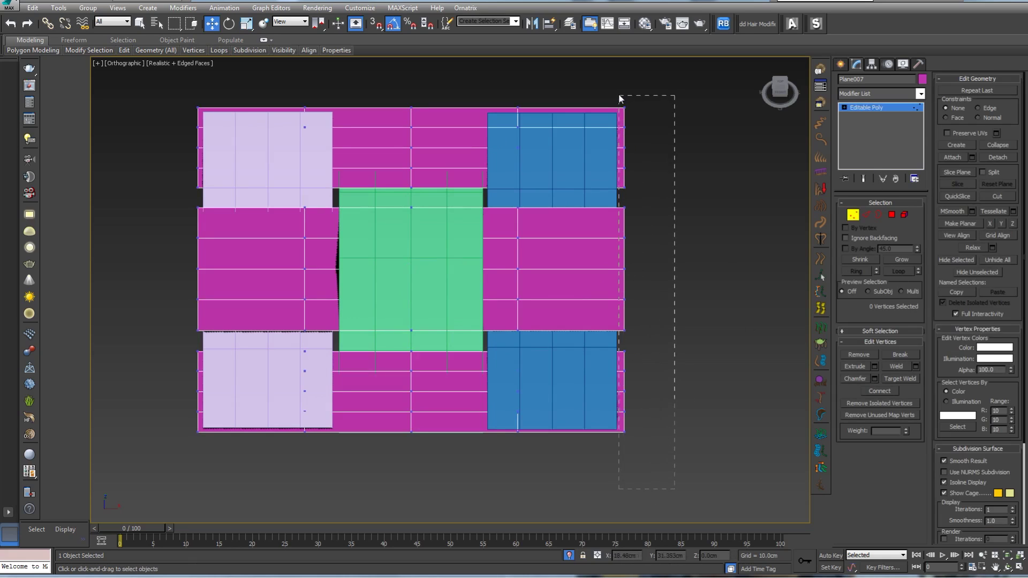
pyautogui.moveTo(619, 97); pyautogui.dragTo(619, 96)
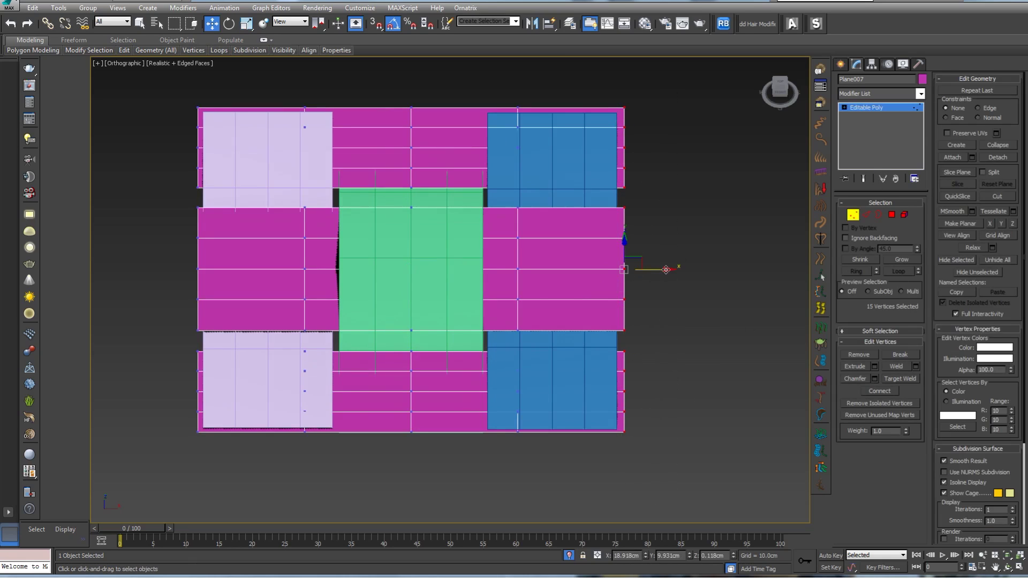
pyautogui.moveTo(667, 270); pyautogui.dragTo(658, 273)
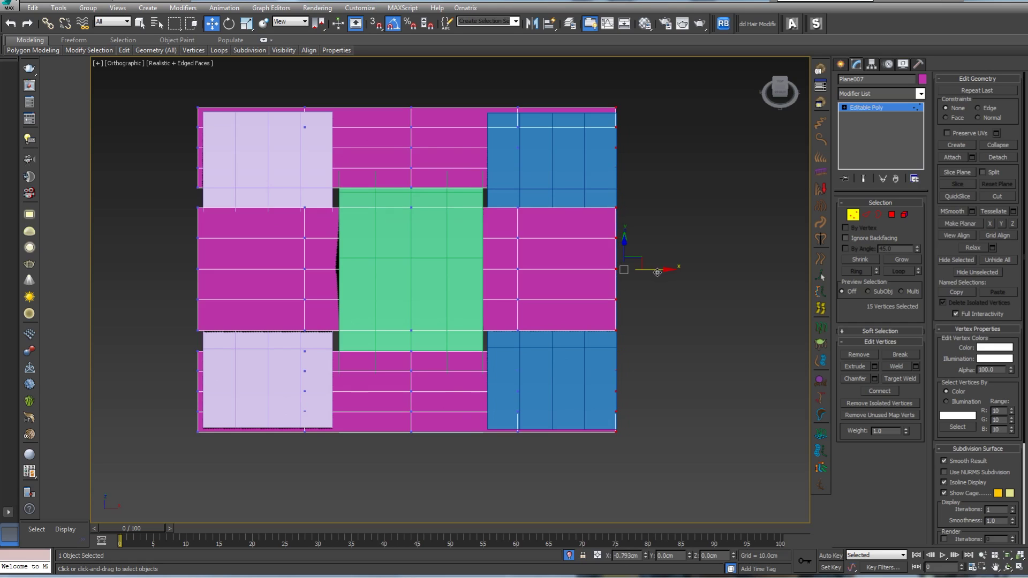
pyautogui.keyDown('alt'); pyautogui.moveTo(718, 222); pyautogui.dragTo(708, 260, button='middle'); pyautogui.keyUp('alt')
pyautogui.click(849, 215)
# Step: Move the vertices along the medium blue strip's inner long edge slightly along X toward the green strip
pyautogui.click(603, 200)
pyautogui.click(851, 215)
pyautogui.scroll(-3, 476, 259)
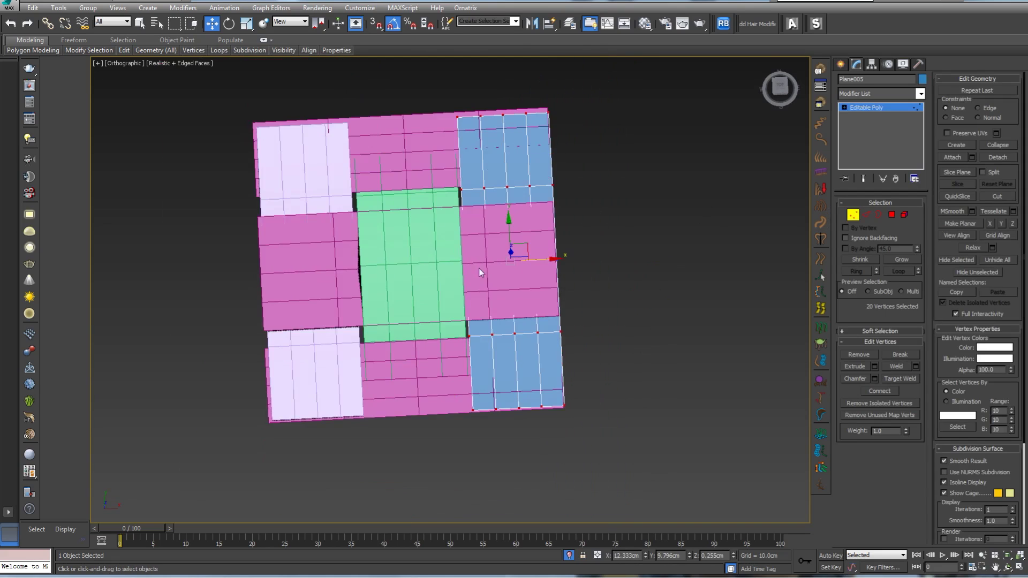
pyautogui.moveTo(483, 419); pyautogui.dragTo(477, 422)
pyautogui.scroll(4, 492, 179)
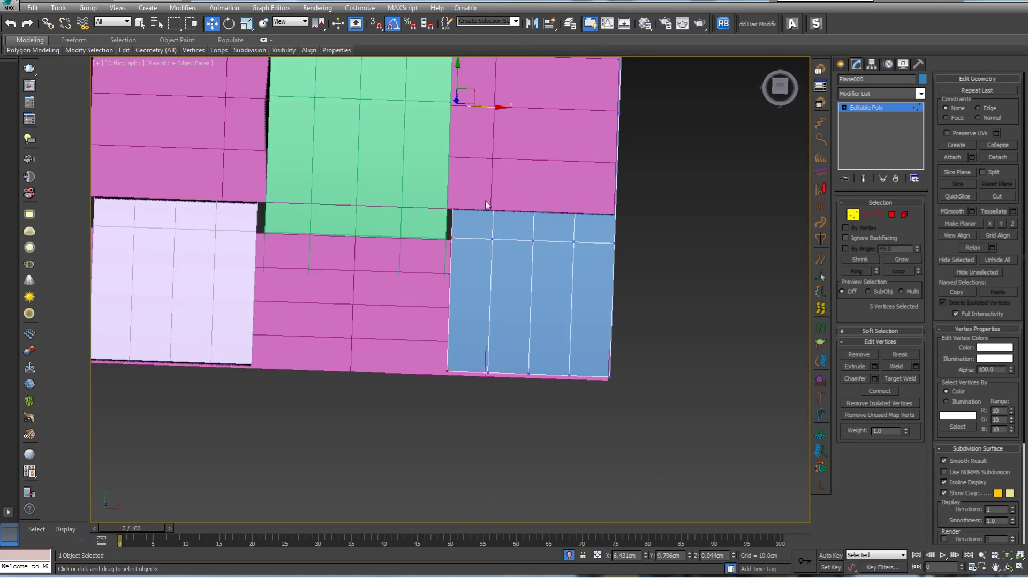
pyautogui.moveTo(482, 192); pyautogui.dragTo(476, 193)
# Step: Extend both end vertex rows of the medium blue strip along Y to the outer edges of the magenta strips
pyautogui.moveTo(538, 463); pyautogui.dragTo(529, 435)
pyautogui.scroll(-3, 531, 435)
pyautogui.scroll(3, 536, 138)
pyautogui.moveTo(412, 191); pyautogui.dragTo(730, 307)
pyautogui.scroll(3, 583, 284)
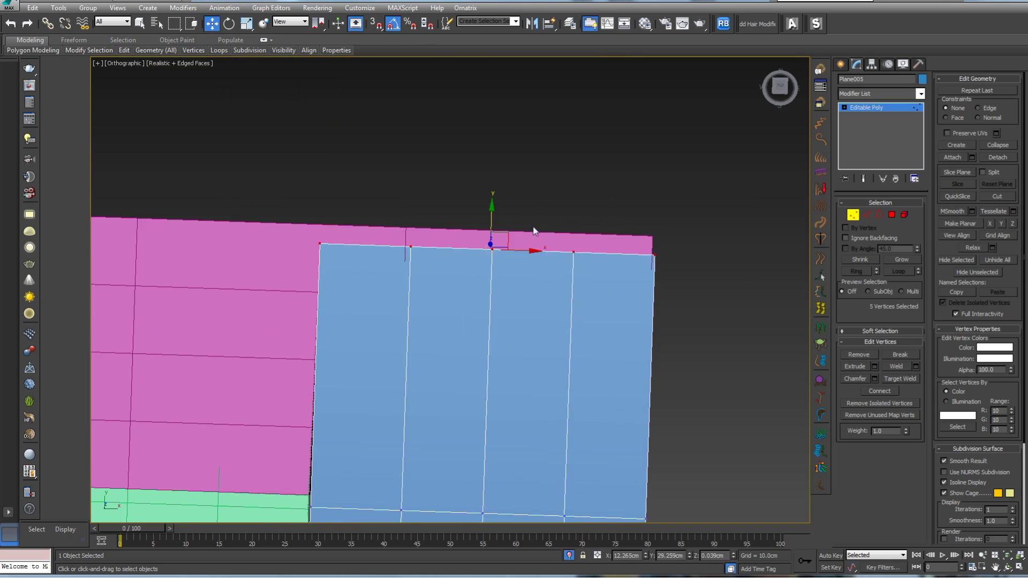
pyautogui.moveTo(492, 219); pyautogui.dragTo(493, 203)
pyautogui.scroll(-4, 501, 209)
pyautogui.moveTo(575, 357); pyautogui.dragTo(598, 284, button='middle')
pyautogui.click(854, 215)
# Step: Attach the combined magenta strips to the medium blue strip
pyautogui.scroll(2, 670, 265)
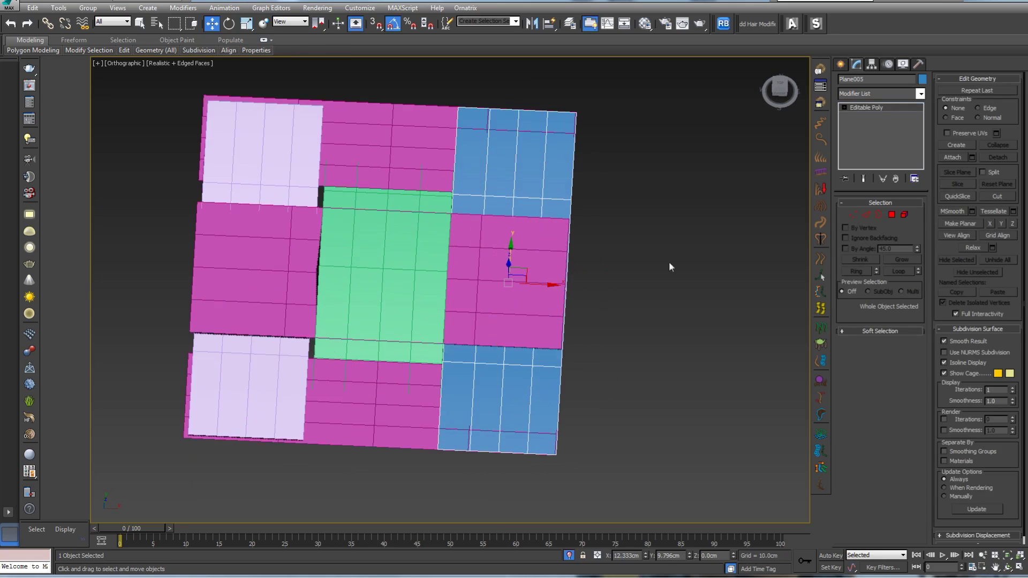
pyautogui.click(953, 160)
pyautogui.click(539, 271)
pyautogui.rightClick(549, 304)
pyautogui.moveTo(548, 304); pyautogui.dragTo(602, 310, button='middle')
pyautogui.scroll(-3, 602, 310)
pyautogui.scroll(2, 492, 307)
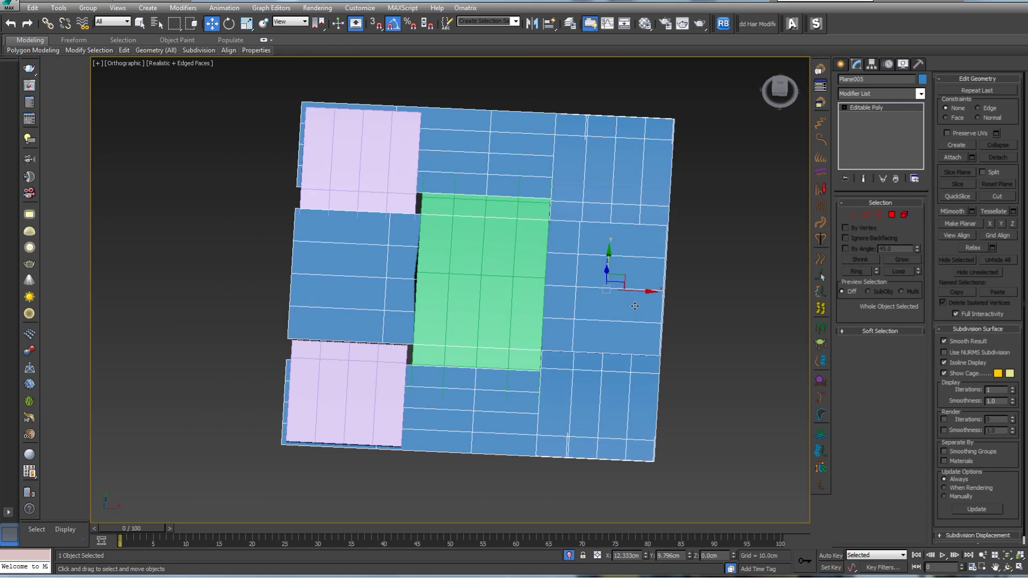
pyautogui.keyDown('alt'); pyautogui.moveTo(795, 309); pyautogui.dragTo(734, 279, button='middle'); pyautogui.keyUp('alt')
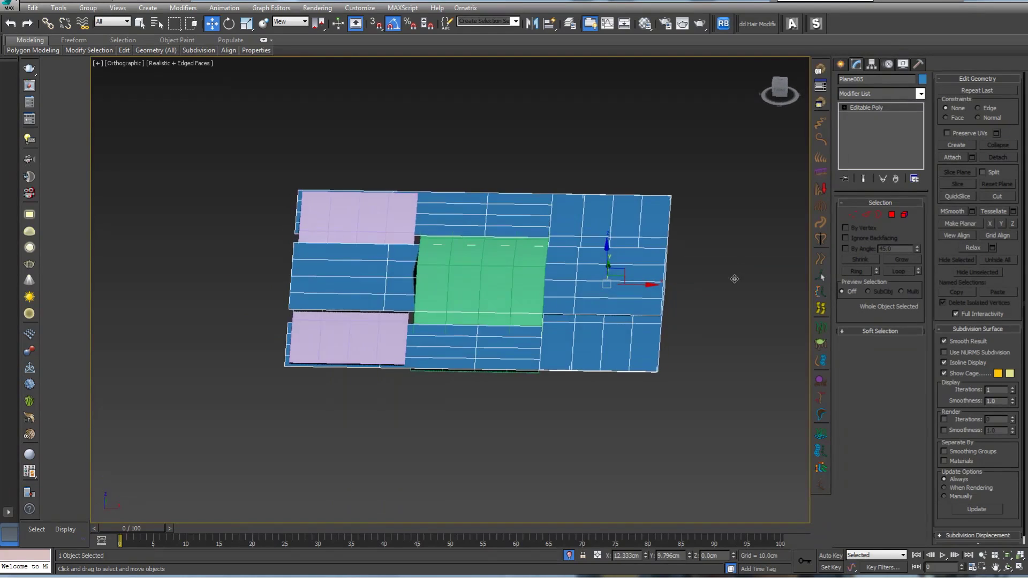
# Step: Raise the middle vertex rows of the two outer blue strips along Z so they arch over the green strip
pyautogui.click(854, 215)
pyautogui.moveTo(448, 166); pyautogui.dragTo(496, 391)
pyautogui.keyDown('alt'); pyautogui.moveTo(496, 391); pyautogui.dragTo(512, 252, button='middle'); pyautogui.keyUp('alt')
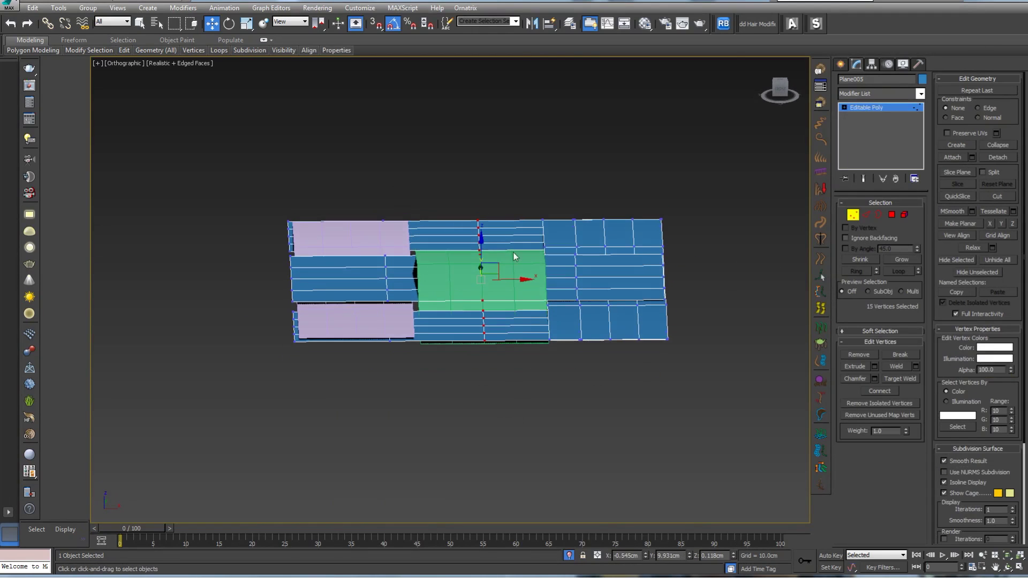
pyautogui.moveTo(481, 239); pyautogui.dragTo(481, 234)
pyautogui.keyDown('alt'); pyautogui.moveTo(682, 260); pyautogui.dragTo(493, 248, button='middle'); pyautogui.keyUp('alt')
pyautogui.hotkey('ctrl', 'z')
pyautogui.hotkey('ctrl', 'z')
pyautogui.moveTo(482, 241); pyautogui.dragTo(482, 234)
pyautogui.keyDown('alt'); pyautogui.moveTo(631, 298); pyautogui.dragTo(649, 298, button='middle'); pyautogui.keyUp('alt')
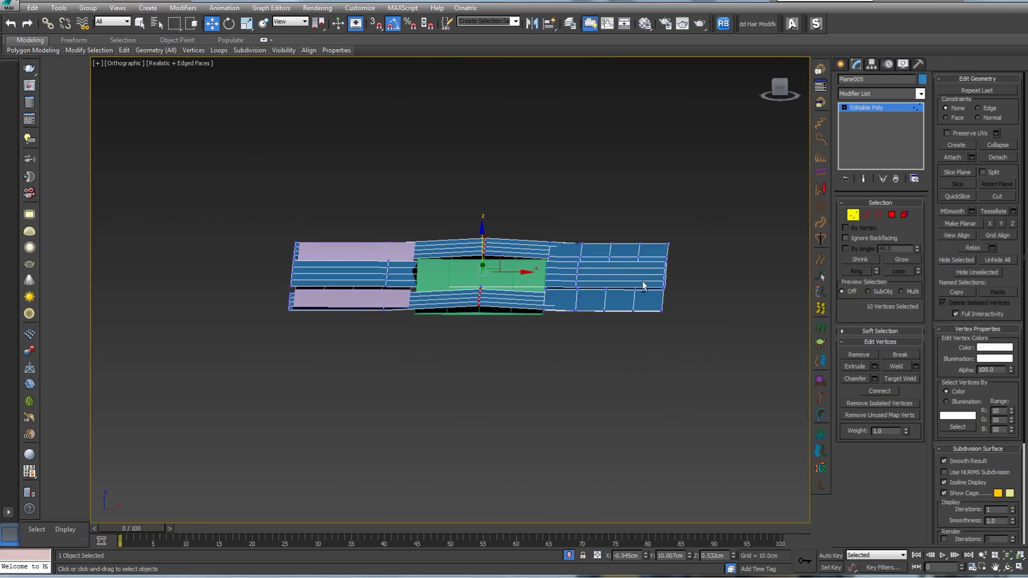
pyautogui.moveTo(683, 341); pyautogui.dragTo(683, 342)
# Step: Add a TurboSmooth modifier to the blue mesh and check the smoothed strips with and without edged faces
pyautogui.scroll(4, 632, 345)
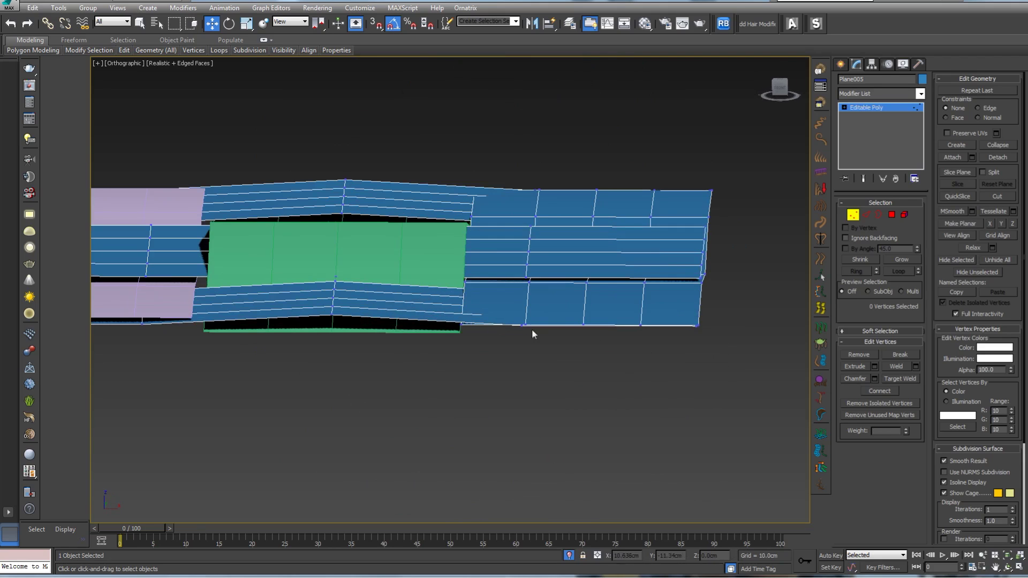
pyautogui.scroll(4, 502, 330)
pyautogui.scroll(-2, 523, 330)
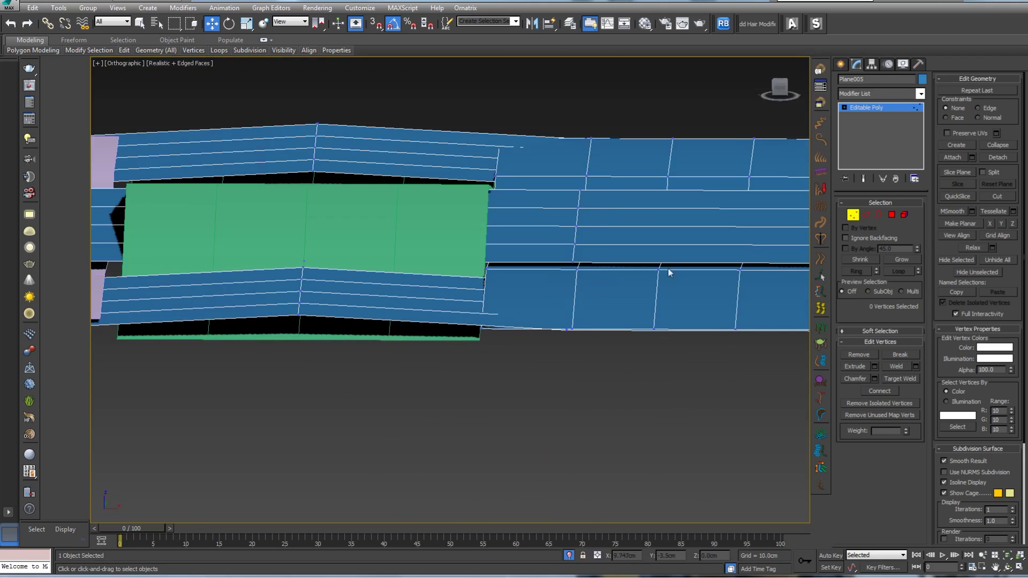
pyautogui.click(854, 217)
pyautogui.click(921, 94)
pyautogui.press('t')
pyautogui.press('t')
pyautogui.press('t')
pyautogui.press('Return')
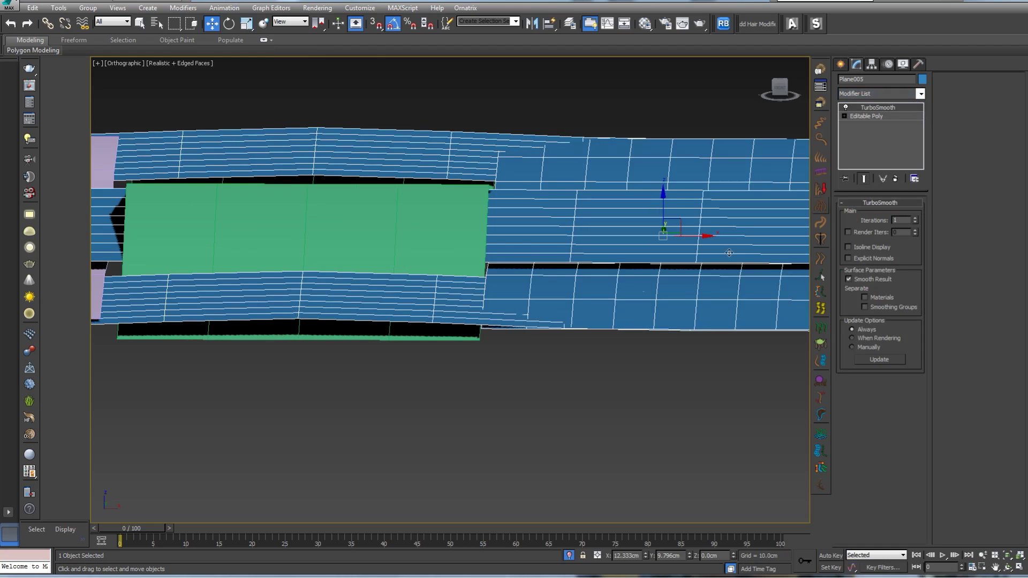
pyautogui.scroll(-5, 568, 332)
pyautogui.keyDown('alt'); pyautogui.moveTo(638, 300); pyautogui.dragTo(617, 312, button='middle'); pyautogui.keyUp('alt')
pyautogui.press('F4')
pyautogui.scroll(-3, 620, 333)
pyautogui.press('F4')
pyautogui.scroll(3, 602, 332)
pyautogui.keyDown('alt'); pyautogui.moveTo(544, 381); pyautogui.dragTo(571, 369, button='middle'); pyautogui.keyUp('alt')
# Step: Detach the 16-polygon strip element running under the medium blue strip from the blue mesh as a separate object
pyautogui.click(881, 116)
pyautogui.click(643, 310)
pyautogui.moveTo(643, 310); pyautogui.dragTo(592, 352, button='middle')
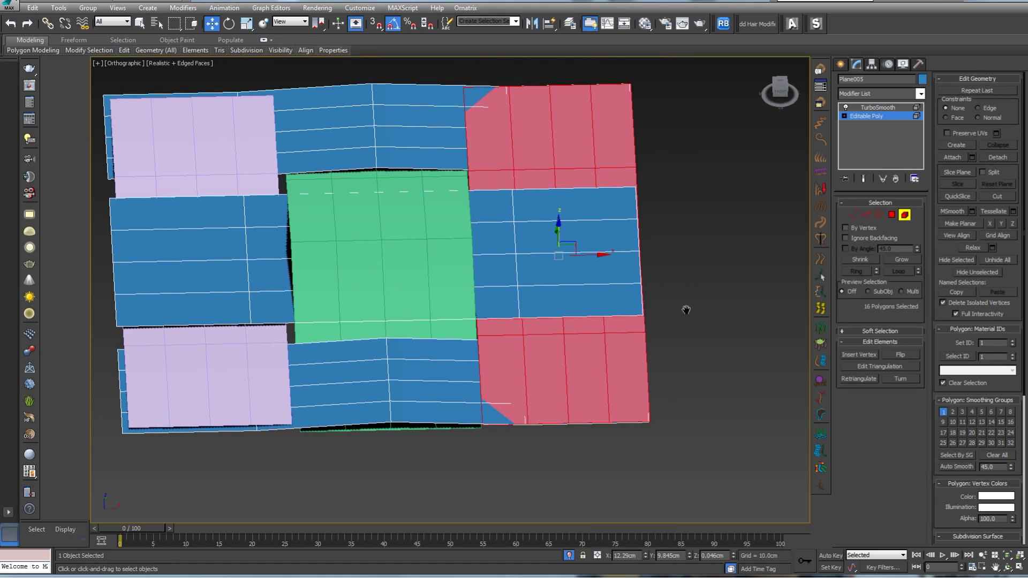
pyautogui.click(1005, 156)
pyautogui.click(547, 290)
pyautogui.press('4')
pyautogui.click(445, 362)
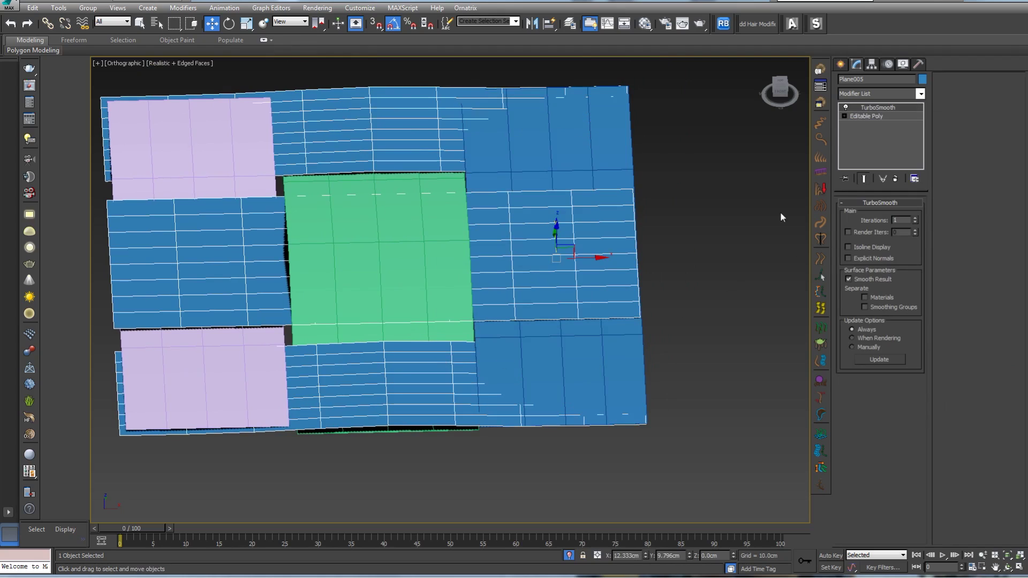
# Step: Move the outer blue strips' vertex rows beneath the detached strip about 3.25 cm along X toward the green strip's edge
pyautogui.click(867, 117)
pyautogui.click(853, 215)
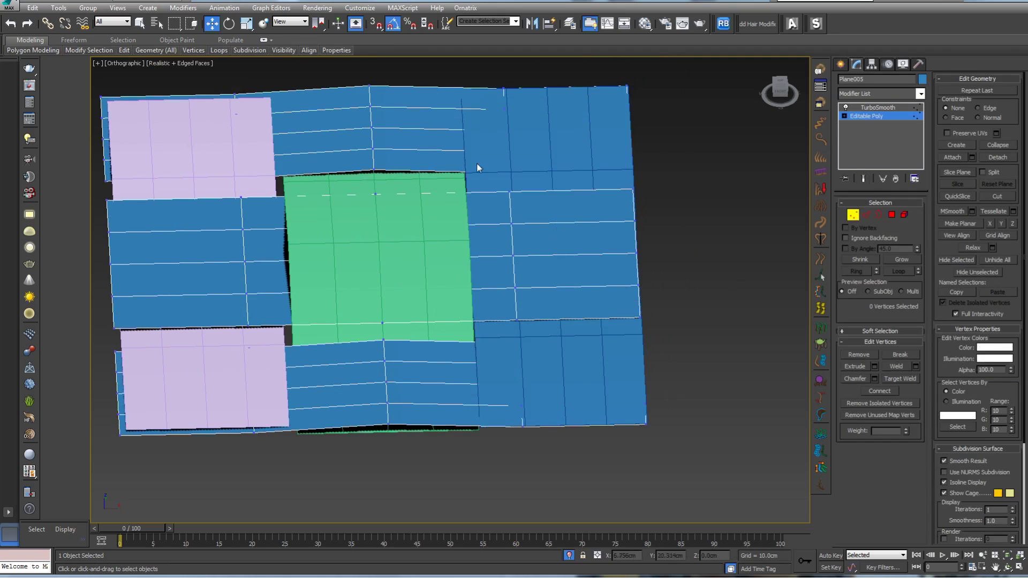
pyautogui.moveTo(474, 72); pyautogui.dragTo(546, 431)
pyautogui.keyDown('alt'); pyautogui.moveTo(577, 380); pyautogui.dragTo(541, 275, button='middle'); pyautogui.keyUp('alt')
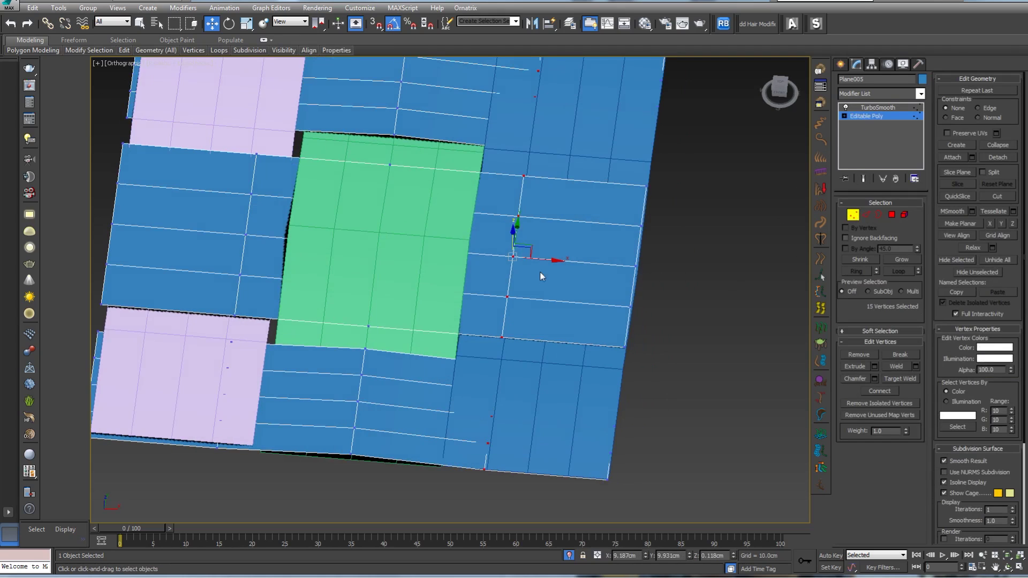
pyautogui.keyDown('alt'); pyautogui.moveTo(534, 339); pyautogui.dragTo(505, 409, button='middle'); pyautogui.keyUp('alt')
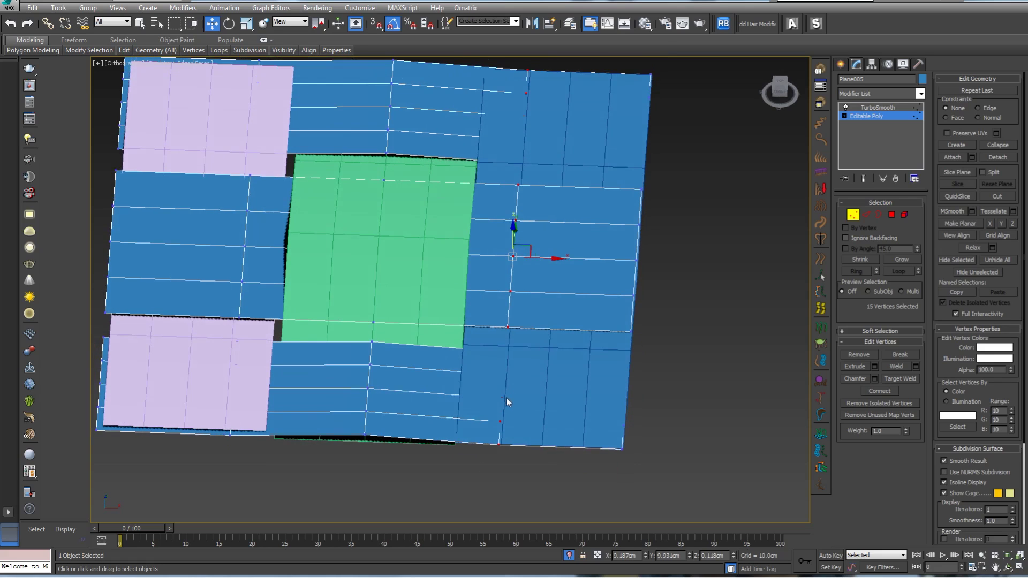
pyautogui.press('F3')
pyautogui.moveTo(479, 347); pyautogui.dragTo(480, 348)
pyautogui.keyDown('alt'); pyautogui.moveTo(530, 278); pyautogui.dragTo(548, 240, button='middle'); pyautogui.keyUp('alt')
pyautogui.keyDown('ctrl'); pyautogui.moveTo(558, 249); pyautogui.dragTo(558, 251); pyautogui.keyUp('ctrl')
pyautogui.press('F3')
pyautogui.scroll(-3, 557, 281)
pyautogui.moveTo(552, 288); pyautogui.dragTo(532, 288)
pyautogui.keyDown('alt'); pyautogui.moveTo(532, 287); pyautogui.dragTo(778, 229, button='middle'); pyautogui.keyUp('alt')
pyautogui.click(850, 216)
# Step: Raise the medium blue strip's vertex row along Z where it crosses over the detached strip
pyautogui.moveTo(685, 227); pyautogui.dragTo(679, 261, button='middle')
pyautogui.scroll(2, 641, 252)
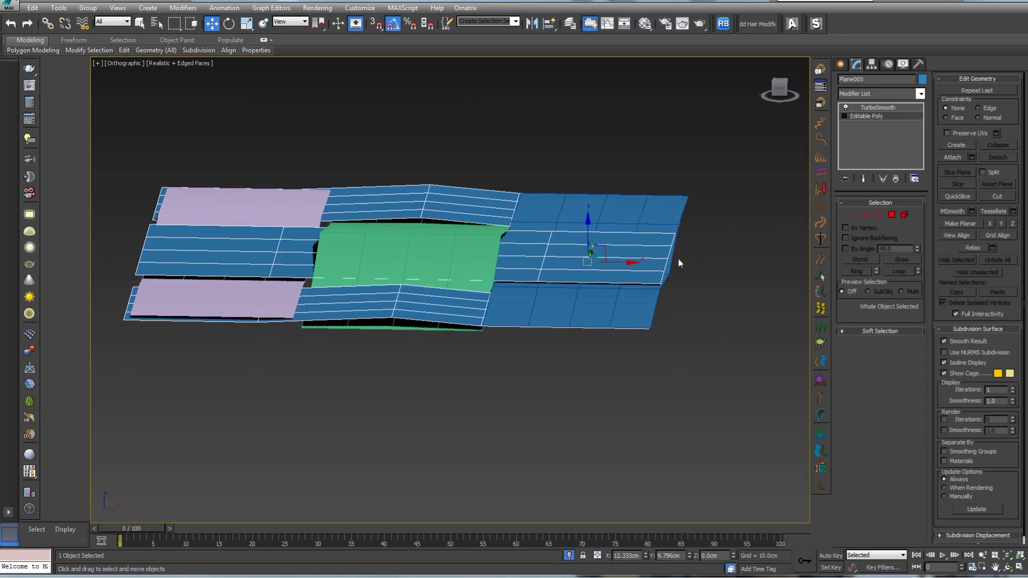
pyautogui.click(865, 215)
pyautogui.click(852, 215)
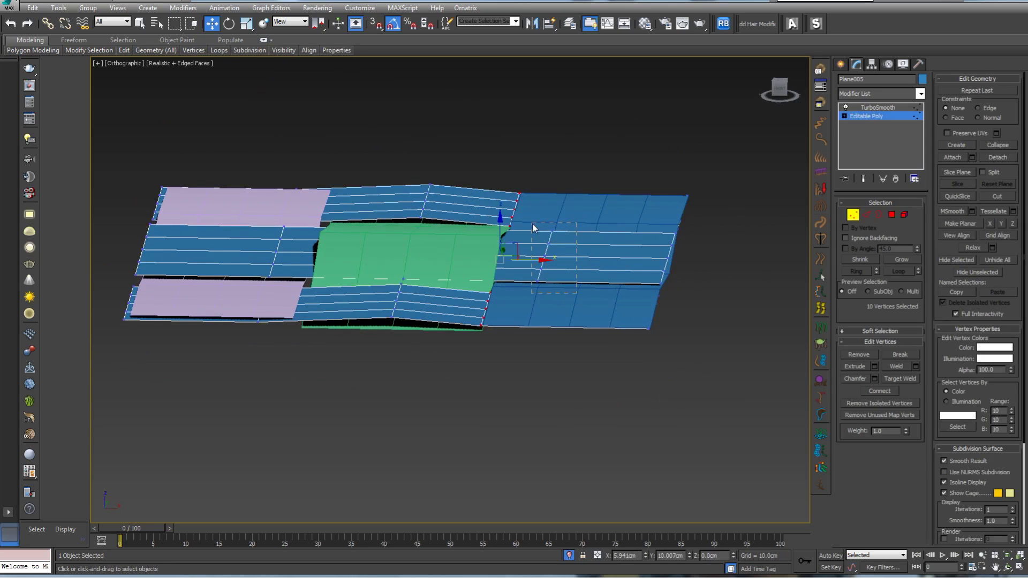
pyautogui.moveTo(533, 224); pyautogui.dragTo(545, 215)
pyautogui.keyDown('alt'); pyautogui.moveTo(614, 232); pyautogui.dragTo(542, 229, button='middle'); pyautogui.keyUp('alt')
pyautogui.moveTo(544, 222); pyautogui.dragTo(544, 225)
pyautogui.keyDown('alt'); pyautogui.moveTo(549, 225); pyautogui.dragTo(678, 263, button='middle'); pyautogui.keyUp('alt')
pyautogui.click(853, 214)
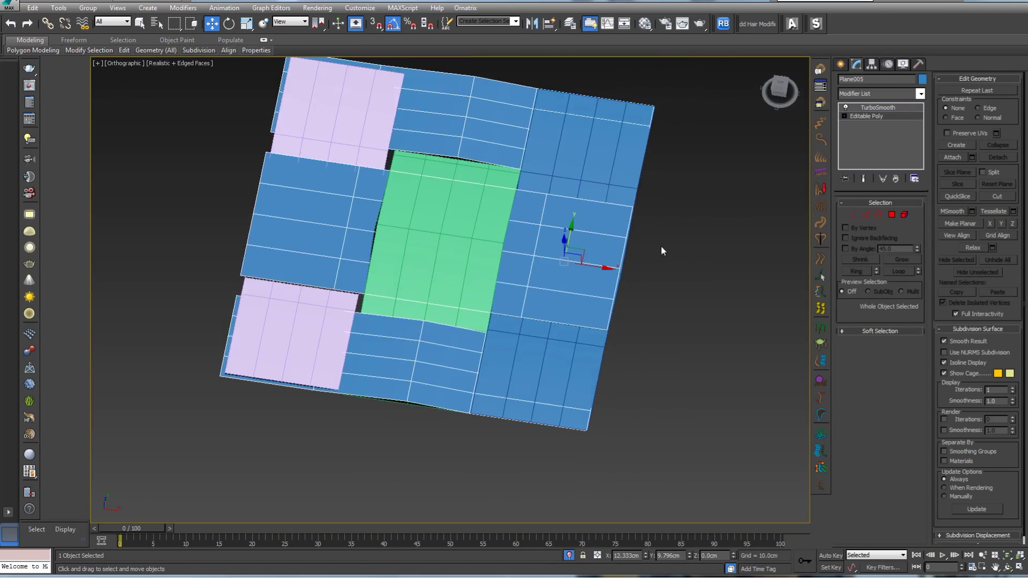
# Step: Delete the TurboSmooth modifier from the blue mesh
pyautogui.keyDown('alt'); pyautogui.moveTo(661, 250); pyautogui.dragTo(665, 256, button='middle'); pyautogui.keyUp('alt')
pyautogui.click(890, 110)
pyautogui.rightClick(889, 110)
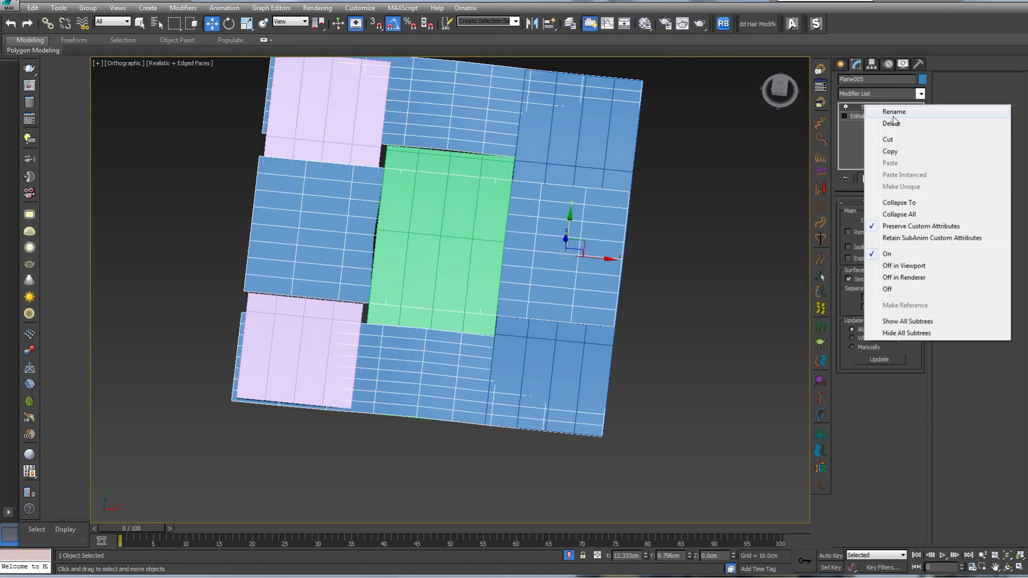
pyautogui.click(891, 113)
# Step: Attach the green strip and the detached strip to the blue mesh
pyautogui.click(953, 157)
pyautogui.click(467, 254)
pyautogui.press('w')
pyautogui.keyDown('alt'); pyautogui.moveTo(680, 294); pyautogui.dragTo(664, 325, button='middle'); pyautogui.keyUp('alt')
# Step: In the Top view, delete the 40 mesh vertices on the negative X side up to the green strip's middle
pyautogui.press('t')
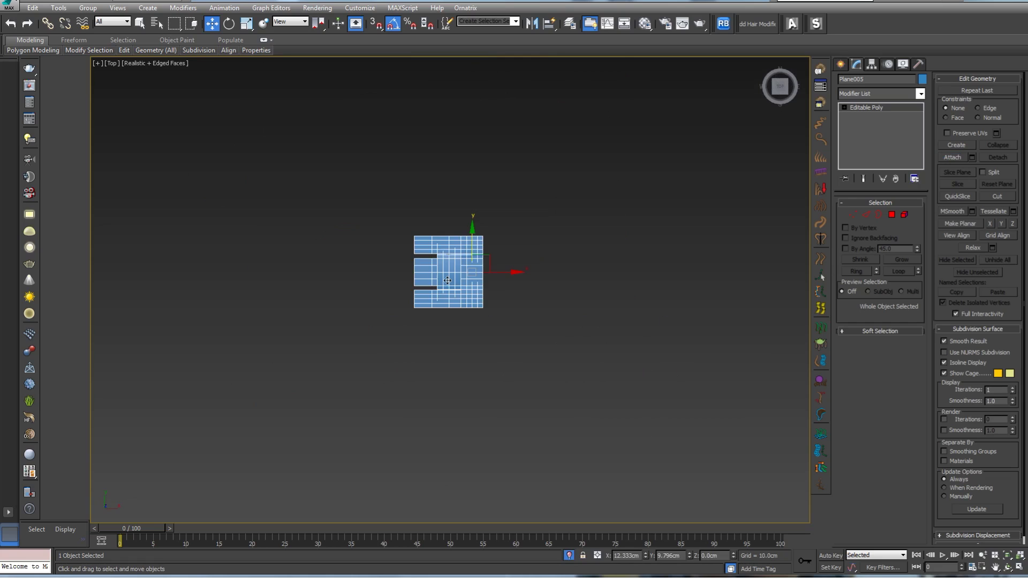
pyautogui.scroll(5, 448, 280)
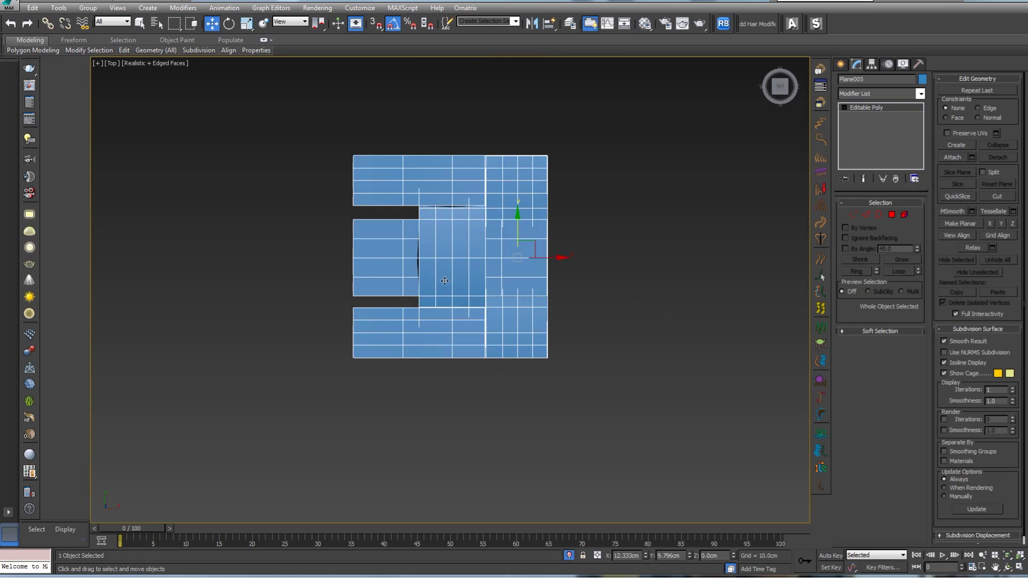
pyautogui.click(854, 215)
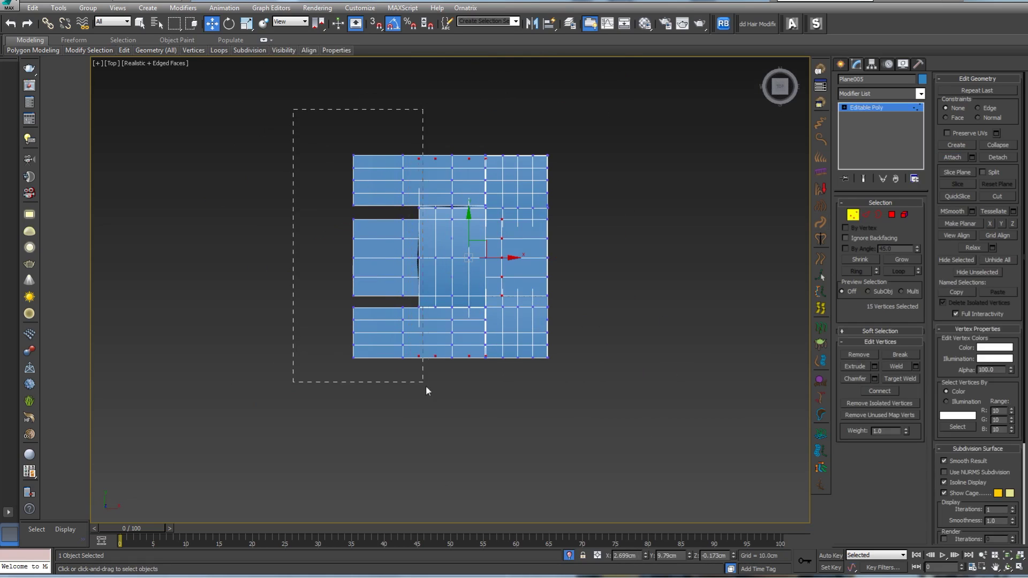
pyautogui.moveTo(445, 406); pyautogui.dragTo(445, 406)
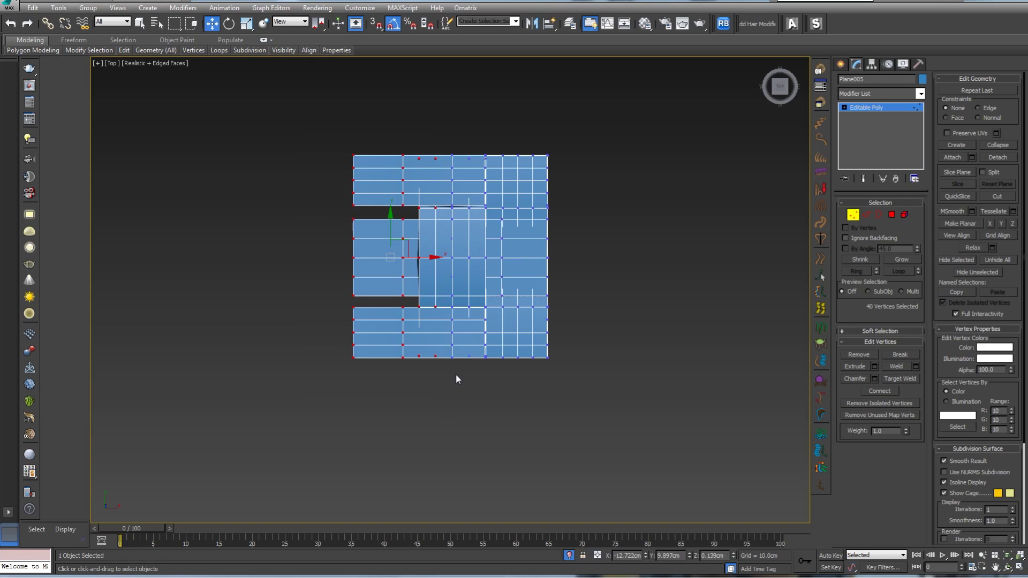
pyautogui.press('Delete')
pyautogui.press('z')
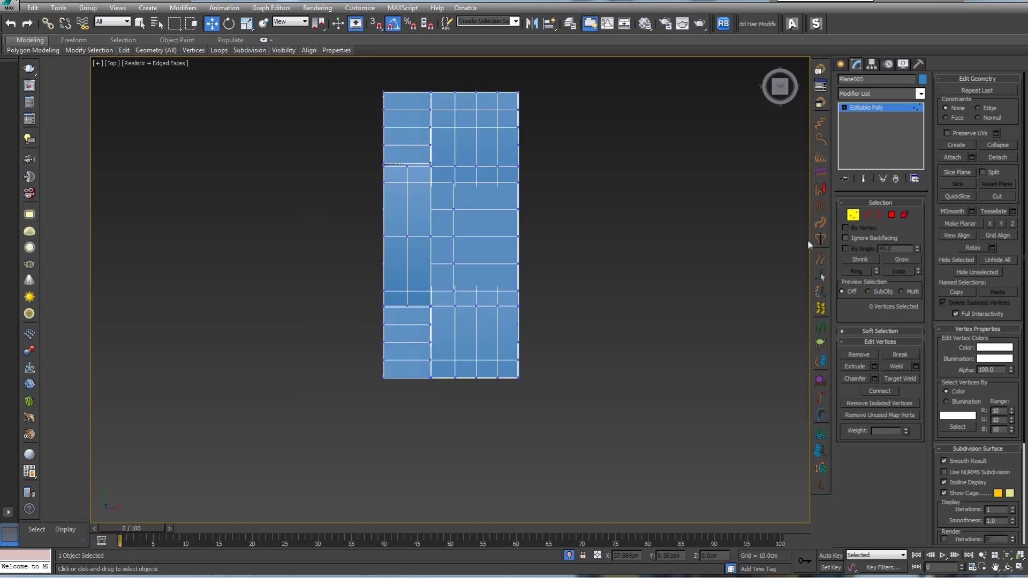
# Step: Add a Symmetry modifier to the remaining half of the weave mesh
pyautogui.click(854, 214)
pyautogui.click(921, 93)
pyautogui.press('s')
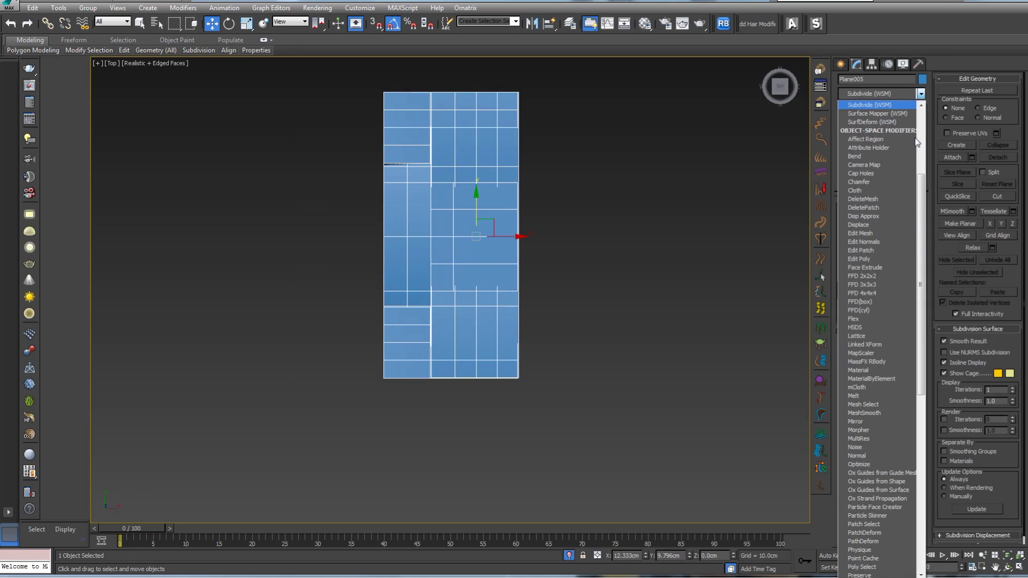
pyautogui.press('s')
pyautogui.press('s')
pyautogui.press('s')
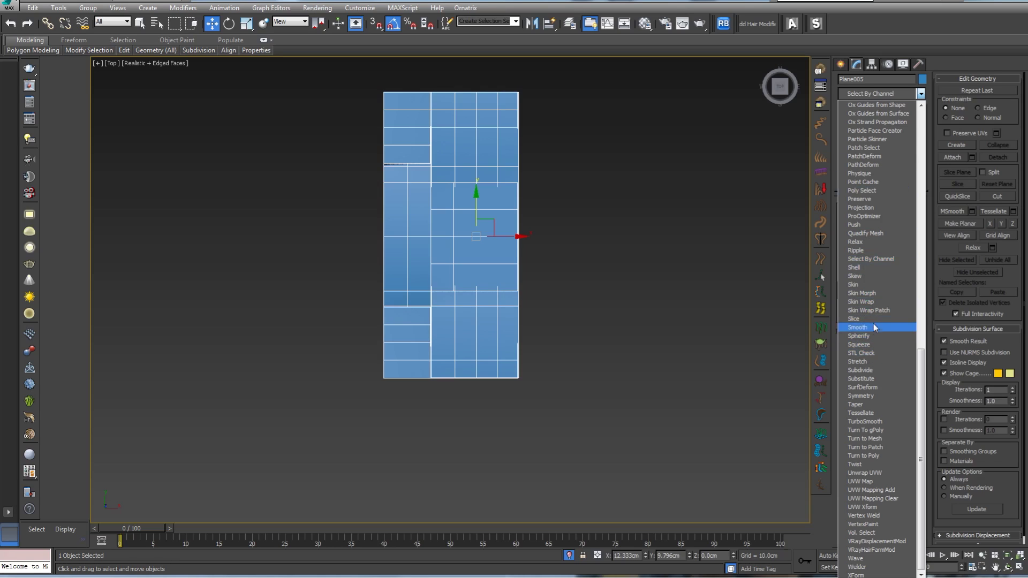
pyautogui.click(863, 396)
pyautogui.scroll(3, 528, 230)
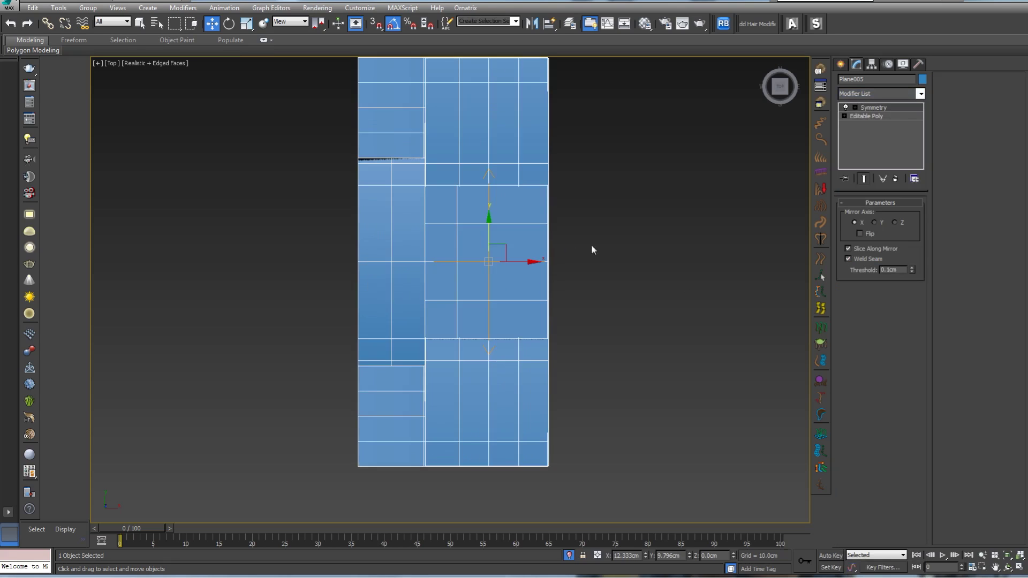
# Step: Set the symmetry's mirror axis to Y with Flip enabled and move the mirror plane along X to the cut edge
pyautogui.click(880, 223)
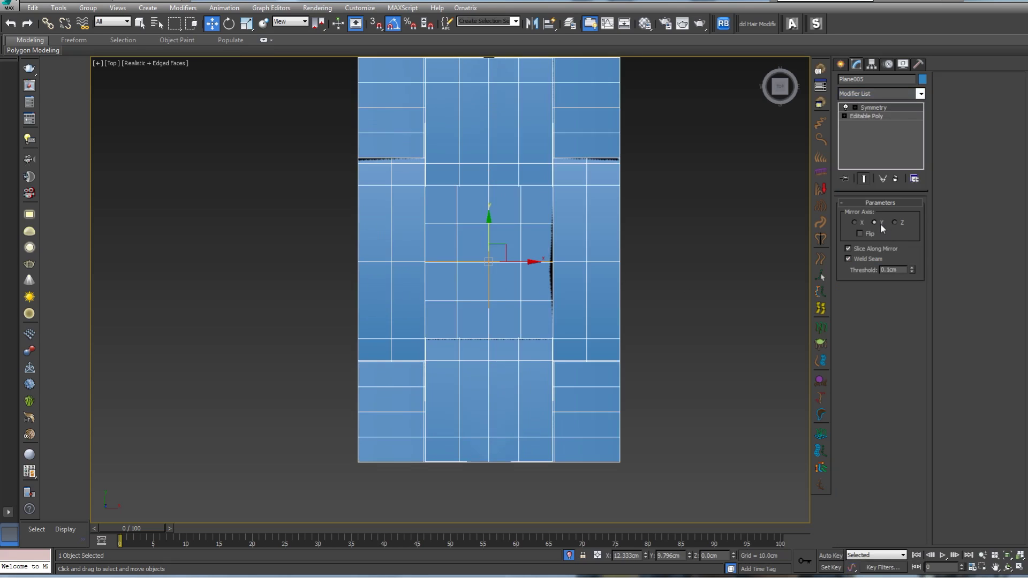
pyautogui.click(856, 108)
pyautogui.click(870, 117)
pyautogui.moveTo(524, 263); pyautogui.dragTo(381, 267)
pyautogui.click(860, 235)
pyautogui.moveTo(420, 263); pyautogui.dragTo(484, 186, button='middle')
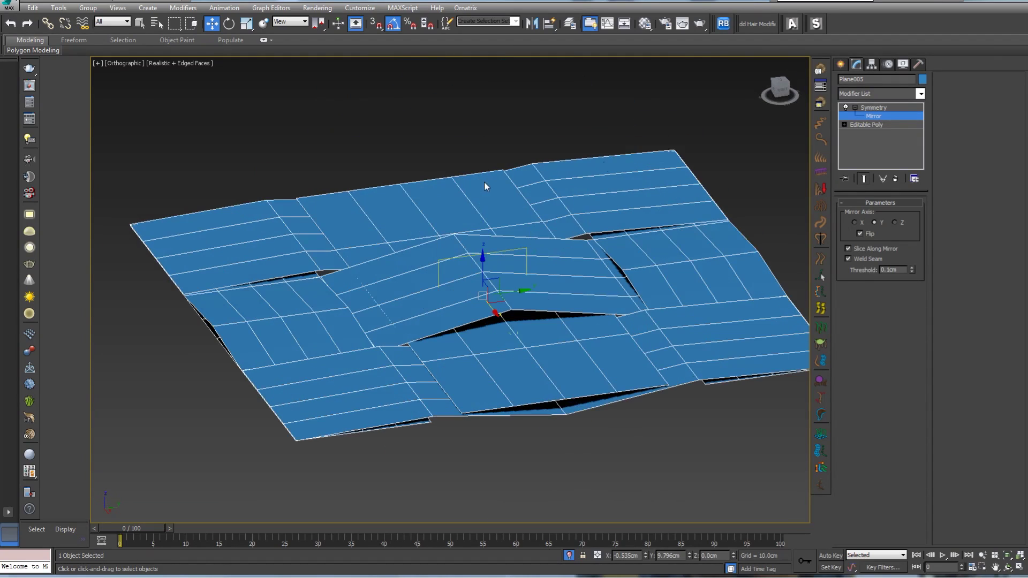
# Step: Convert the mirrored weave mesh to an Editable Poly
pyautogui.click(879, 114)
pyautogui.rightClick(539, 253)
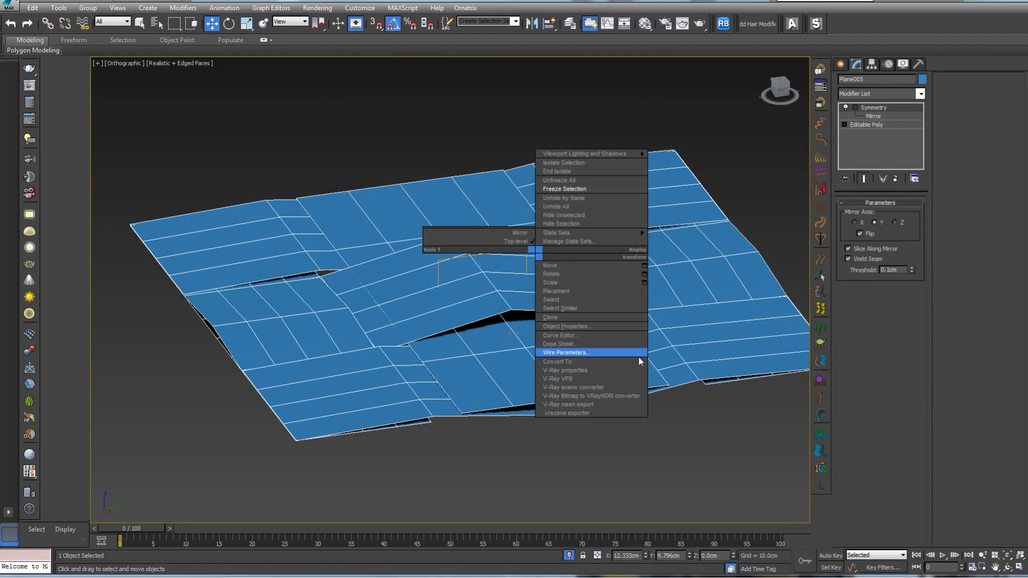
pyautogui.moveTo(641, 363)
pyautogui.click(691, 369)
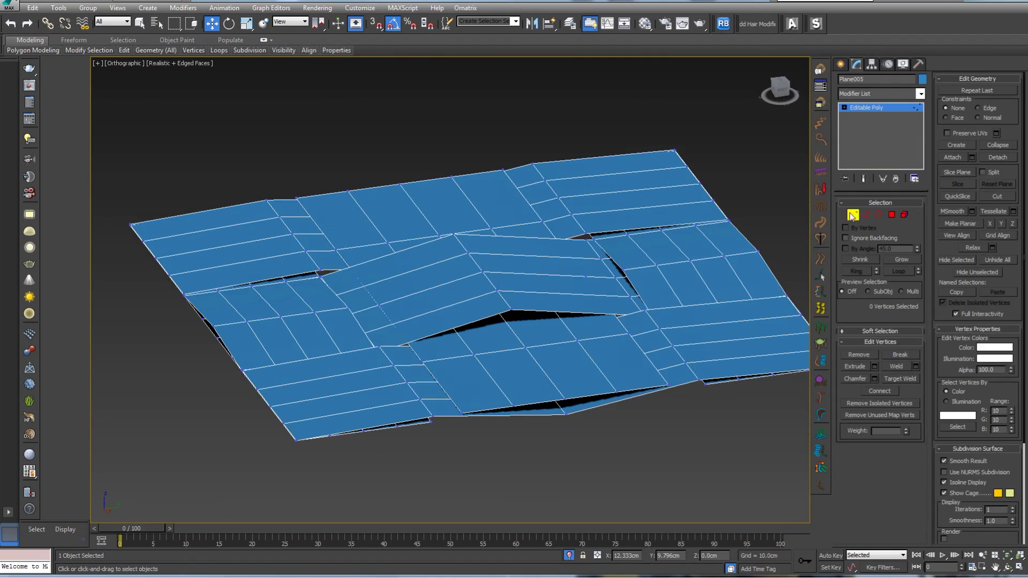
# Step: Adjust the heights of the upper and lower peak vertices along the mirrored mesh's centre line on Z
pyautogui.keyDown('alt'); pyautogui.moveTo(528, 316); pyautogui.dragTo(514, 282, button='middle'); pyautogui.keyUp('alt')
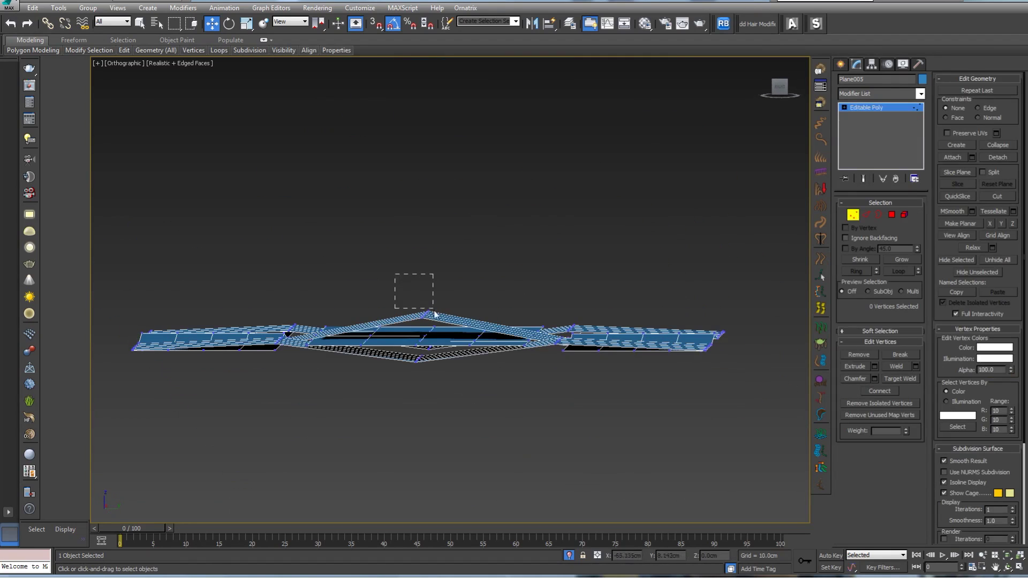
pyautogui.moveTo(435, 313); pyautogui.dragTo(426, 299)
pyautogui.keyDown('alt'); pyautogui.moveTo(461, 385); pyautogui.dragTo(458, 381, button='middle'); pyautogui.keyUp('alt')
pyautogui.moveTo(440, 365); pyautogui.dragTo(423, 312)
pyautogui.keyDown('alt'); pyautogui.moveTo(467, 284); pyautogui.dragTo(654, 319, button='middle'); pyautogui.keyUp('alt')
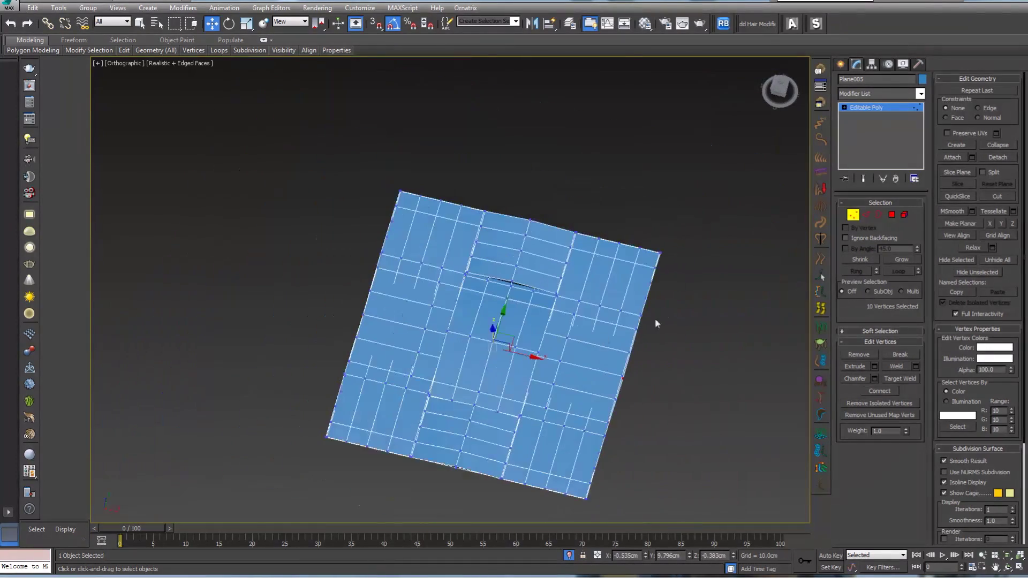
pyautogui.click(853, 215)
pyautogui.keyDown('alt'); pyautogui.moveTo(680, 266); pyautogui.dragTo(637, 252, button='middle'); pyautogui.keyUp('alt')
# Step: Center the weave mesh's pivot to the object
pyautogui.click(872, 64)
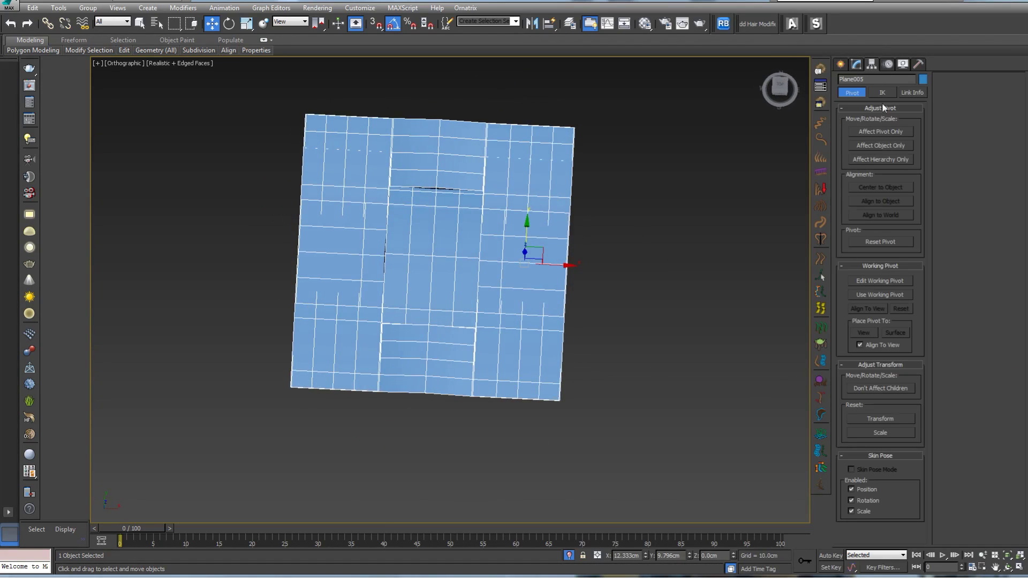
pyautogui.click(881, 132)
pyautogui.click(880, 187)
pyautogui.click(878, 132)
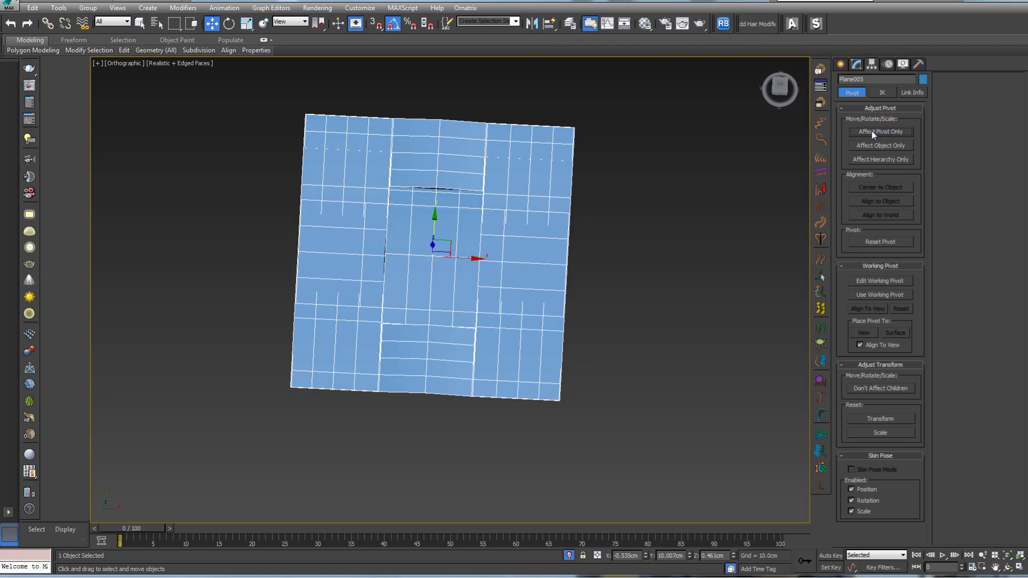
pyautogui.moveTo(469, 144); pyautogui.dragTo(482, 175, button='middle')
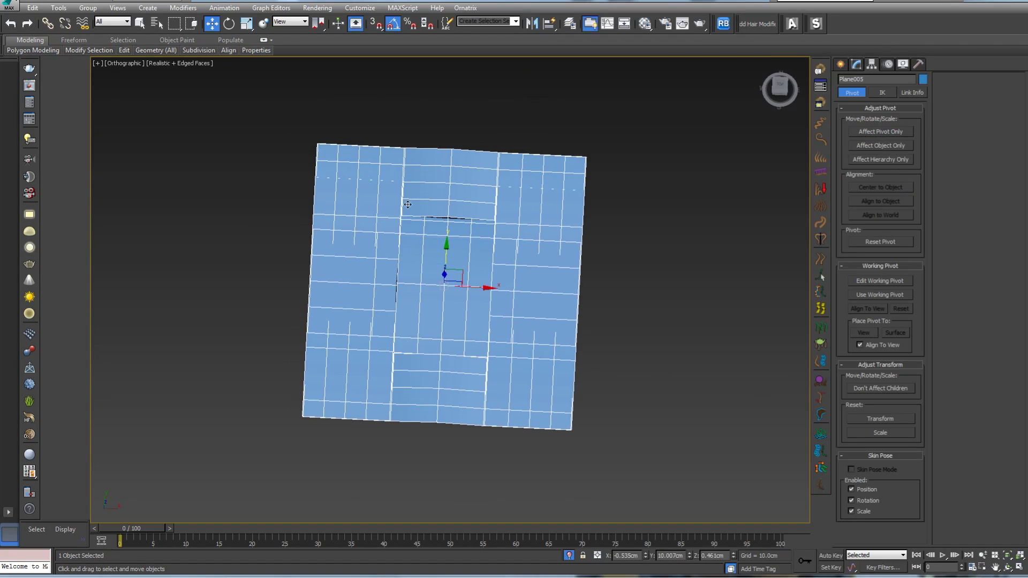
# Step: Export the weave mesh to the Desktop as "Tile clothes" in gw::OBJ-Exporter format with the ZBrush preset
pyautogui.click(12, 6)
pyautogui.click(27, 164)
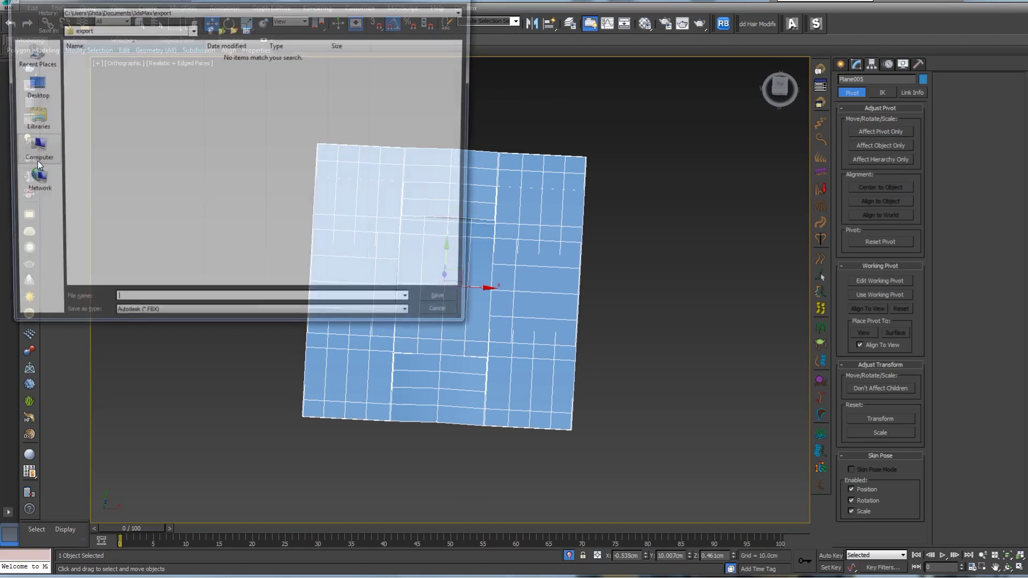
pyautogui.click(32, 85)
pyautogui.click(156, 319)
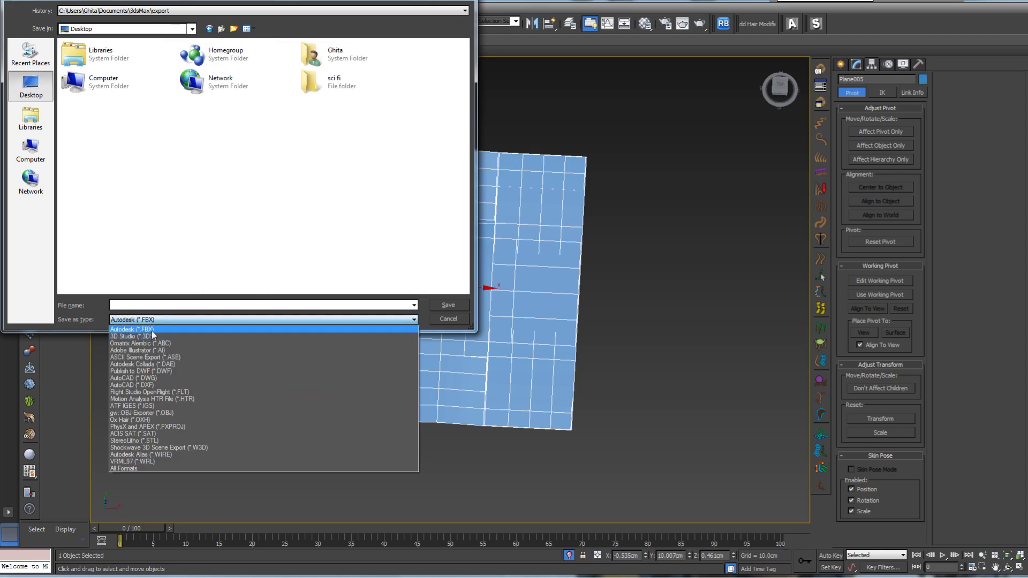
pyautogui.click(161, 413)
pyautogui.click(144, 305)
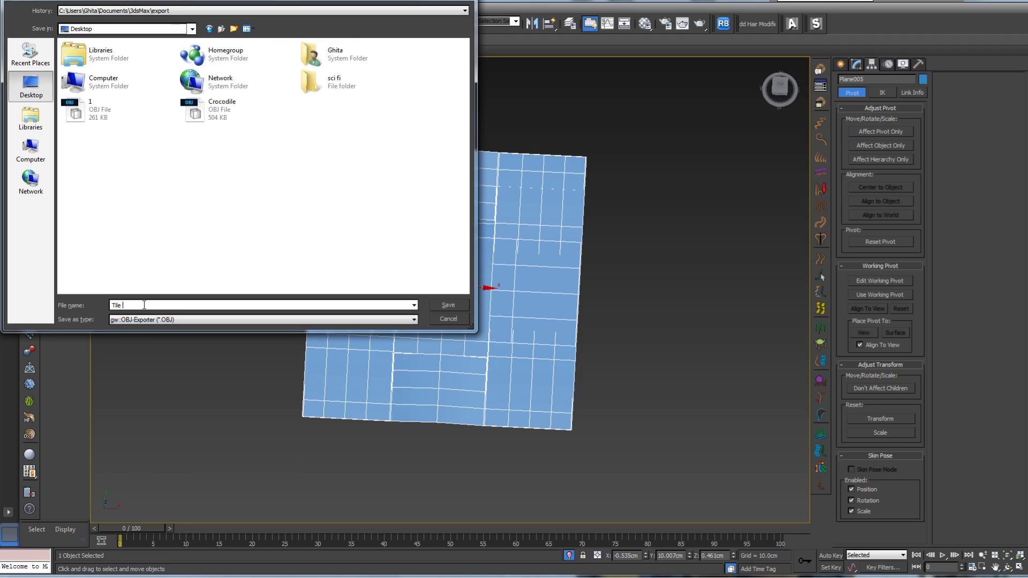
pyautogui.press('Return')
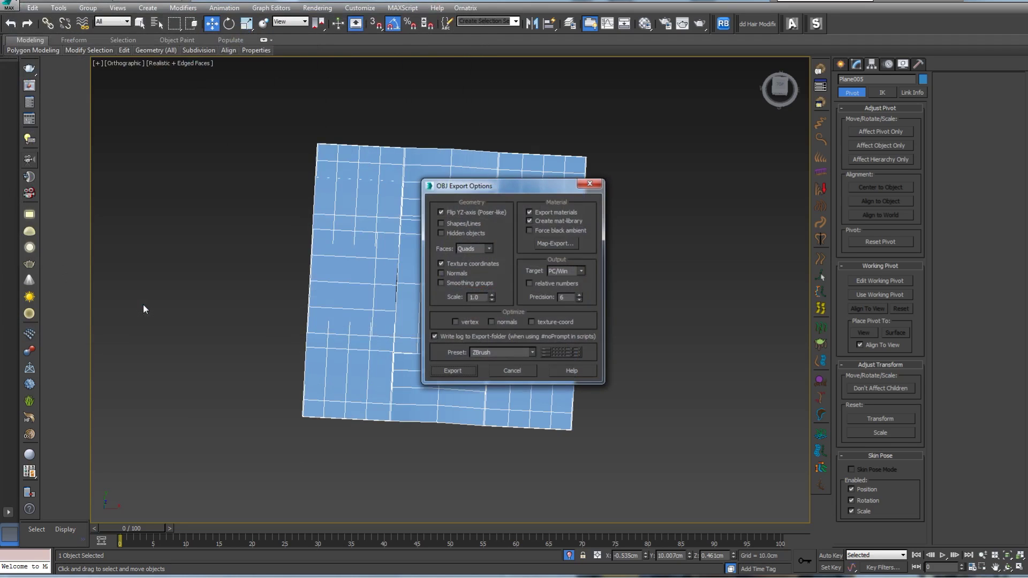
pyautogui.click(461, 368)
pyautogui.click(638, 374)
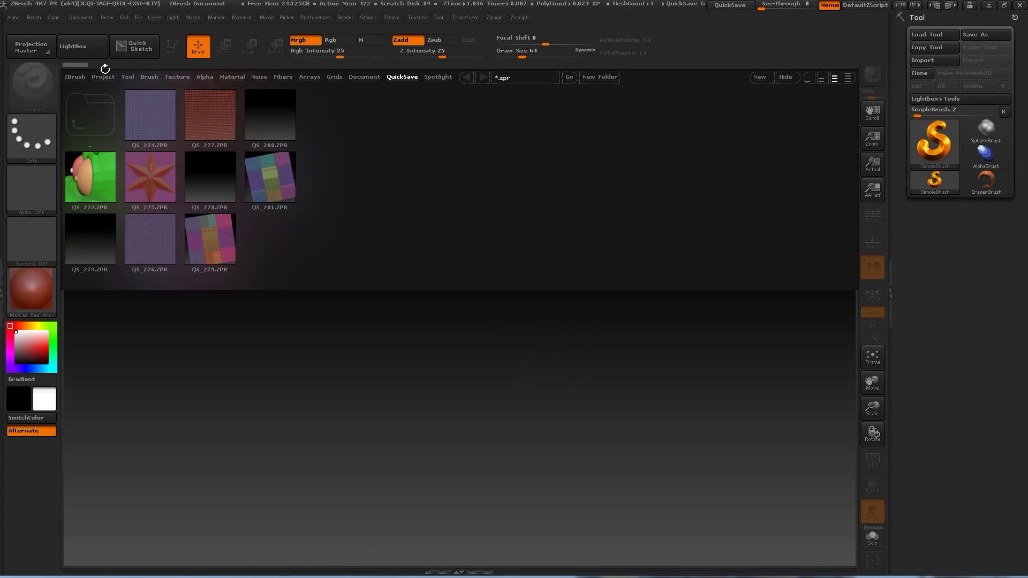
# Step: Switch to ZBrush, import the Tile clothes OBJ, draw it on the canvas and enter Edit mode
pyautogui.click(73, 47)
pyautogui.click(932, 60)
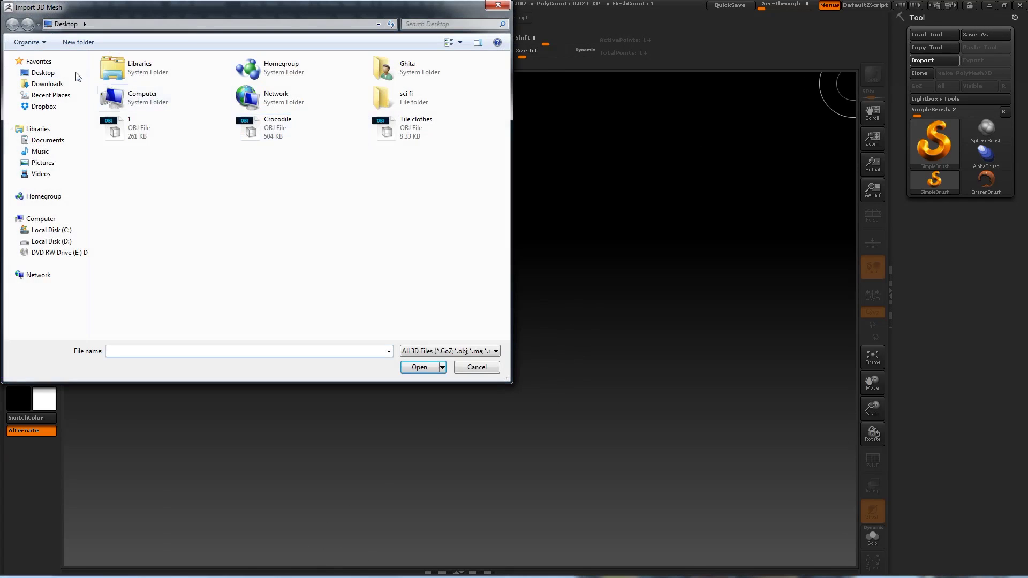
pyautogui.doubleClick(405, 133)
pyautogui.moveTo(471, 245); pyautogui.dragTo(542, 461)
pyautogui.press('t')
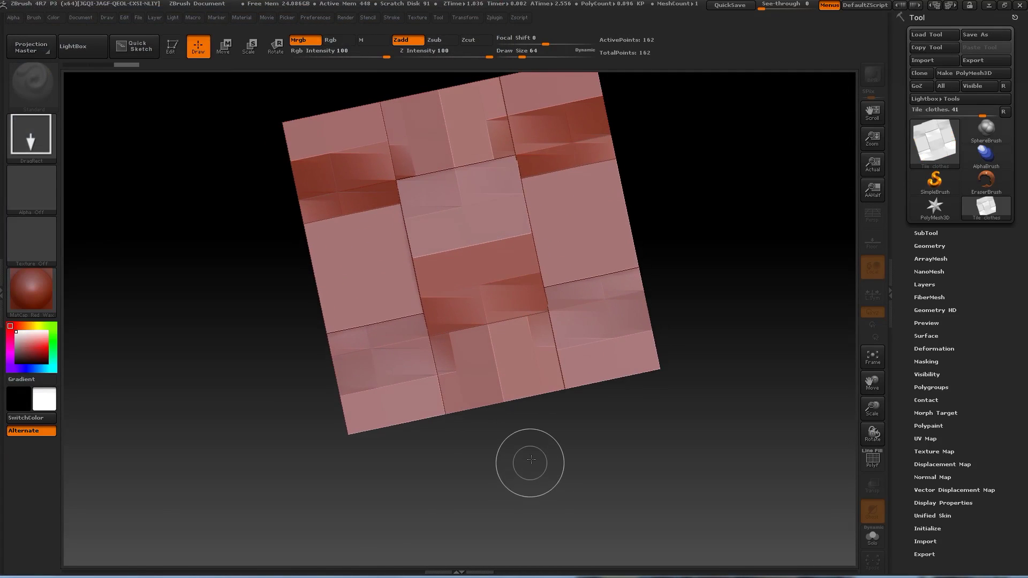
pyautogui.moveTo(732, 244); pyautogui.dragTo(707, 301)
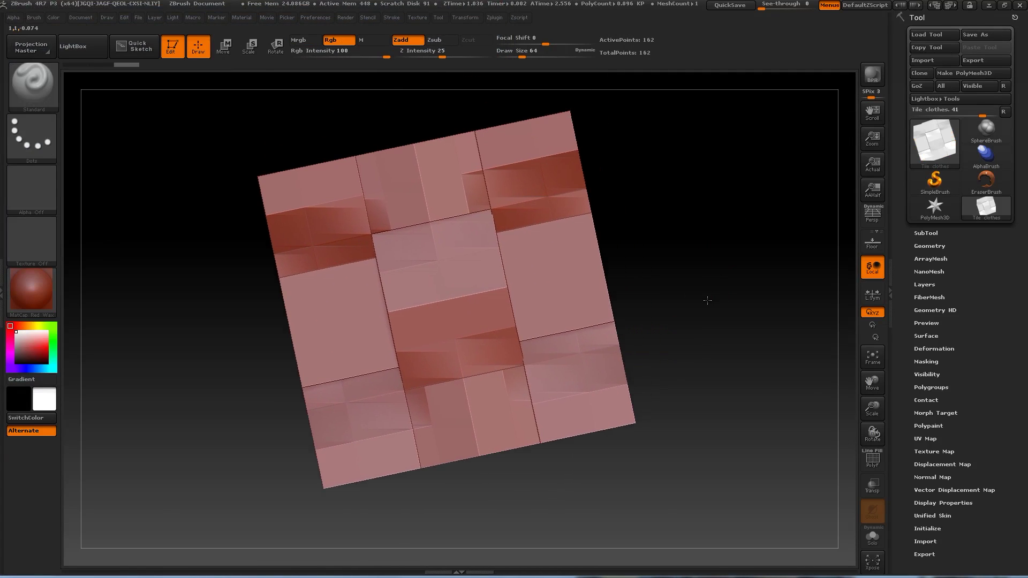
# Step: Display the tile's polyframe in perspective and assign its polygroups with Auto Groups
pyautogui.click(867, 460)
pyautogui.press('p')
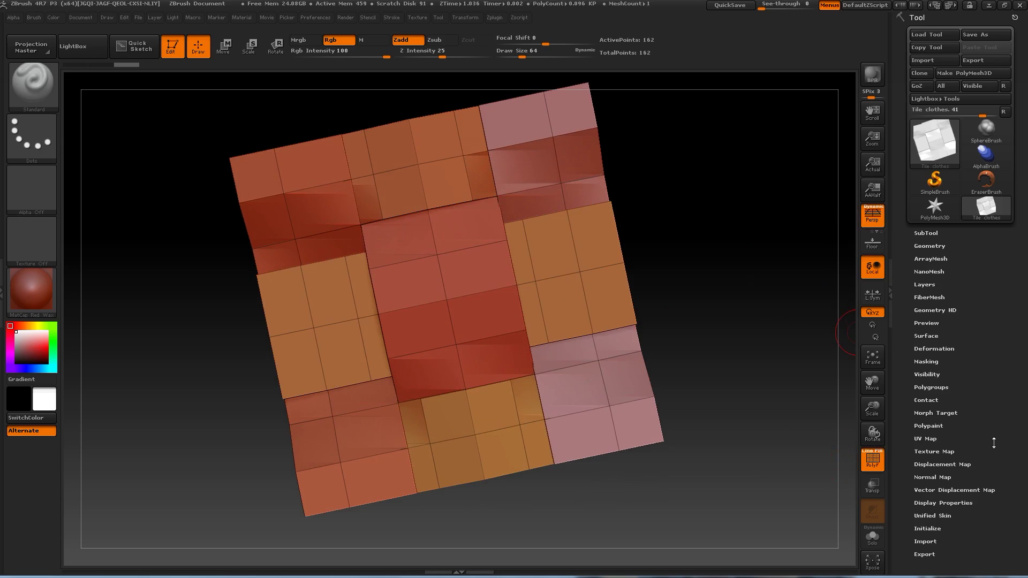
pyautogui.scroll(-1, 939, 426)
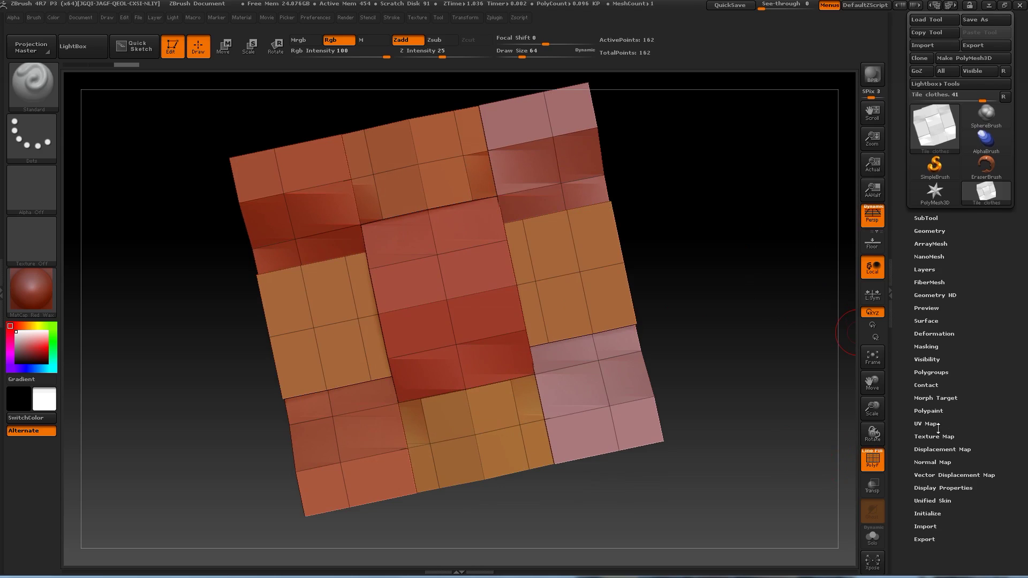
pyautogui.click(936, 372)
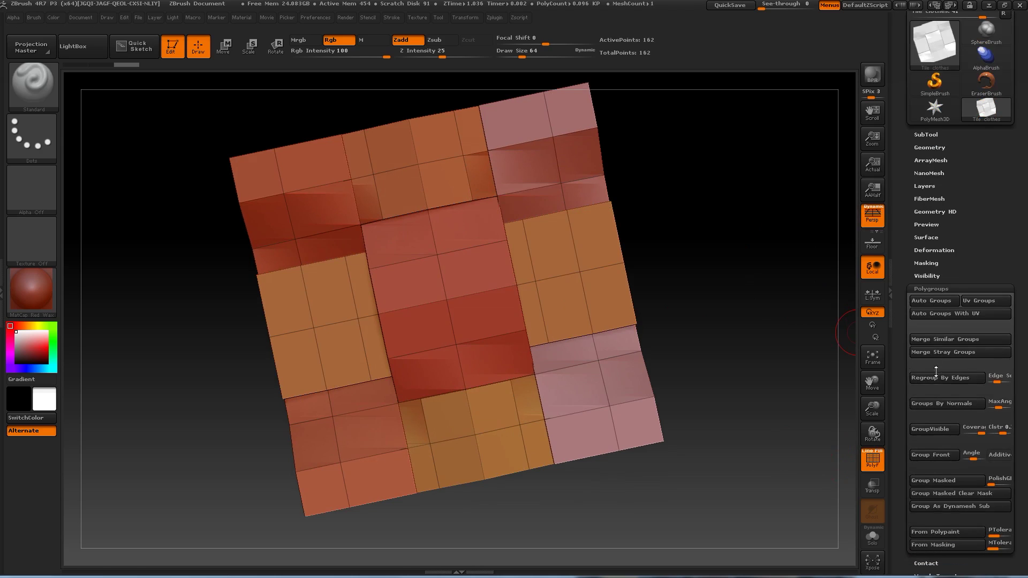
pyautogui.click(927, 302)
pyautogui.moveTo(771, 335)
pyautogui.mouseDown()
pyautogui.moveTo(764, 348)
pyautogui.moveTo(766, 303)
pyautogui.moveTo(718, 345)
pyautogui.moveTo(769, 317)
pyautogui.mouseUp()
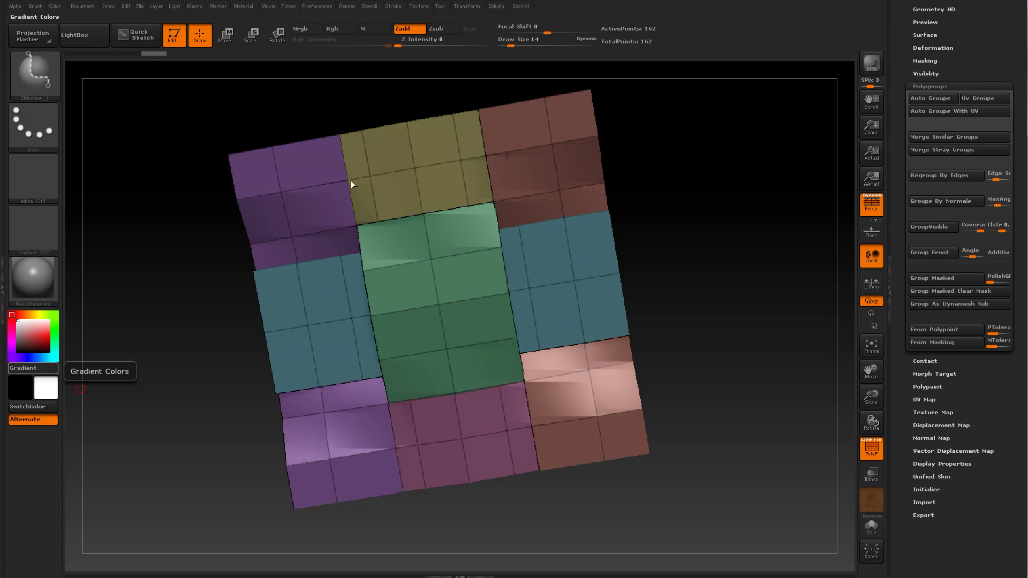
# Step: Hide the polyframe, create a new InsertMesh brush from the weave tile and select the ZModeler brush
pyautogui.click(871, 448)
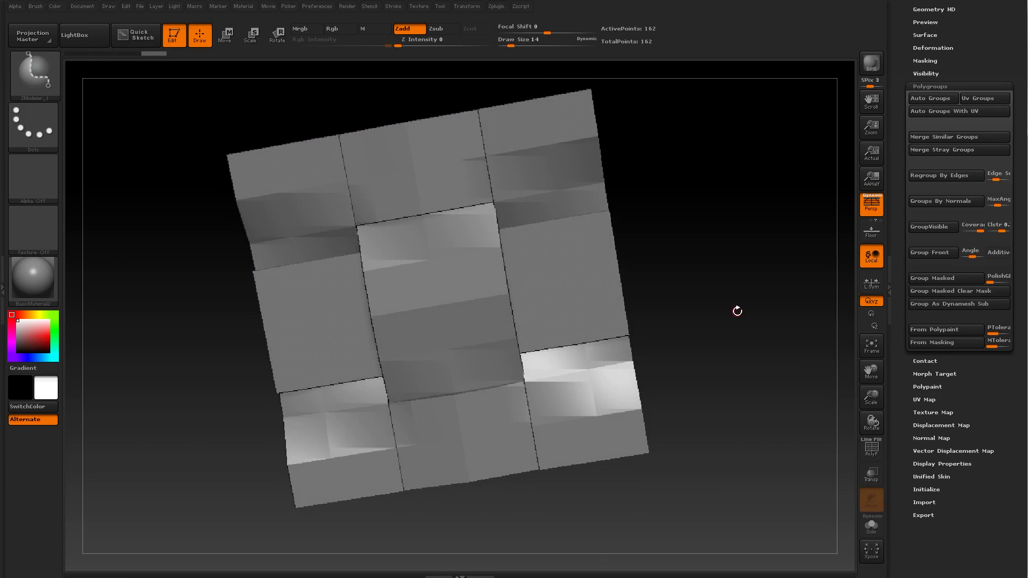
pyautogui.press('b')
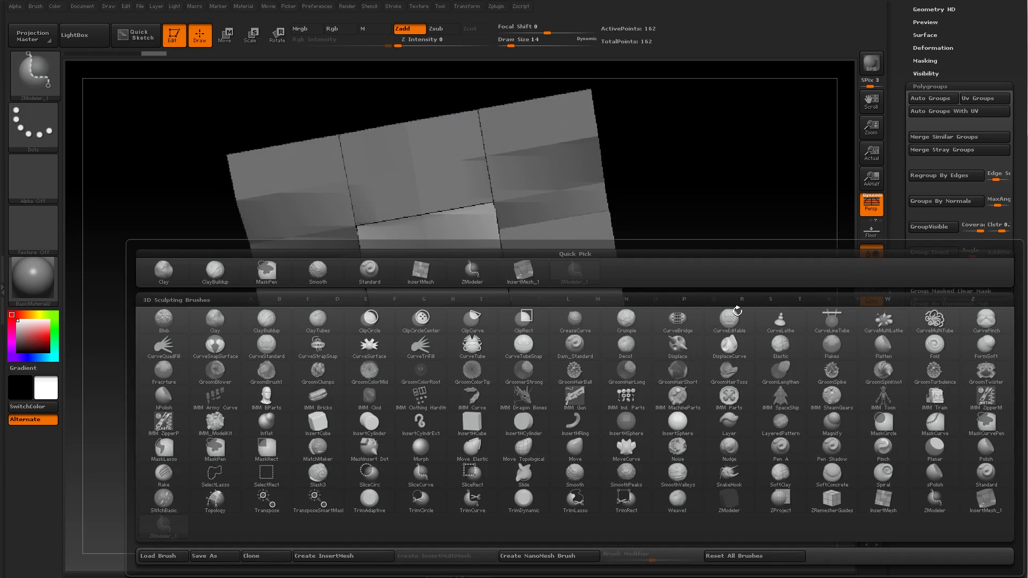
pyautogui.click(331, 556)
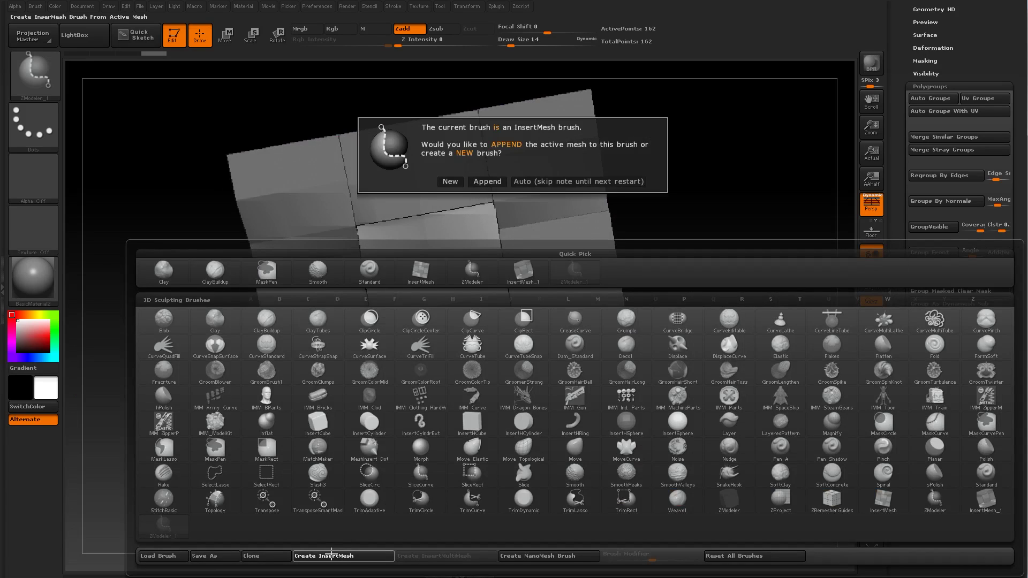
pyautogui.click(451, 182)
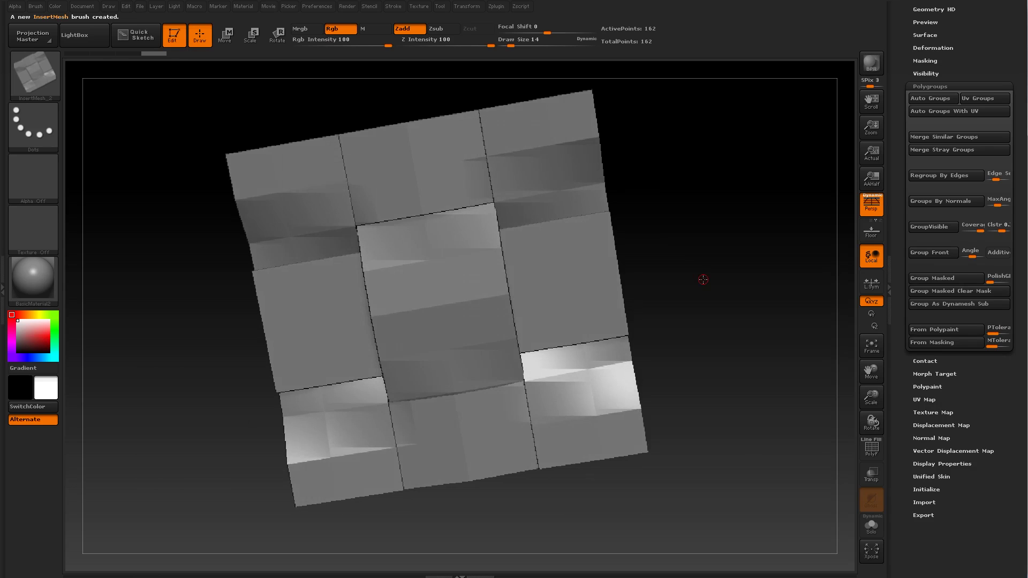
pyautogui.press('b')
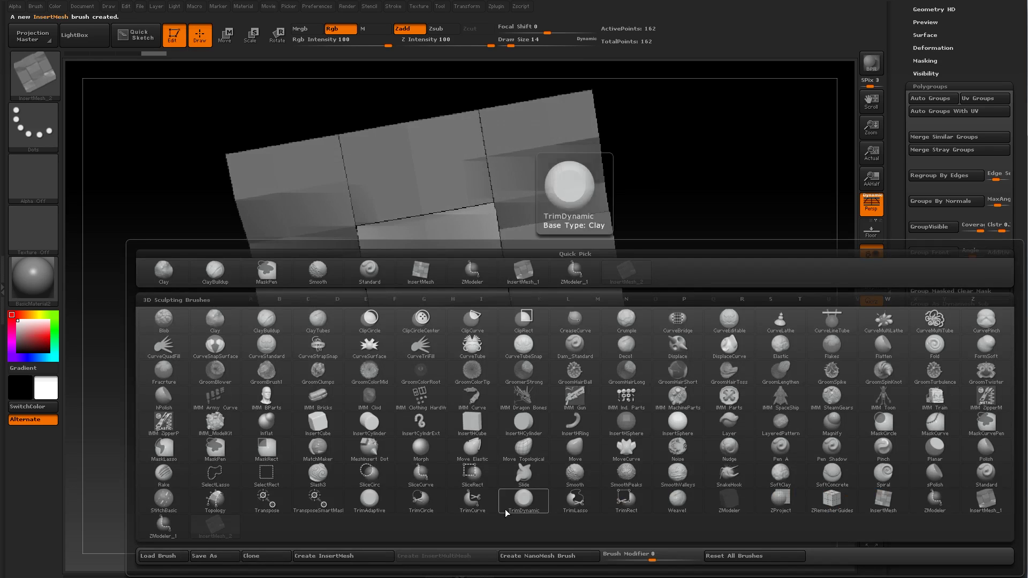
pyautogui.press('z')
pyautogui.press('m')
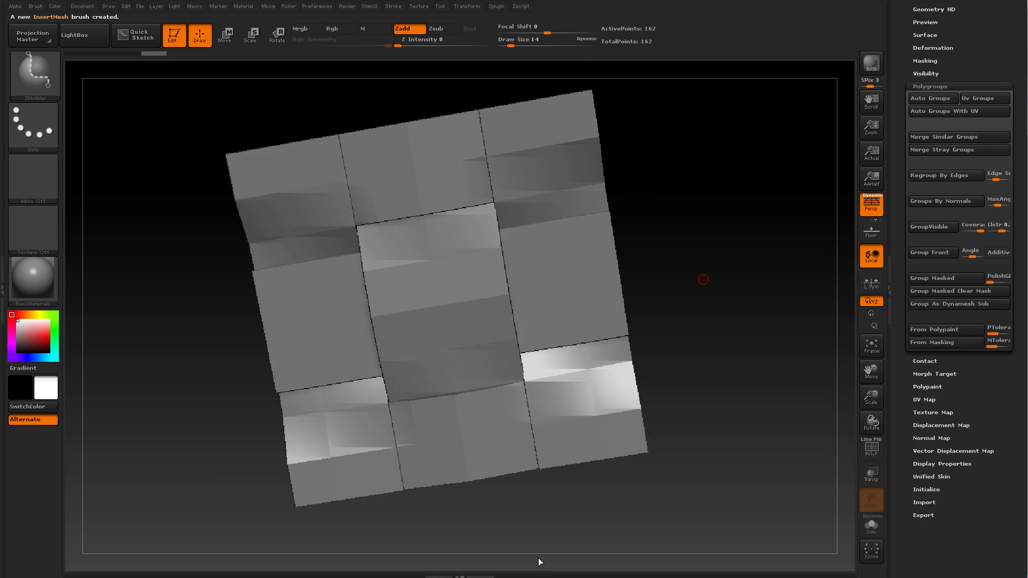
# Step: Switch to the Extract3_6 character tool and frame the lower part of its shirt
pyautogui.moveTo(987, 47); pyautogui.dragTo(992, 136)
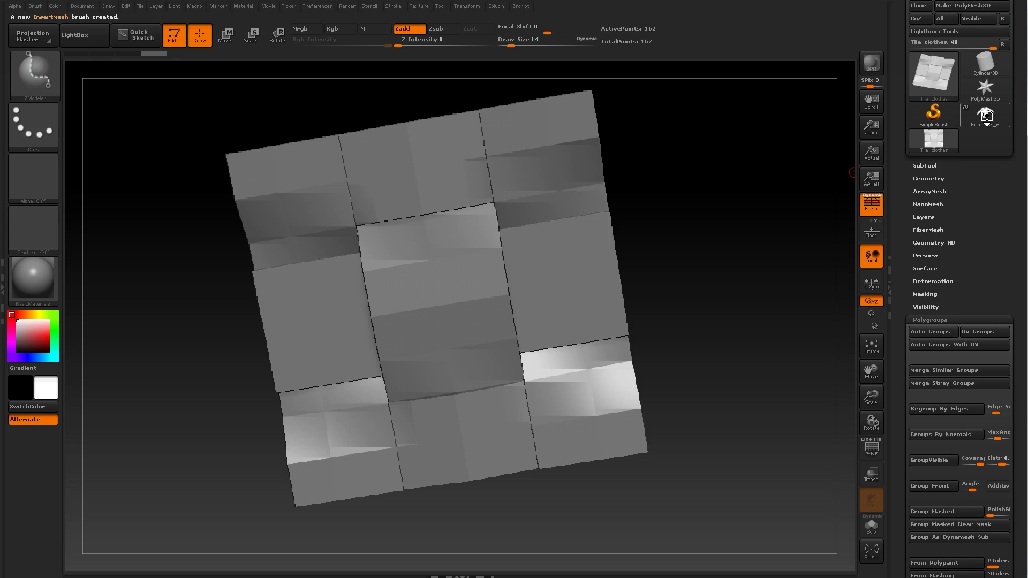
pyautogui.click(987, 115)
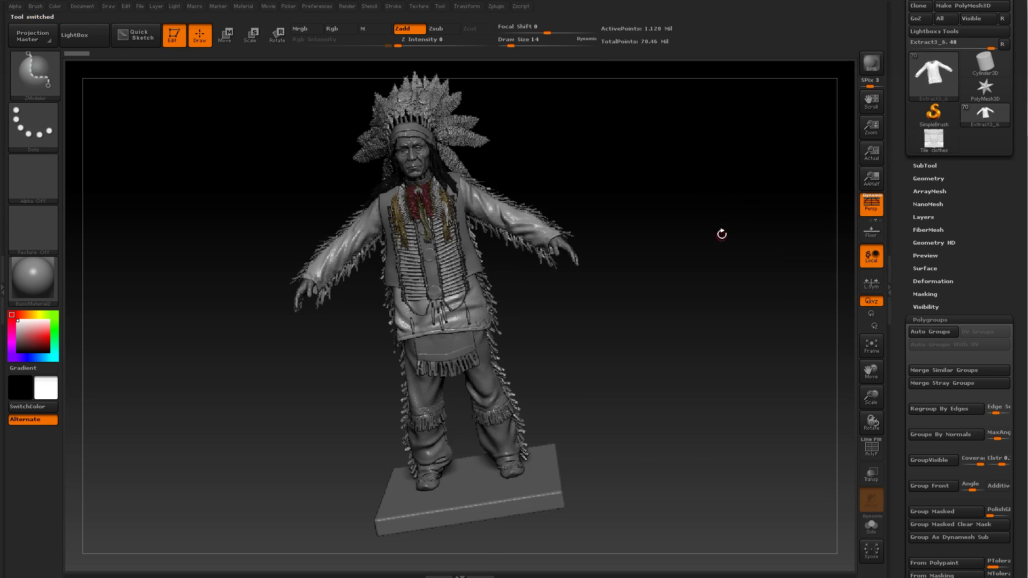
pyautogui.click(692, 2)
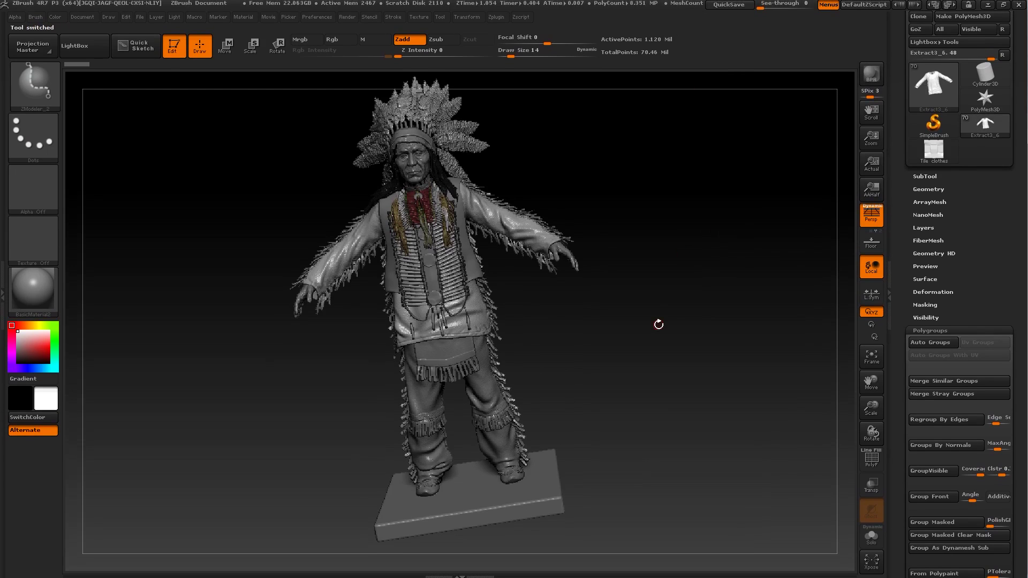
pyautogui.moveTo(679, 321); pyautogui.dragTo(741, 447)
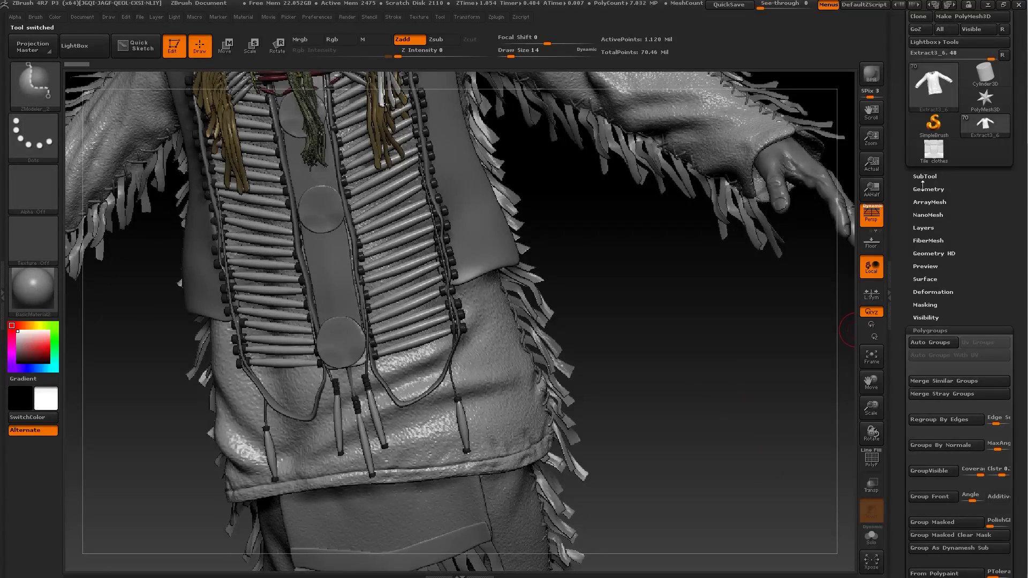
# Step: Try to insert a NanoMesh on a polygon of the character's shirt with the ZModeler brush
pyautogui.click(496, 391)
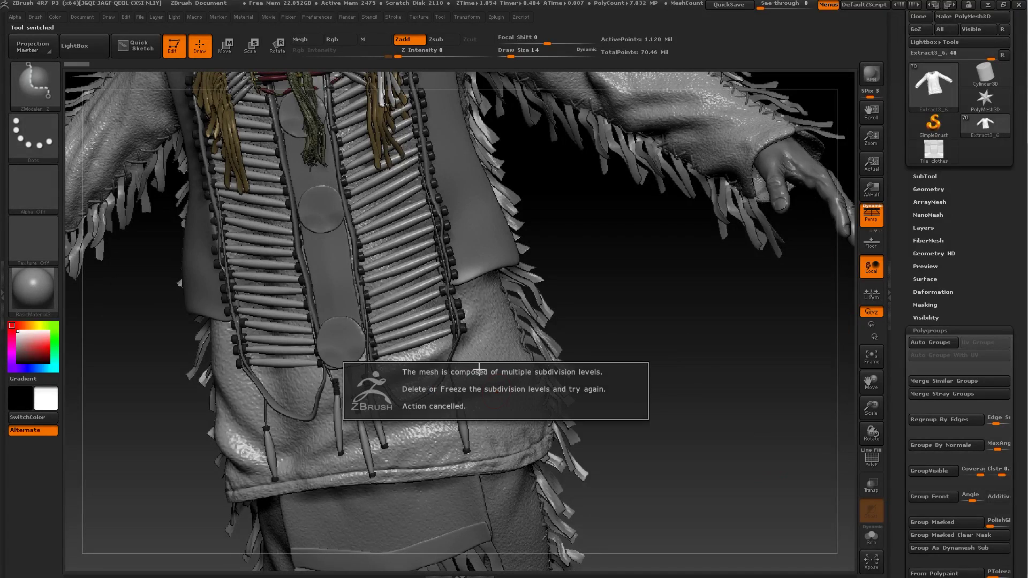
pyautogui.click(489, 397)
pyautogui.click(492, 398)
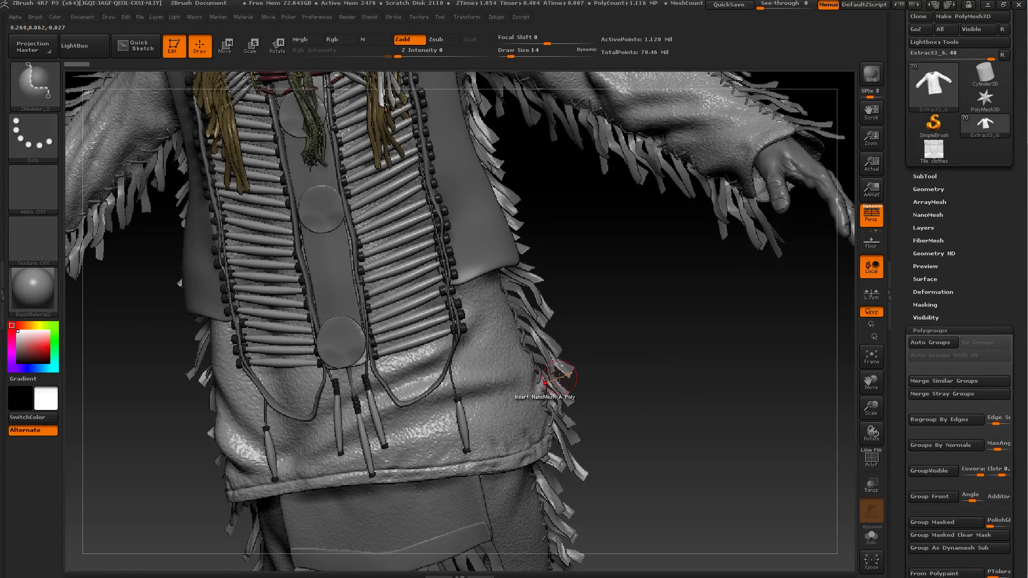
# Step: Isolate the Extract3_6 shirt subtool and convert it to a separate PolyMesh3D tool
pyautogui.click(917, 176)
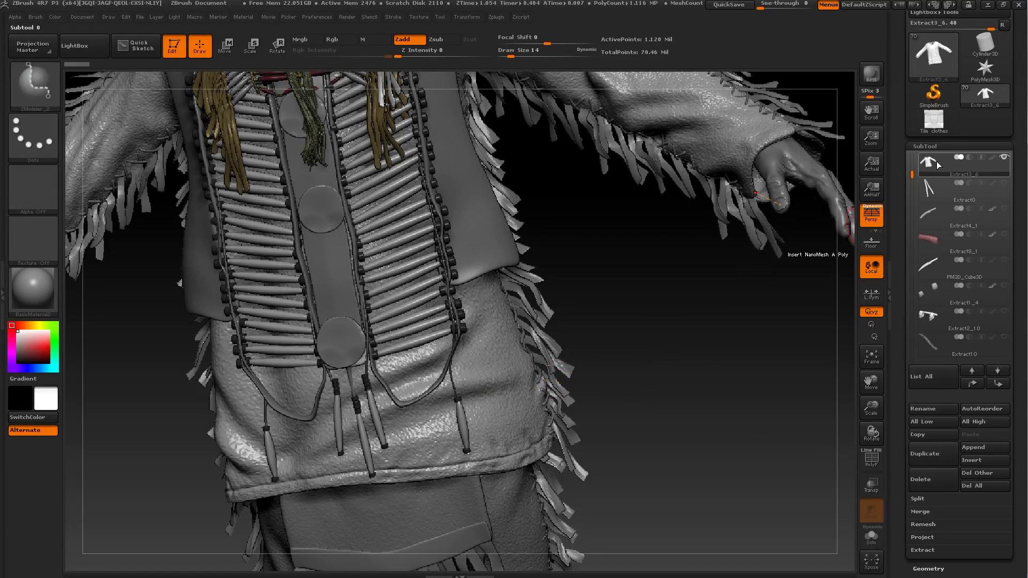
pyautogui.keyDown('shift'); pyautogui.click(1004, 158); pyautogui.keyUp('shift')
pyautogui.scroll(3, 964, 80)
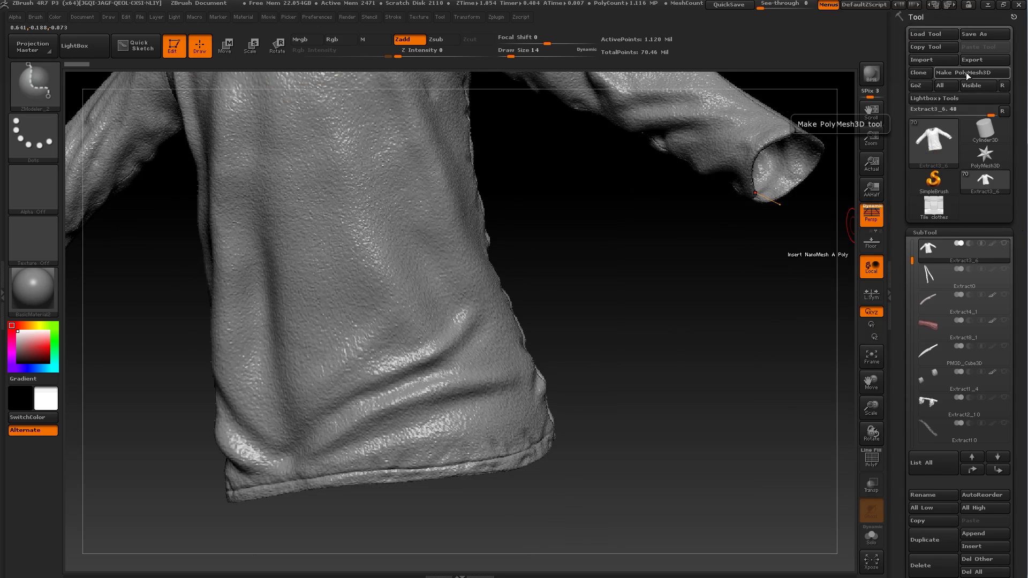
pyautogui.click(966, 72)
pyautogui.keyDown('alt'); pyautogui.moveTo(684, 237); pyautogui.dragTo(664, 324); pyautogui.keyUp('alt')
# Step: Reconstruct the shirt's lower subdivision levels from the dense mesh
pyautogui.moveTo(1019, 314); pyautogui.dragTo(1019, 154)
pyautogui.click(931, 490)
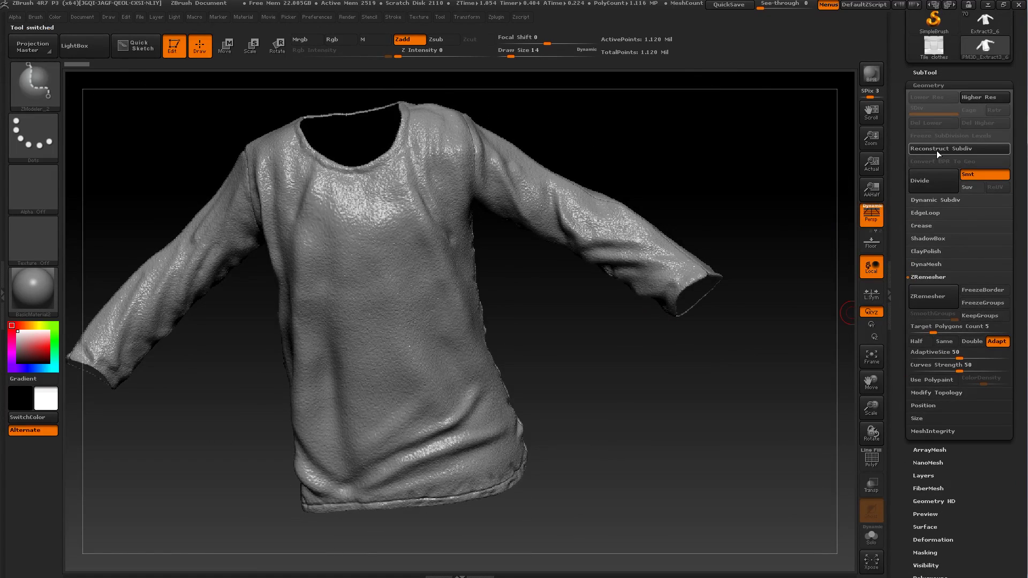
pyautogui.click(938, 150)
pyautogui.click(937, 150)
pyautogui.click(938, 152)
pyautogui.keyDown('alt'); pyautogui.moveTo(629, 356); pyautogui.dragTo(742, 335); pyautogui.keyUp('alt')
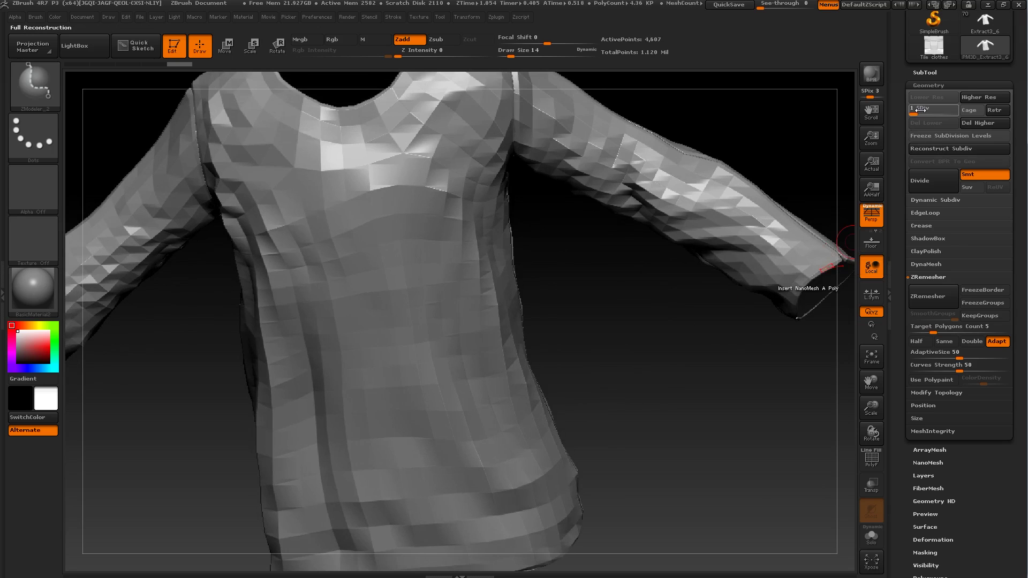
# Step: Show the shirt's polyframe, set its subdivision level to 3 and delete the lower and higher levels
pyautogui.click(876, 463)
pyautogui.keyDown('alt'); pyautogui.moveTo(810, 449); pyautogui.dragTo(666, 332); pyautogui.keyUp('alt')
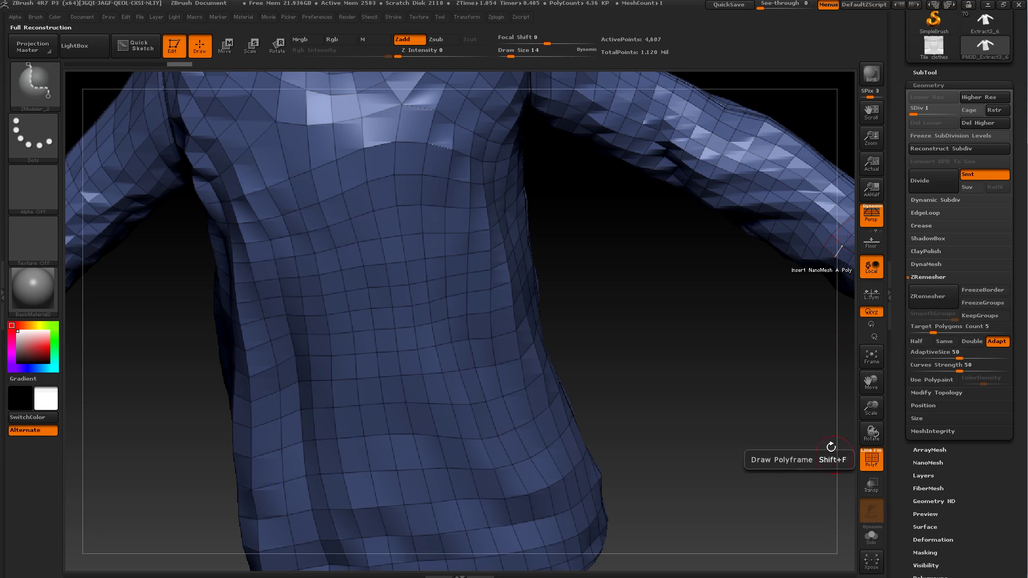
pyautogui.click(930, 113)
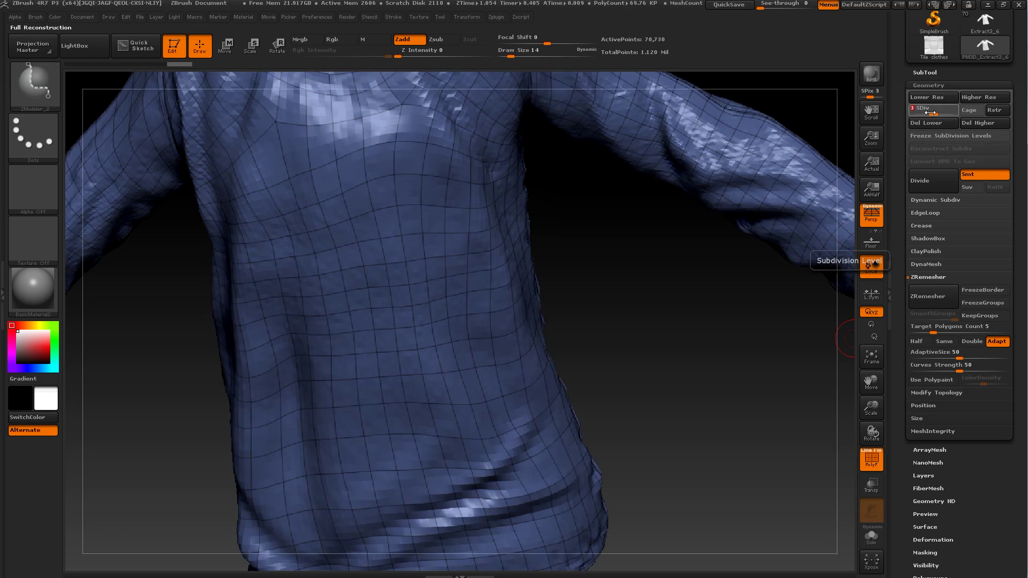
pyautogui.click(927, 123)
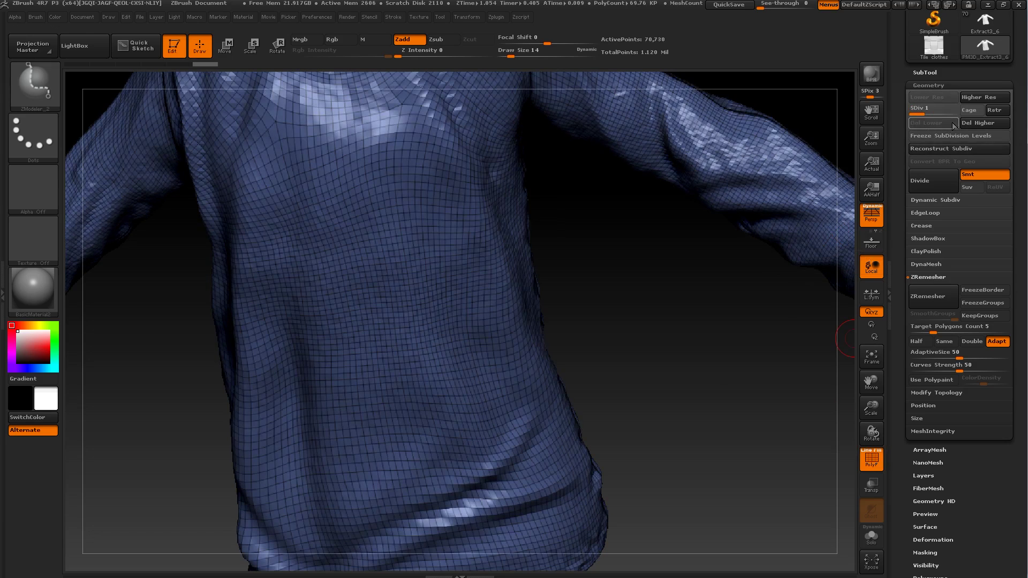
pyautogui.click(980, 123)
# Step: Remesh the shirt using ZRemesher with Half enabled and Adapt disabled
pyautogui.moveTo(648, 317); pyautogui.dragTo(660, 312)
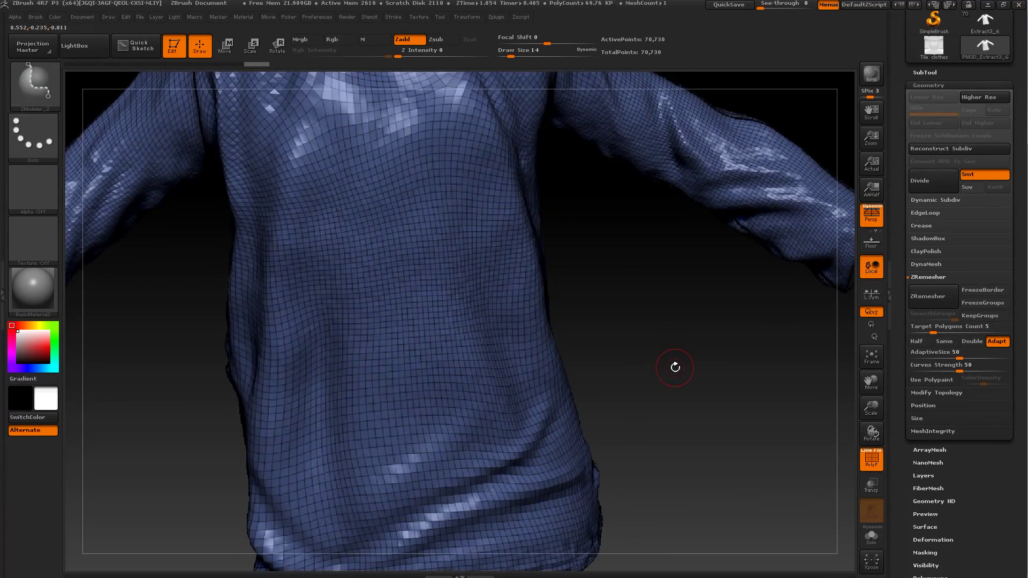
pyautogui.moveTo(675, 367)
pyautogui.mouseDown()
pyautogui.moveTo(654, 374)
pyautogui.moveTo(665, 368)
pyautogui.moveTo(662, 444)
pyautogui.moveTo(686, 361)
pyautogui.moveTo(666, 356)
pyautogui.mouseUp()
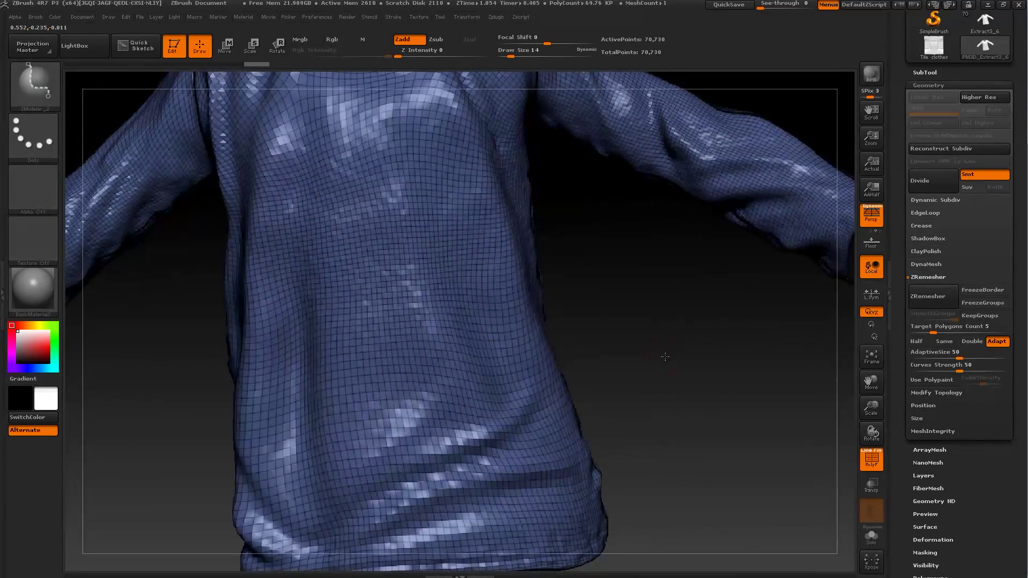
pyautogui.click(917, 341)
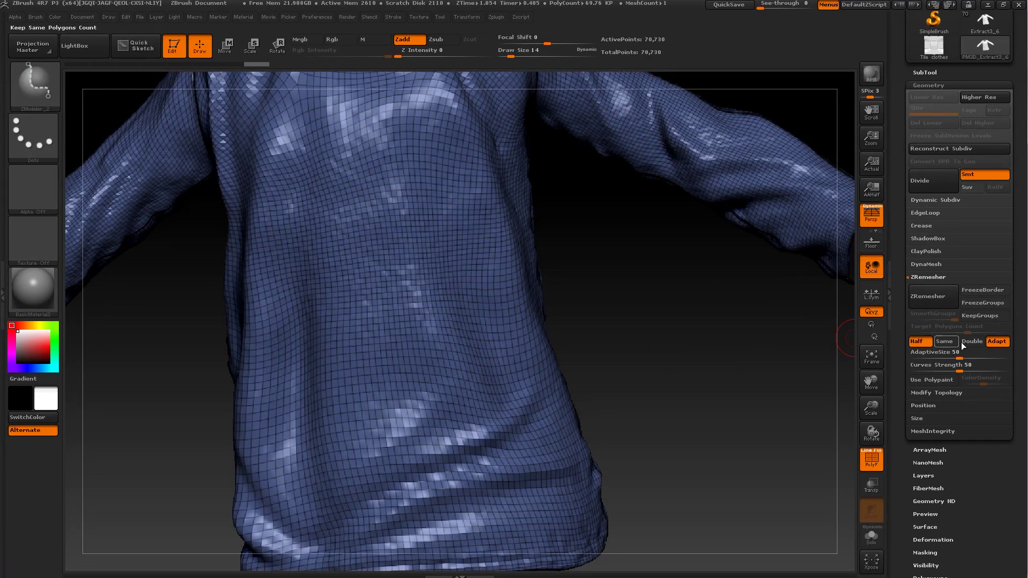
pyautogui.click(998, 342)
pyautogui.click(926, 298)
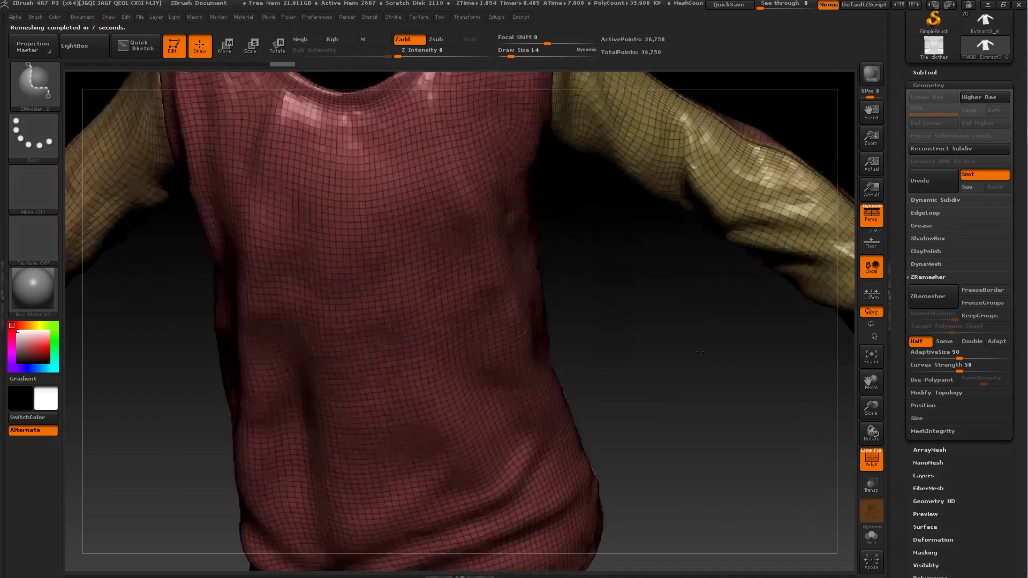
# Step: Insert the weave tile as NanoMesh on all polygons of the remeshed shirt
pyautogui.moveTo(700, 352)
pyautogui.mouseDown()
pyautogui.moveTo(702, 360)
pyautogui.moveTo(725, 348)
pyautogui.moveTo(706, 360)
pyautogui.moveTo(702, 320)
pyautogui.moveTo(654, 294)
pyautogui.moveTo(647, 360)
pyautogui.moveTo(638, 310)
pyautogui.moveTo(691, 252)
pyautogui.moveTo(727, 337)
pyautogui.moveTo(762, 271)
pyautogui.moveTo(772, 335)
pyautogui.moveTo(779, 289)
pyautogui.moveTo(777, 300)
pyautogui.moveTo(614, 303)
pyautogui.mouseUp()
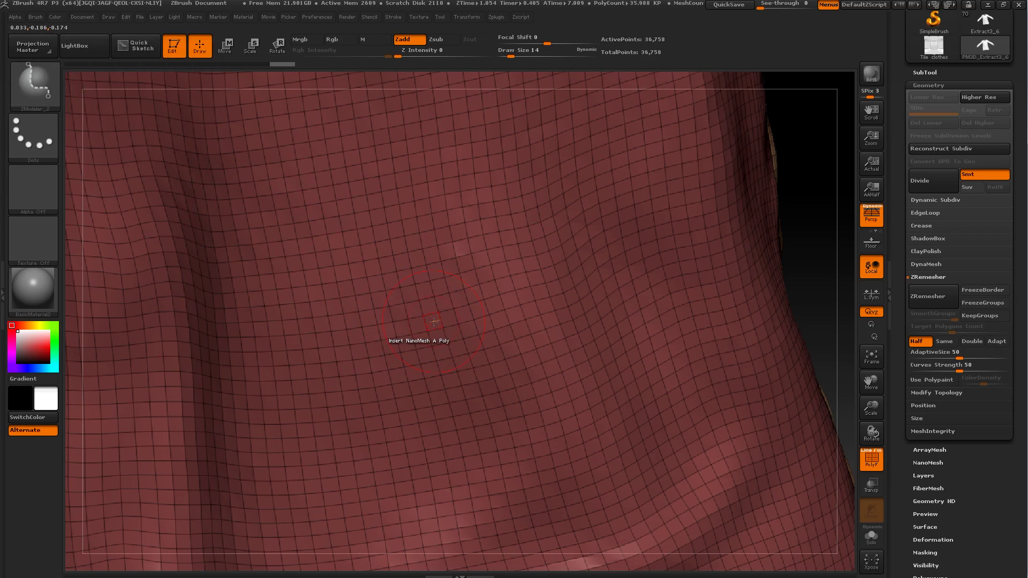
pyautogui.press('space')
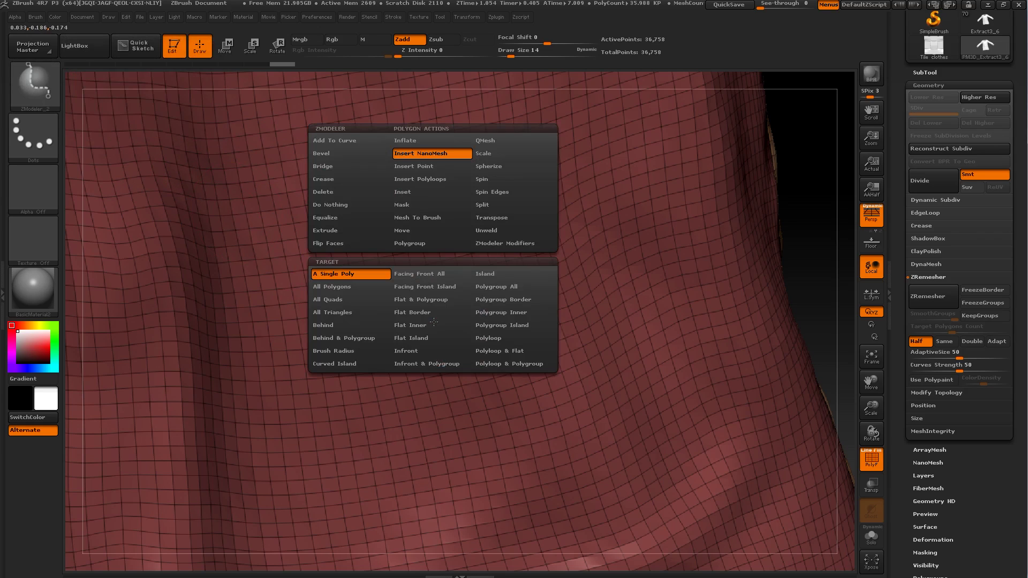
pyautogui.click(339, 286)
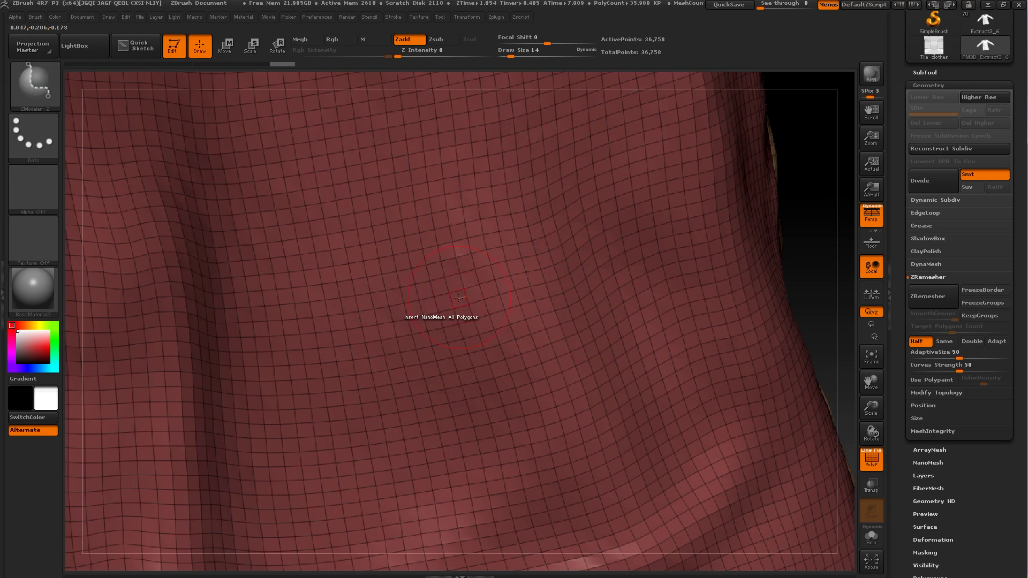
pyautogui.click(459, 297)
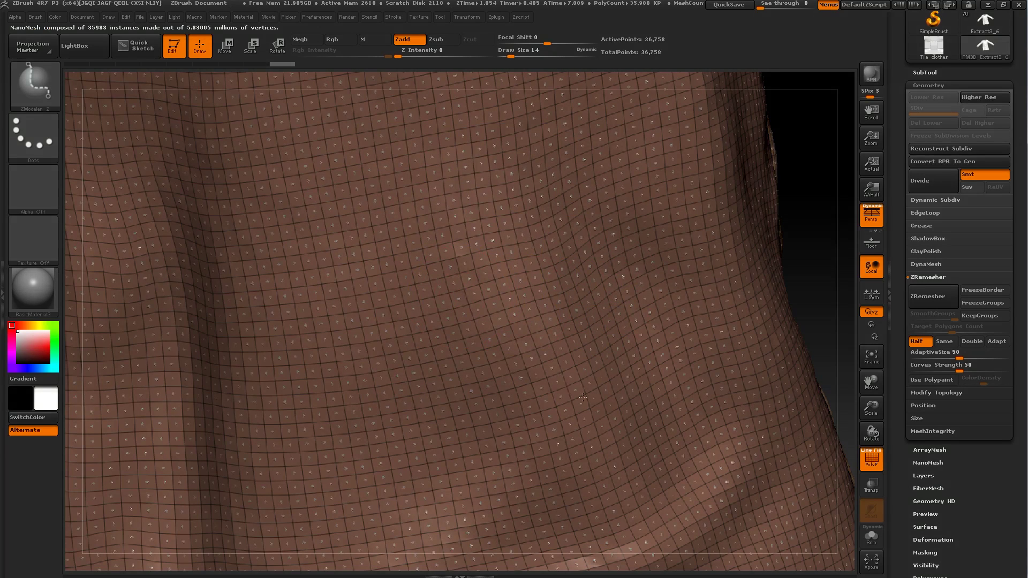
pyautogui.moveTo(631, 446); pyautogui.dragTo(750, 498)
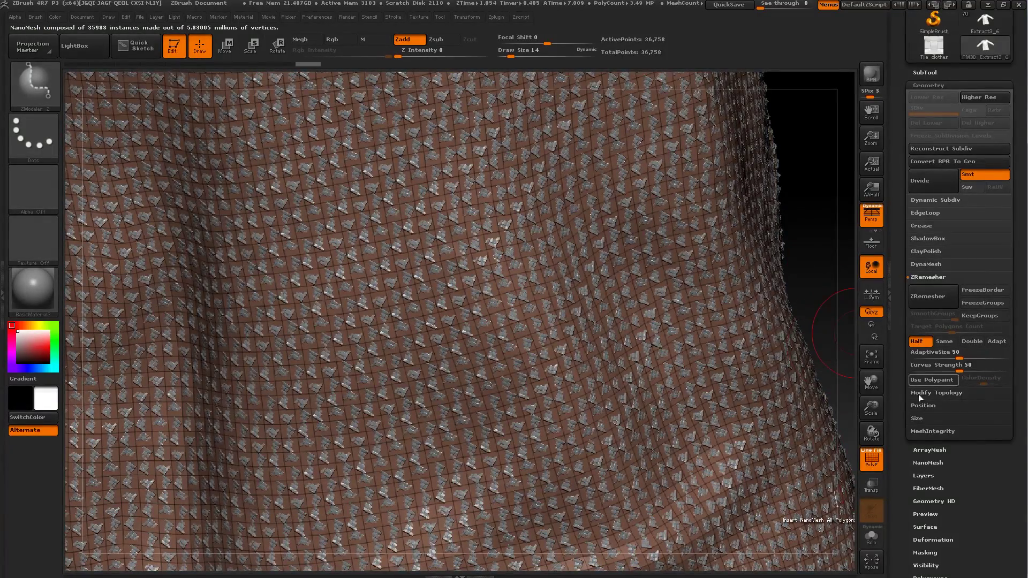
# Step: Set the NanoMesh to Fit mode with constant height and hide the placement polygons
pyautogui.click(929, 463)
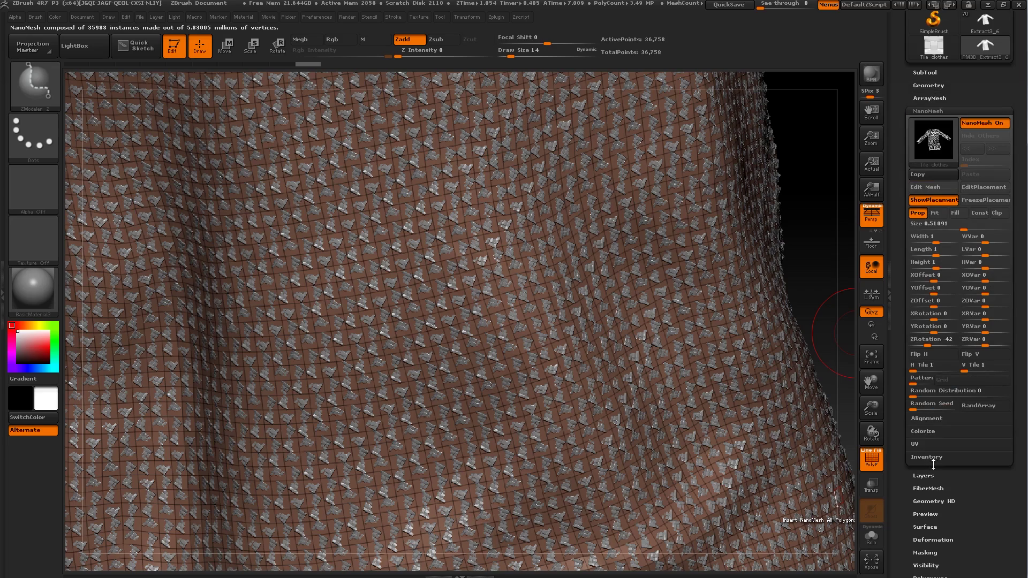
pyautogui.click(937, 214)
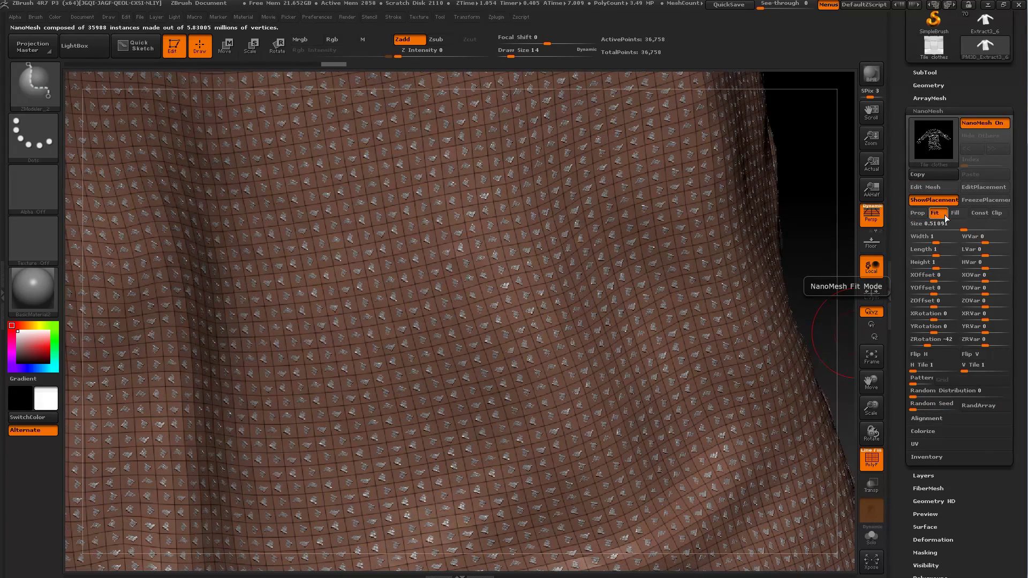
pyautogui.click(978, 214)
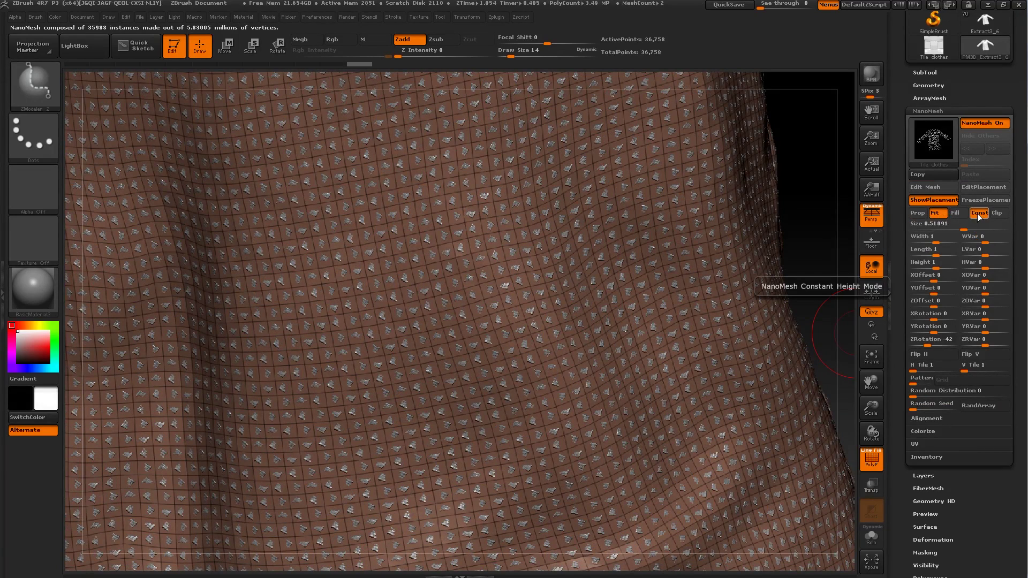
pyautogui.click(926, 200)
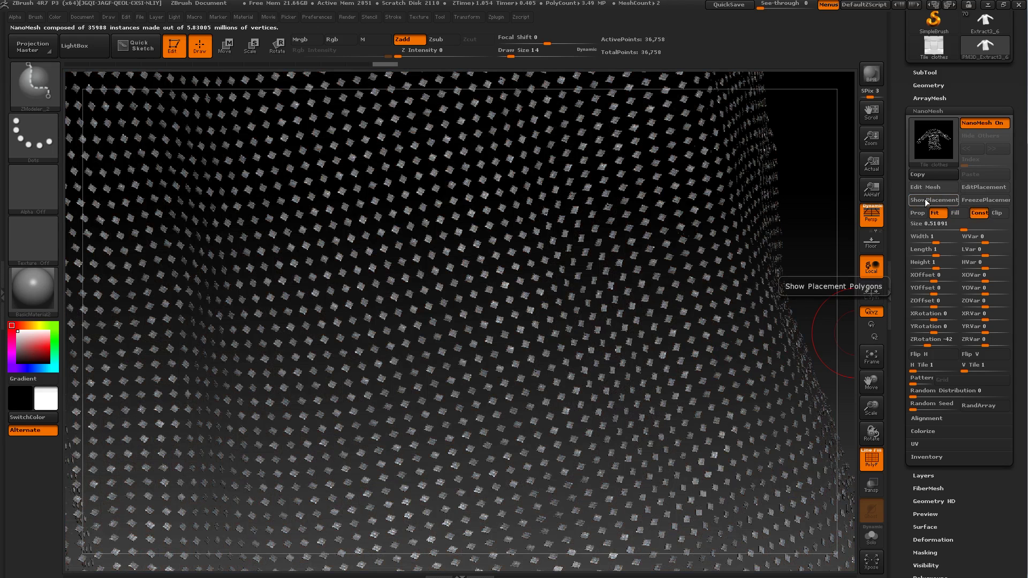
# Step: Set the NanoMesh ZRotation to 0 and enlarge its size to 1.26116
pyautogui.click(930, 346)
pyautogui.write('0')
pyautogui.press('Return')
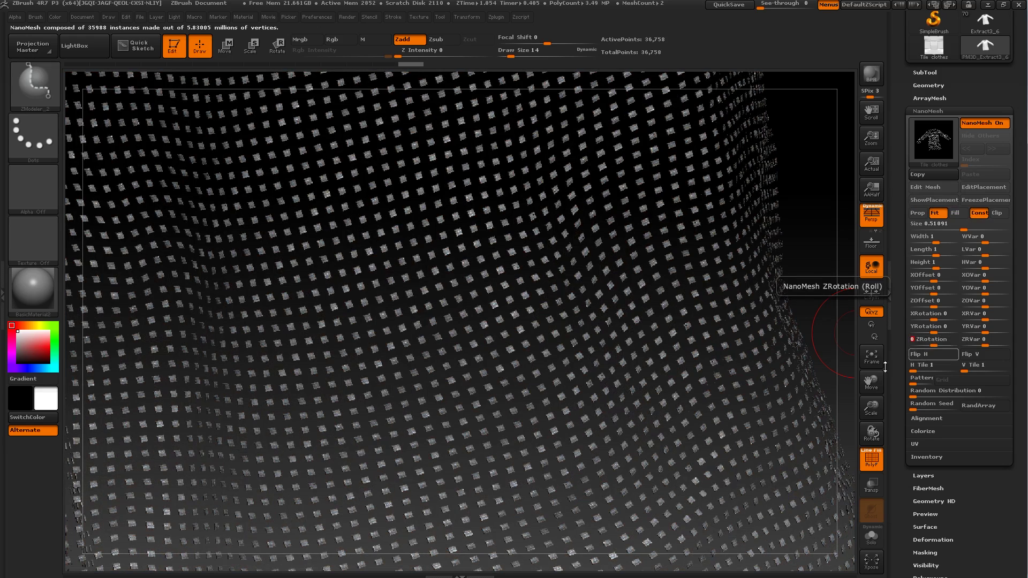
pyautogui.keyDown('alt'); pyautogui.moveTo(679, 172); pyautogui.dragTo(909, 517); pyautogui.keyUp('alt')
pyautogui.click(940, 226)
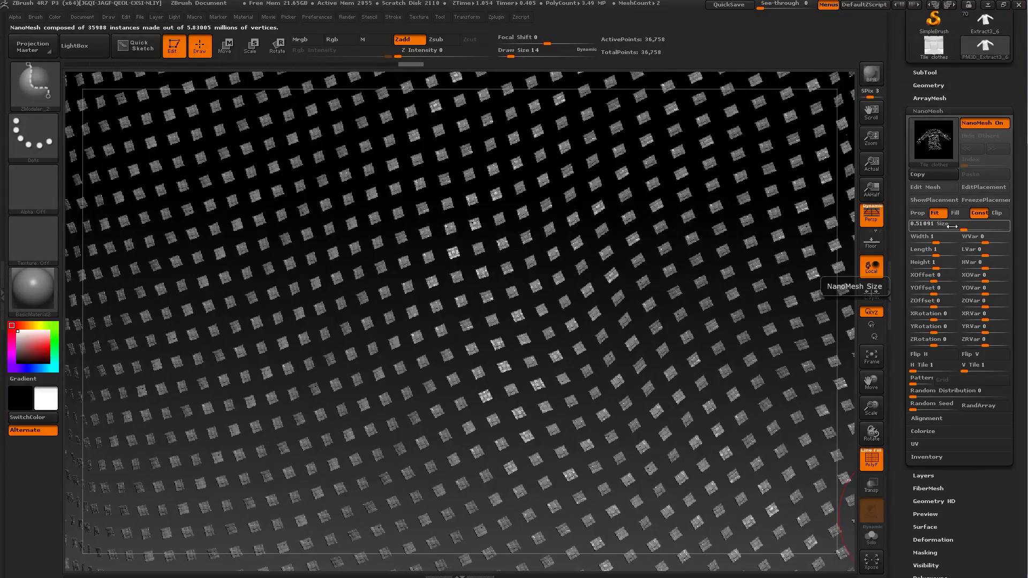
pyautogui.moveTo(963, 230); pyautogui.dragTo(975, 230)
# Step: Set the NanoMesh width variation to 18 to break up the weave on the shirt
pyautogui.moveTo(845, 287)
pyautogui.mouseDown()
pyautogui.moveTo(805, 295)
pyautogui.moveTo(820, 348)
pyautogui.moveTo(843, 299)
pyautogui.moveTo(805, 313)
pyautogui.mouseUp()
pyautogui.press('f')
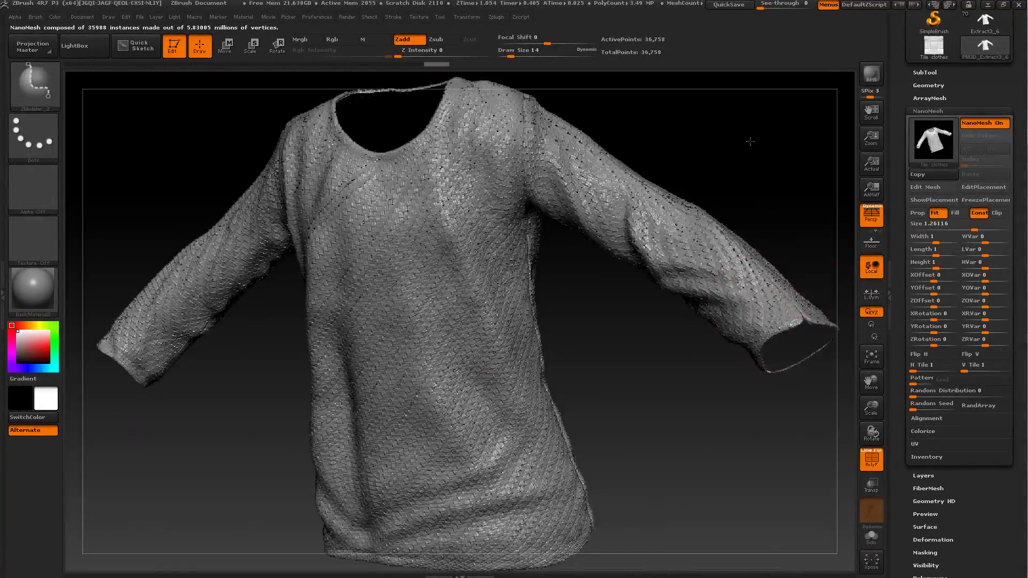
pyautogui.keyDown('alt'); pyautogui.moveTo(753, 173); pyautogui.dragTo(707, 172); pyautogui.keyUp('alt')
pyautogui.press('f')
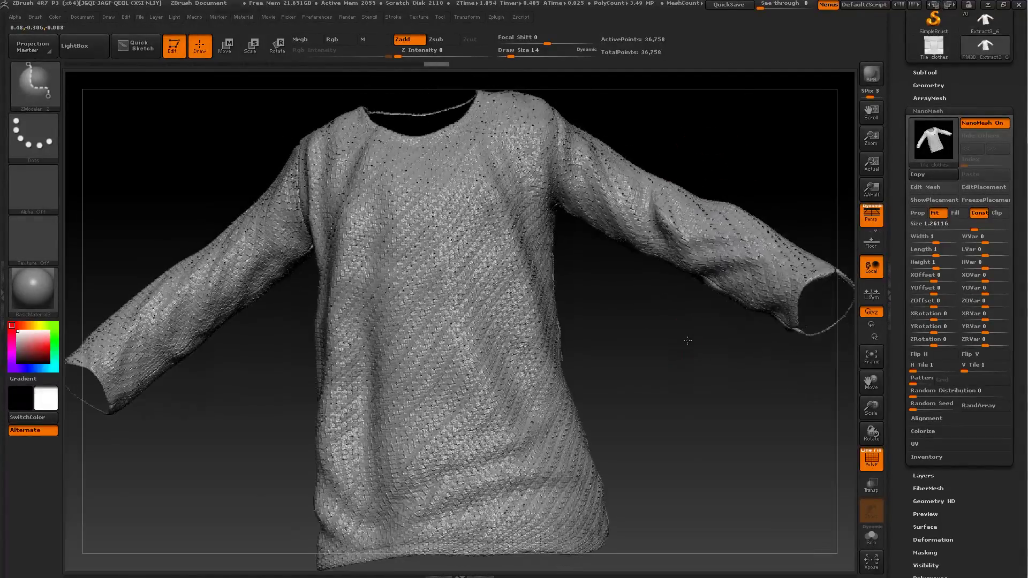
pyautogui.moveTo(662, 340); pyautogui.dragTo(695, 360)
pyautogui.keyDown('alt'); pyautogui.moveTo(643, 309); pyautogui.dragTo(836, 413); pyautogui.keyUp('alt')
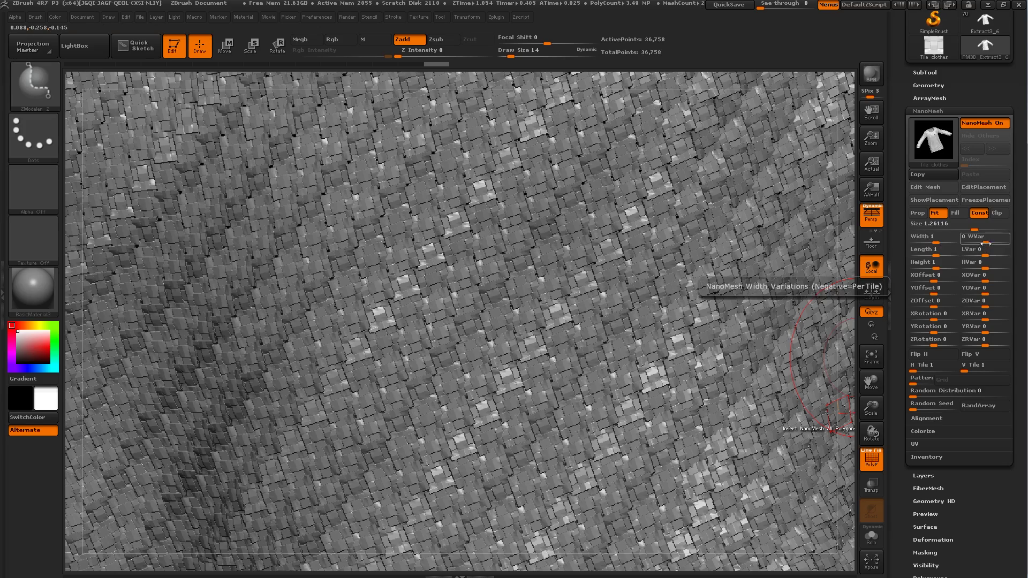
pyautogui.moveTo(986, 242); pyautogui.dragTo(995, 243)
pyautogui.press('f')
pyautogui.moveTo(717, 336); pyautogui.dragTo(652, 418)
pyautogui.moveTo(574, 356); pyautogui.dragTo(843, 326)
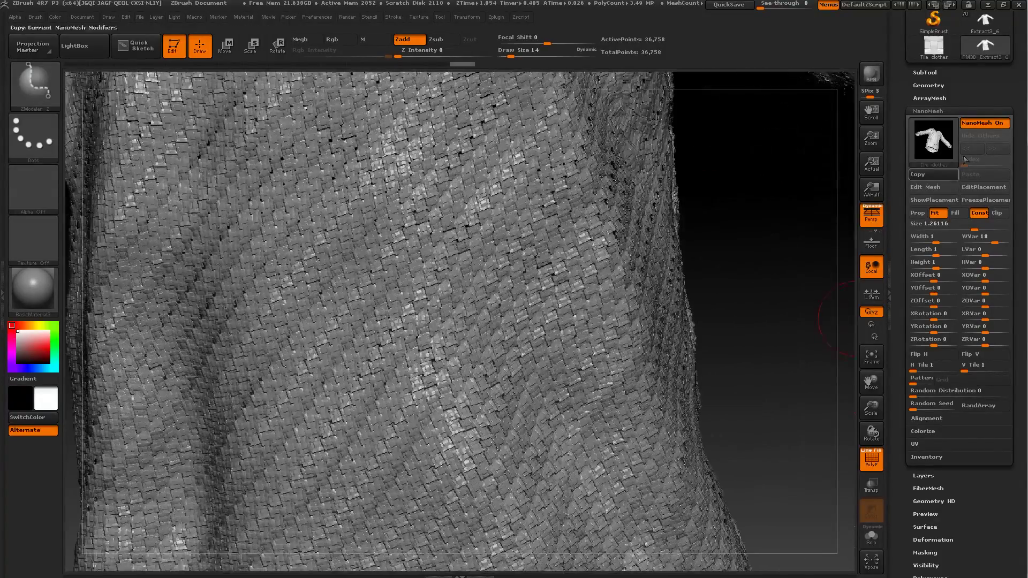
# Step: Enter placement editing, divide the shirt's placement mesh once, delete its lower subdivision level and return to the NanoMesh
pyautogui.click(975, 189)
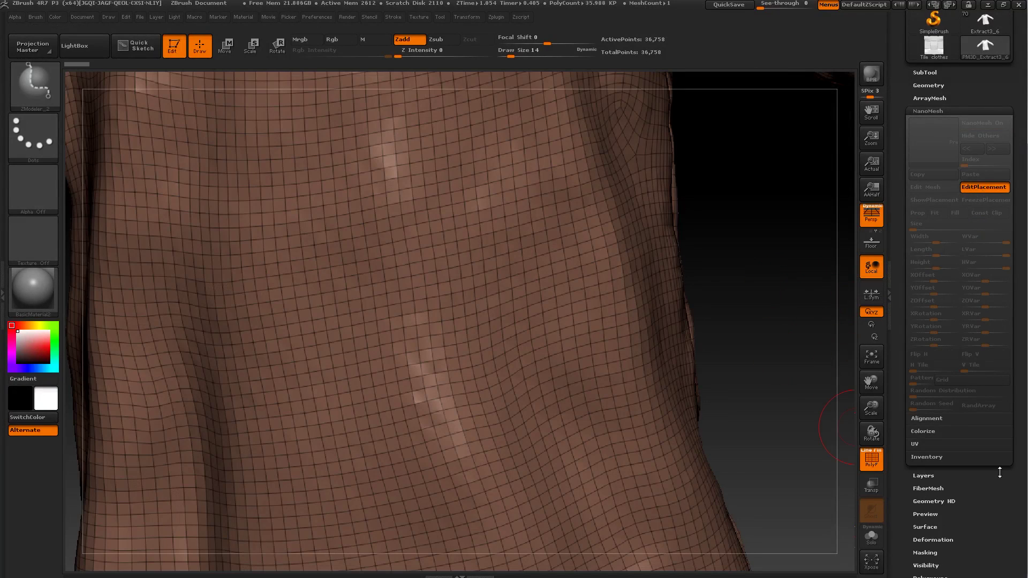
pyautogui.click(932, 85)
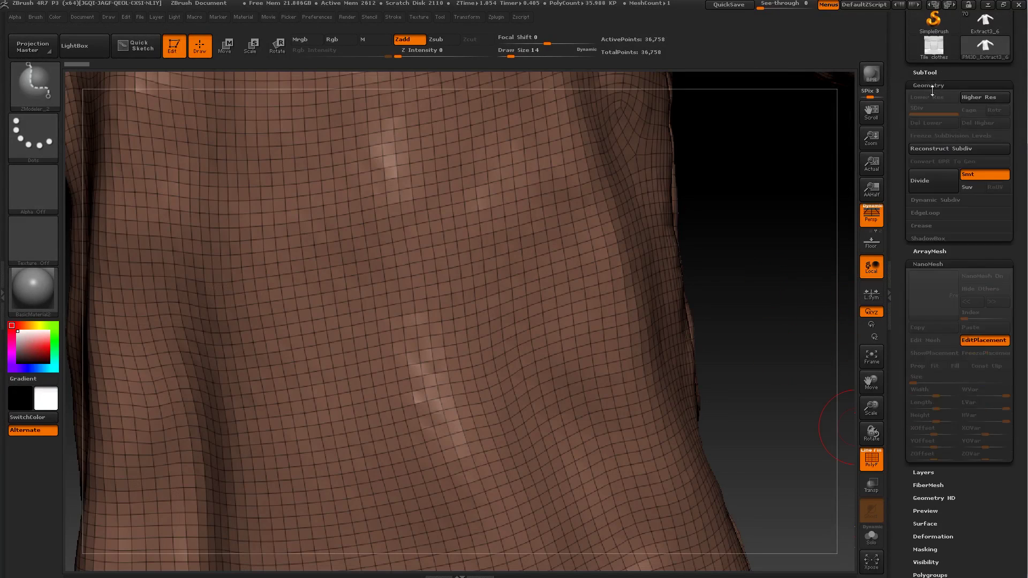
pyautogui.click(928, 181)
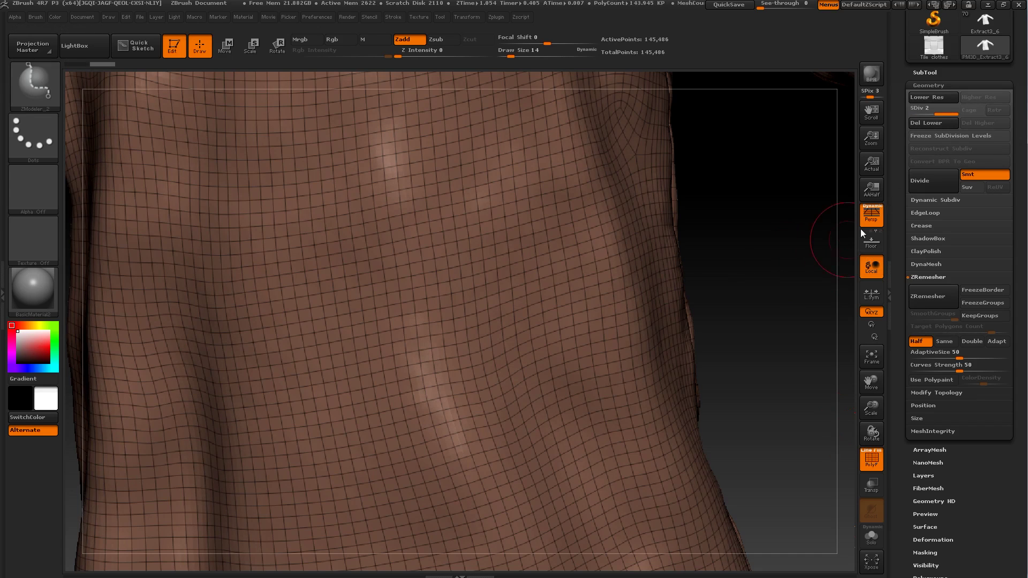
pyautogui.click(925, 123)
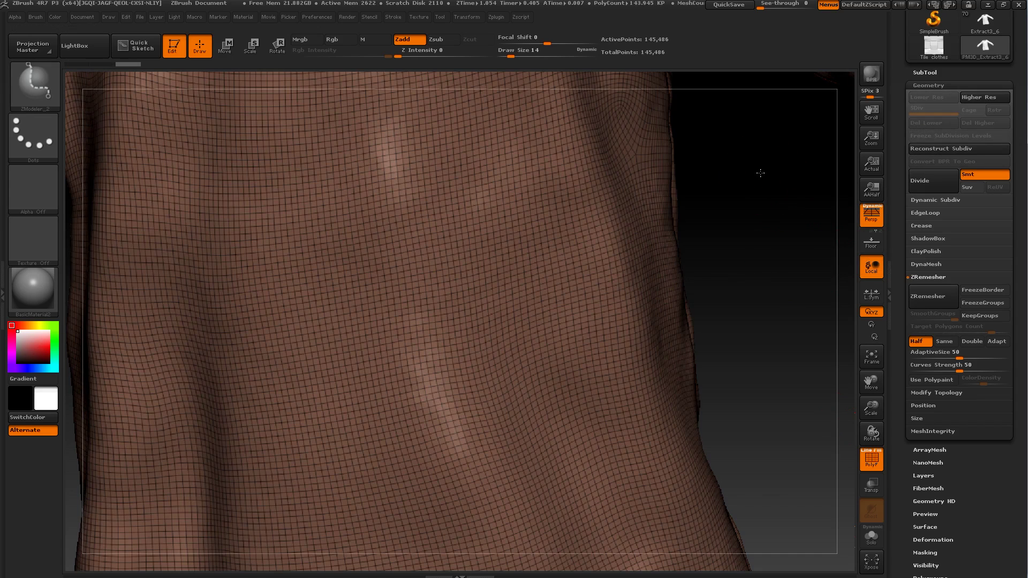
pyautogui.moveTo(760, 172); pyautogui.dragTo(763, 168)
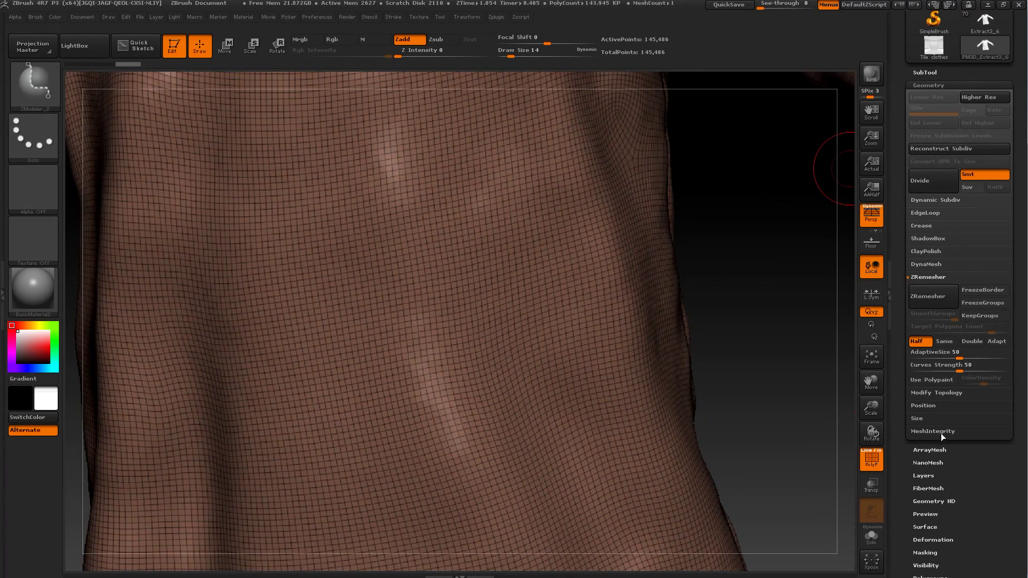
pyautogui.click(930, 462)
pyautogui.click(982, 187)
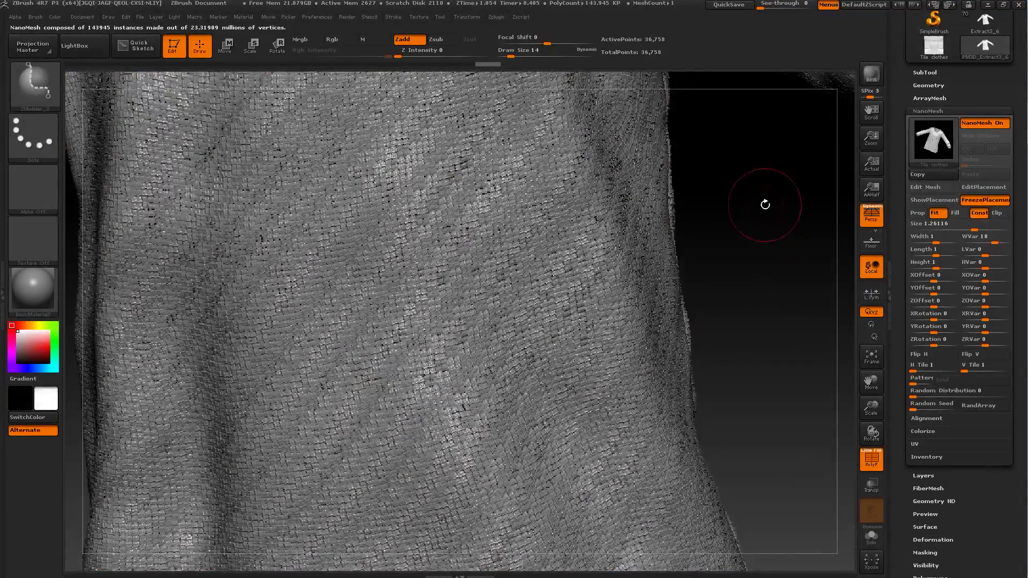
# Step: Set the NanoMesh size to 1.3747 to tighten the gaps between the weave tiles
pyautogui.keyDown('alt'); pyautogui.moveTo(765, 204); pyautogui.dragTo(846, 461); pyautogui.keyUp('alt')
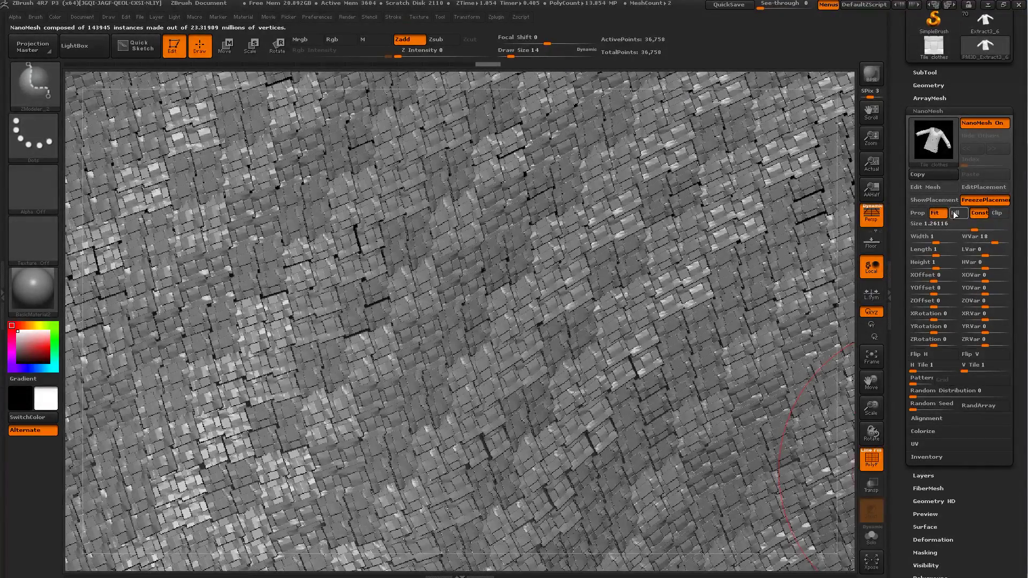
pyautogui.moveTo(973, 229); pyautogui.dragTo(974, 231)
pyautogui.press('f')
pyautogui.moveTo(687, 322); pyautogui.dragTo(738, 265)
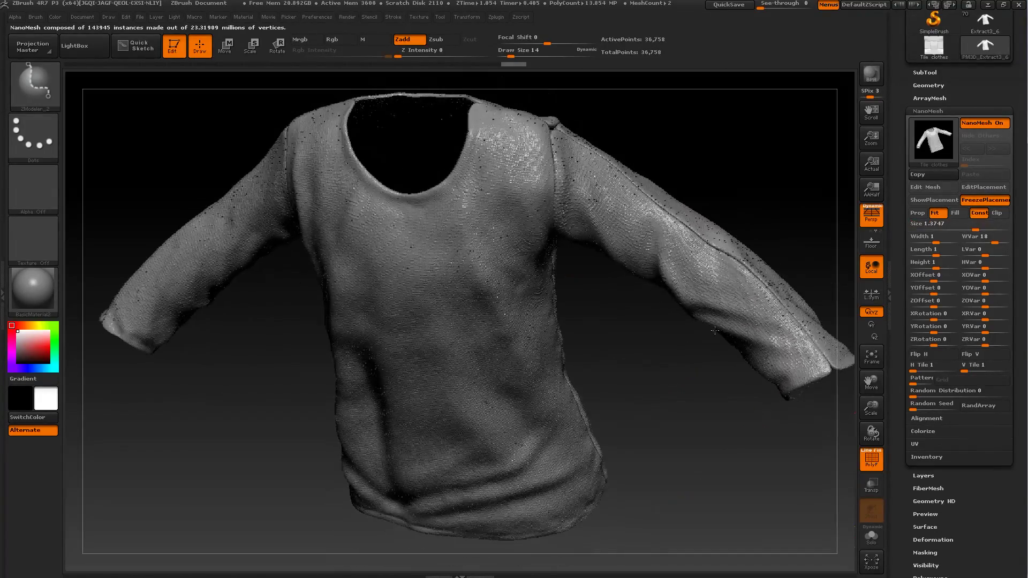
# Step: Examine the weave around the shoulder and collar, comparing it with the placement mesh's topology
pyautogui.keyDown('alt'); pyautogui.moveTo(749, 159); pyautogui.dragTo(859, 385); pyautogui.keyUp('alt')
pyautogui.press('f')
pyautogui.keyDown('alt'); pyautogui.moveTo(852, 346); pyautogui.dragTo(461, 418); pyautogui.keyUp('alt')
pyautogui.moveTo(676, 381); pyautogui.dragTo(655, 564)
pyautogui.moveTo(828, 94); pyautogui.dragTo(626, 340)
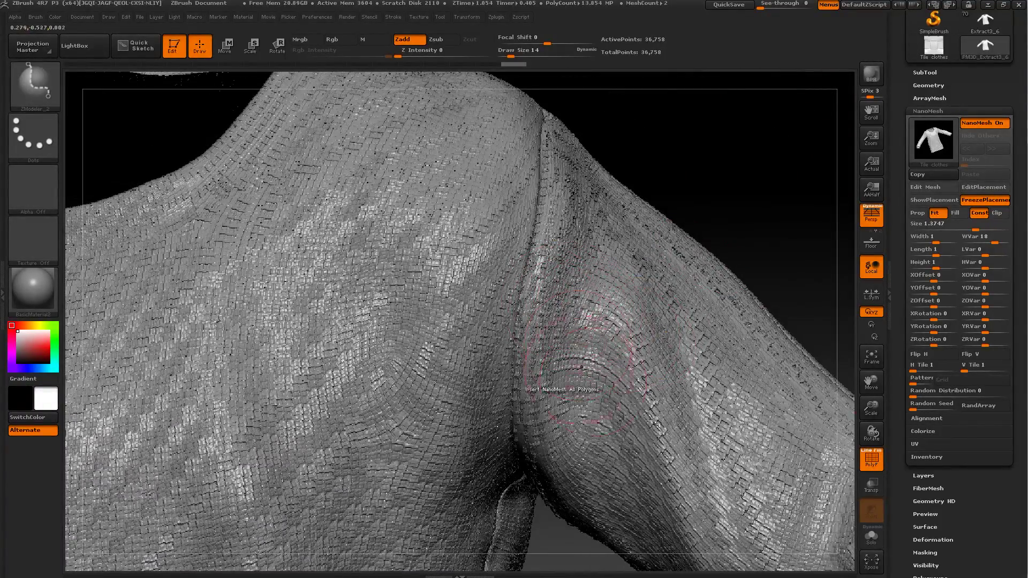
pyautogui.click(970, 188)
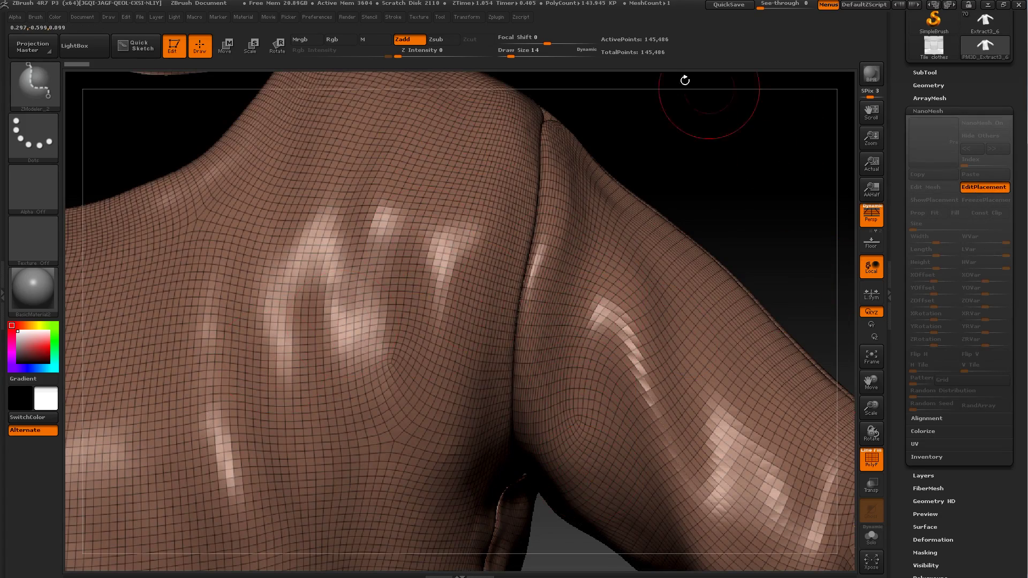
pyautogui.keyDown('alt'); pyautogui.moveTo(647, 79); pyautogui.dragTo(649, 146); pyautogui.keyUp('alt')
pyautogui.keyDown('alt'); pyautogui.moveTo(642, 214); pyautogui.dragTo(707, 80); pyautogui.keyUp('alt')
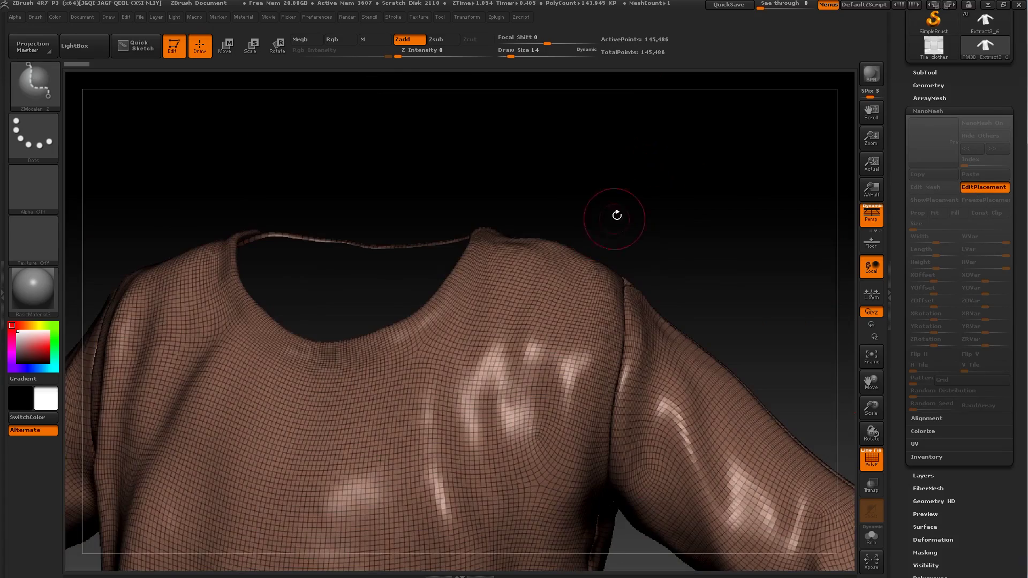
pyautogui.click(975, 188)
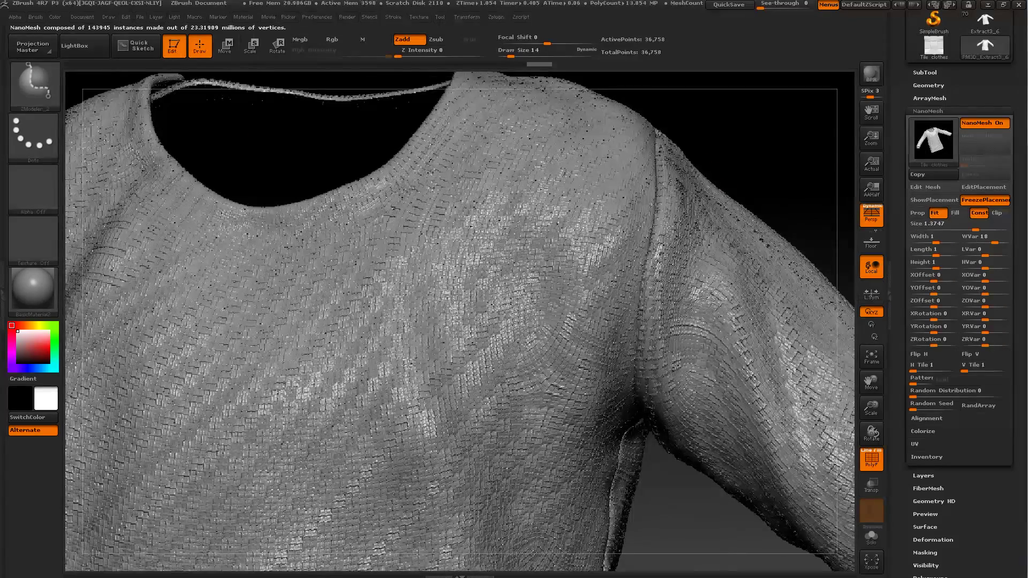
pyautogui.moveTo(710, 231)
pyautogui.keyDown('ctrl'); pyautogui.mouseDown(button='right')
pyautogui.moveTo(701, 300)
pyautogui.moveTo(696, 220)
pyautogui.mouseUp(button='right'); pyautogui.keyUp('ctrl')
pyautogui.keyDown('alt'); pyautogui.moveTo(762, 117); pyautogui.dragTo(761, 175, button='right'); pyautogui.keyUp('alt')
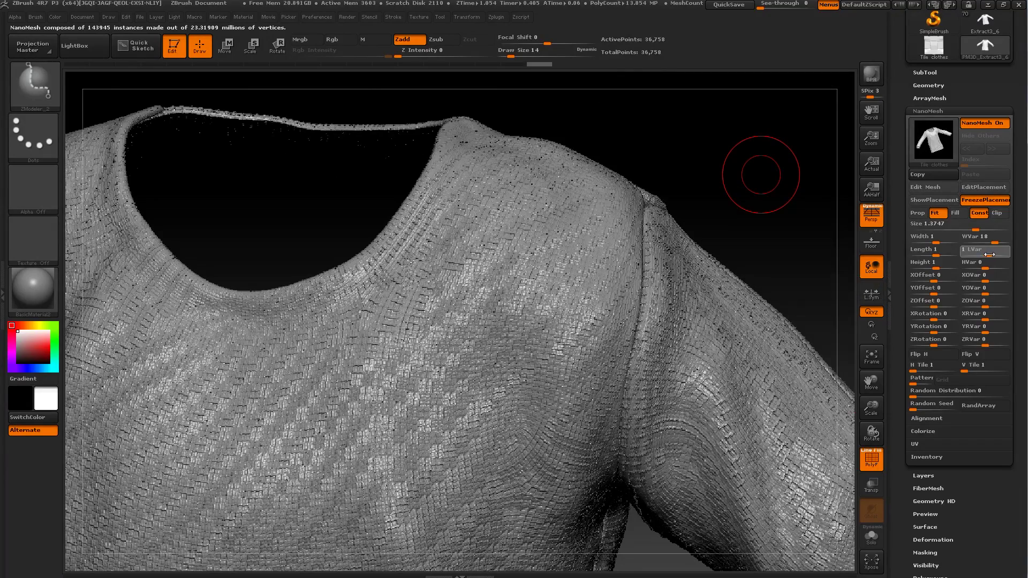
# Step: Set the NanoMesh length variation to 16 and height variation to 84
pyautogui.moveTo(991, 254); pyautogui.dragTo(997, 254)
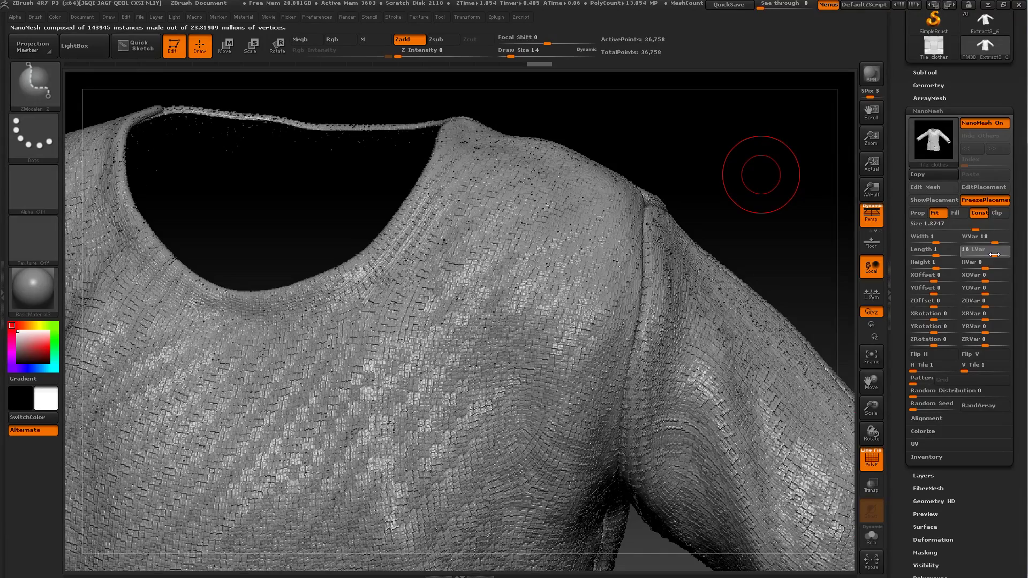
pyautogui.moveTo(744, 195); pyautogui.dragTo(746, 201)
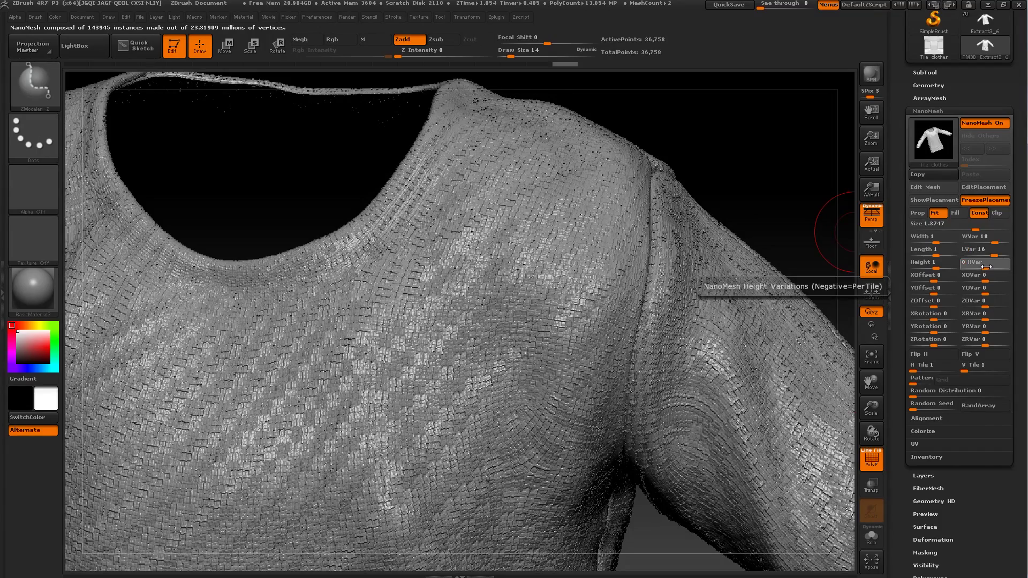
pyautogui.moveTo(986, 266); pyautogui.dragTo(1005, 263)
# Step: Examine the varied weave up close and across the shirt's body, side and sleeves
pyautogui.moveTo(709, 154); pyautogui.dragTo(521, 143)
pyautogui.press('f')
pyautogui.moveTo(618, 364); pyautogui.dragTo(770, 515)
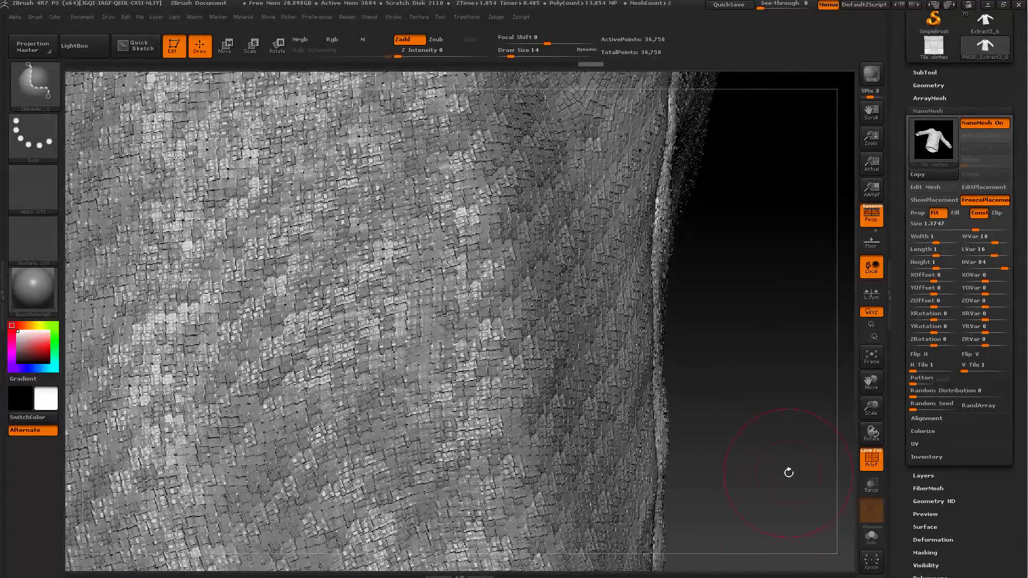
pyautogui.moveTo(789, 473); pyautogui.dragTo(750, 423)
pyautogui.moveTo(782, 182); pyautogui.dragTo(656, 111)
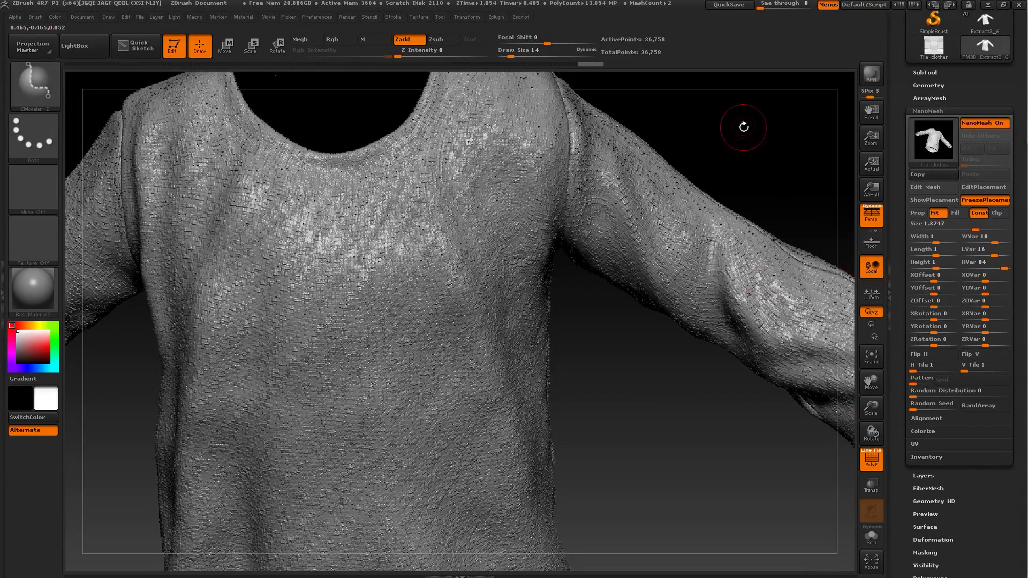
pyautogui.moveTo(744, 129); pyautogui.dragTo(542, 552)
pyautogui.keyDown('alt'); pyautogui.moveTo(601, 344); pyautogui.dragTo(729, 386); pyautogui.keyUp('alt')
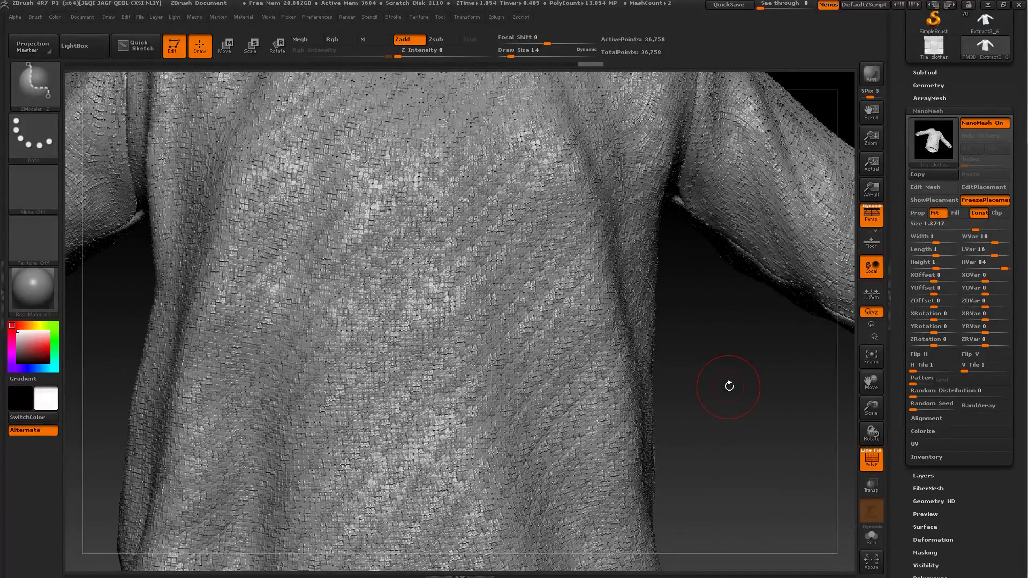
pyautogui.keyDown('alt'); pyautogui.moveTo(744, 394); pyautogui.dragTo(723, 257); pyautogui.keyUp('alt')
pyautogui.keyDown('alt'); pyautogui.moveTo(694, 410); pyautogui.dragTo(693, 377); pyautogui.keyUp('alt')
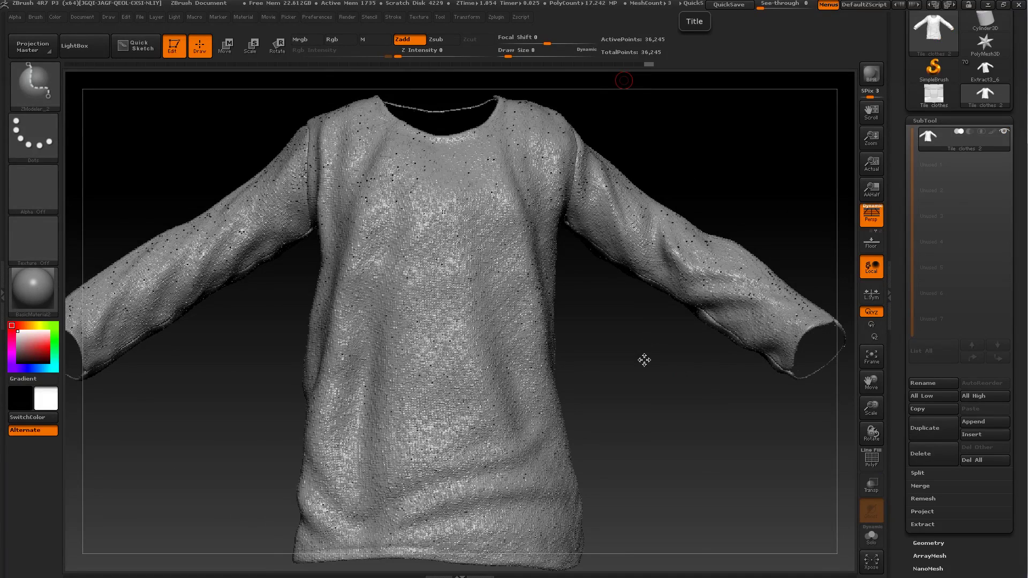
# Step: Open the NanoMesh settings of the Tile clothes 2 shirt and inspect its weave from several angles
pyautogui.moveTo(642, 360); pyautogui.dragTo(659, 386)
pyautogui.moveTo(1001, 547); pyautogui.dragTo(961, 504)
pyautogui.click(948, 511)
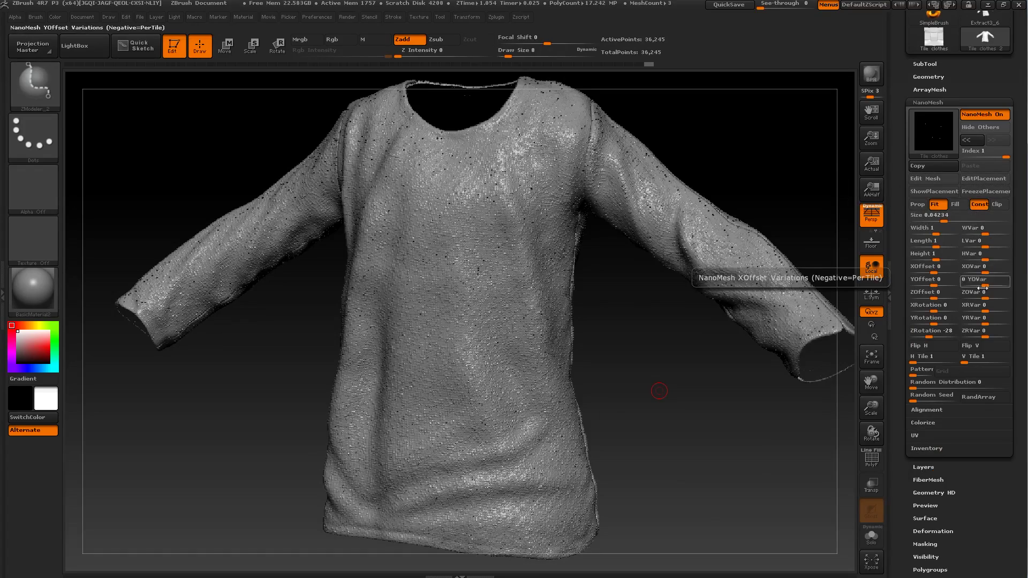
pyautogui.moveTo(706, 378); pyautogui.dragTo(686, 359)
pyautogui.keyDown('alt'); pyautogui.moveTo(764, 413); pyautogui.dragTo(325, 231); pyautogui.keyUp('alt')
pyautogui.moveTo(289, 190); pyautogui.dragTo(458, 310)
pyautogui.moveTo(659, 351); pyautogui.dragTo(698, 365)
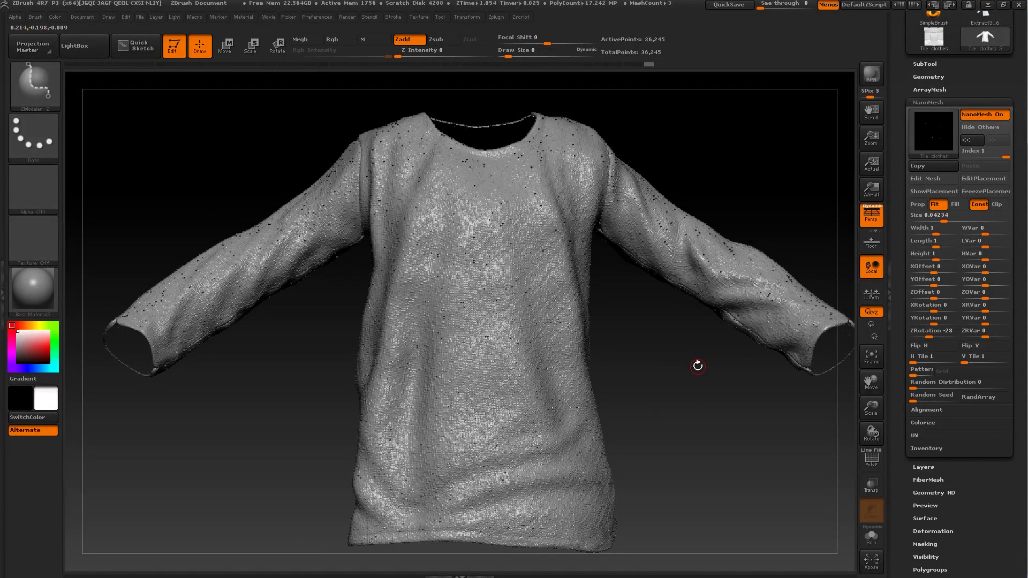